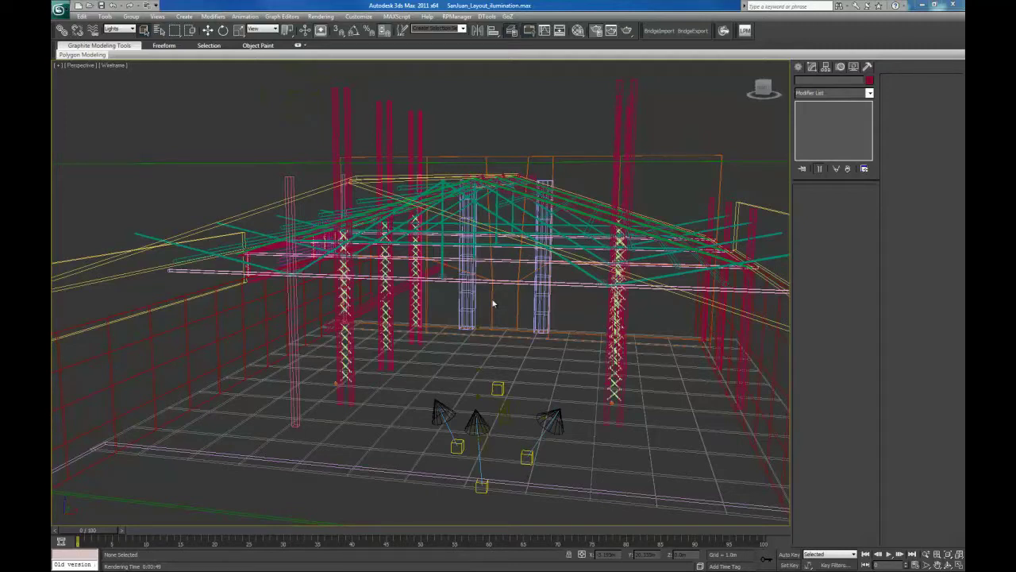
# Save the scene, select the VRaySun light above the market building, and inspect its direction relative to the roof structure
pyautogui.hotkey('ctrl', 's')
pyautogui.moveTo(374, 184); pyautogui.dragTo(404, 203, button='middle')
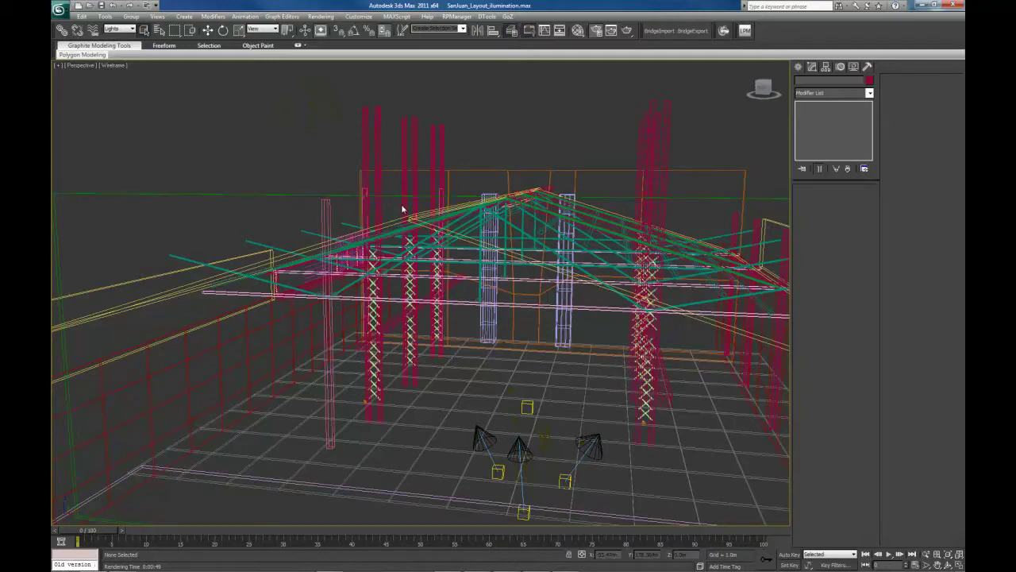
pyautogui.keyDown('alt'); pyautogui.moveTo(309, 107); pyautogui.dragTo(318, 115, button='middle'); pyautogui.keyUp('alt')
pyautogui.click(318, 115)
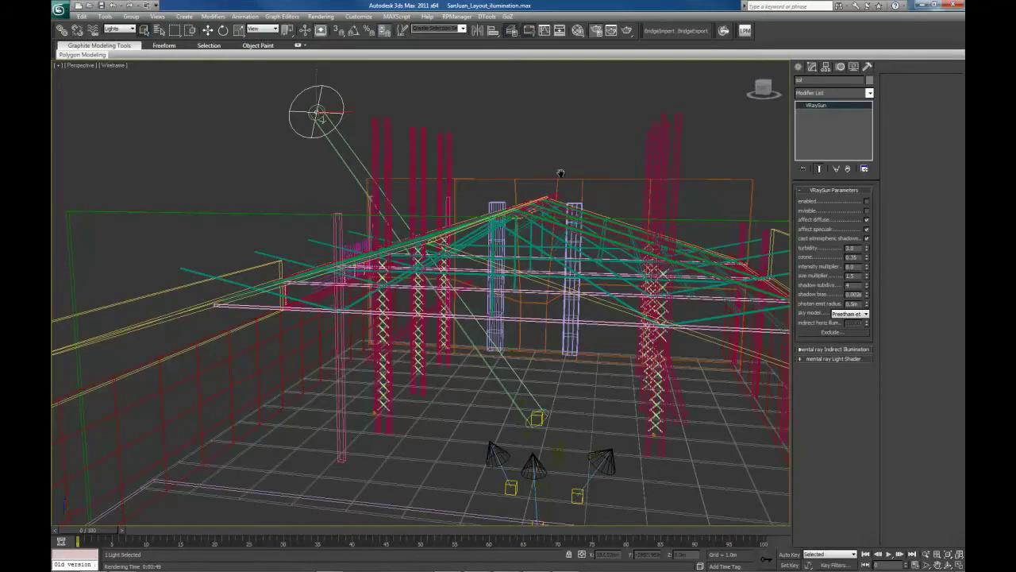
pyautogui.keyDown('alt'); pyautogui.moveTo(561, 173); pyautogui.dragTo(520, 252, button='middle'); pyautogui.keyUp('alt')
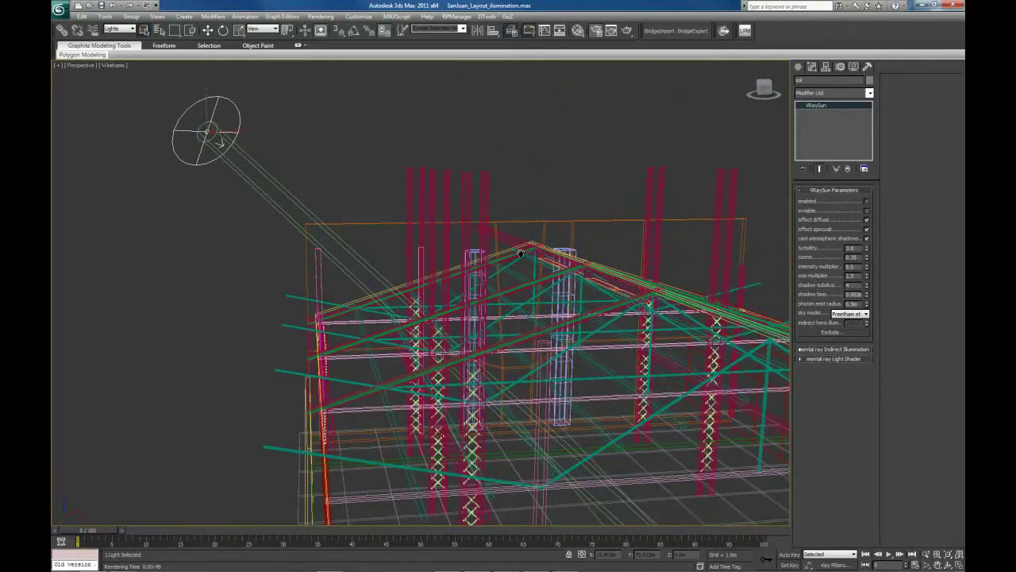
pyautogui.moveTo(439, 236); pyautogui.dragTo(442, 251, button='middle')
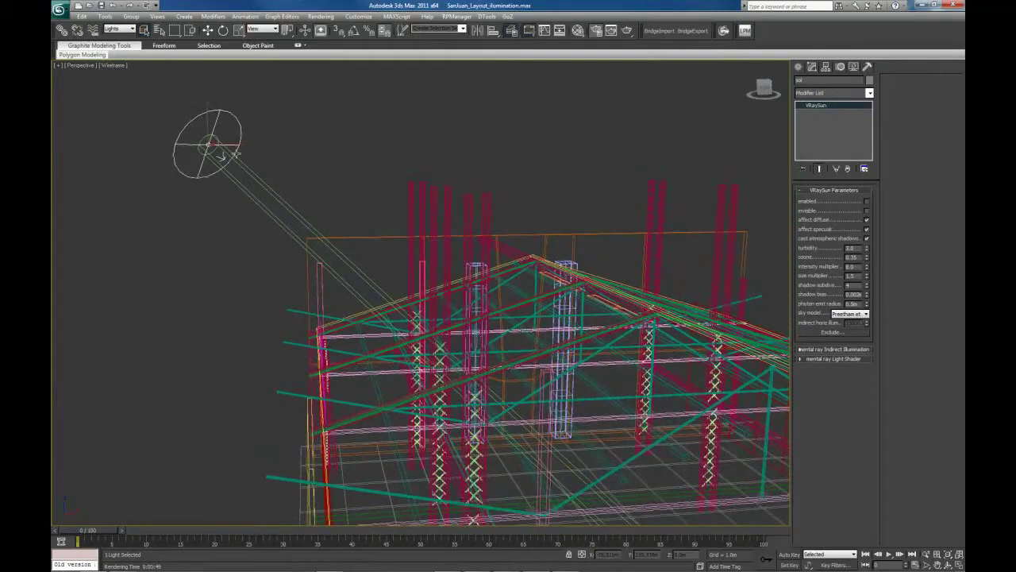
pyautogui.moveTo(469, 214); pyautogui.dragTo(452, 209, button='middle')
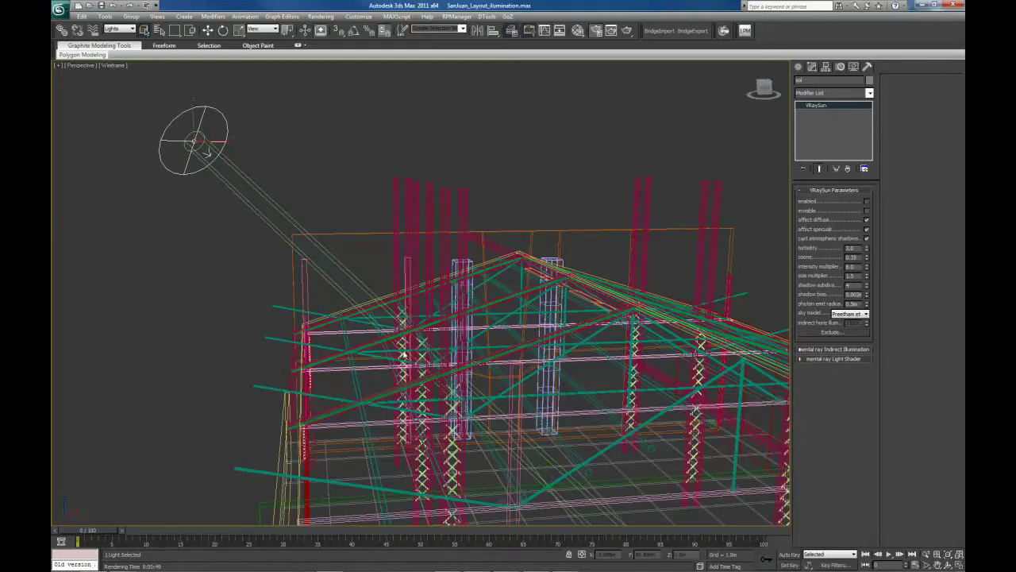
pyautogui.moveTo(390, 250); pyautogui.dragTo(474, 242, button='middle')
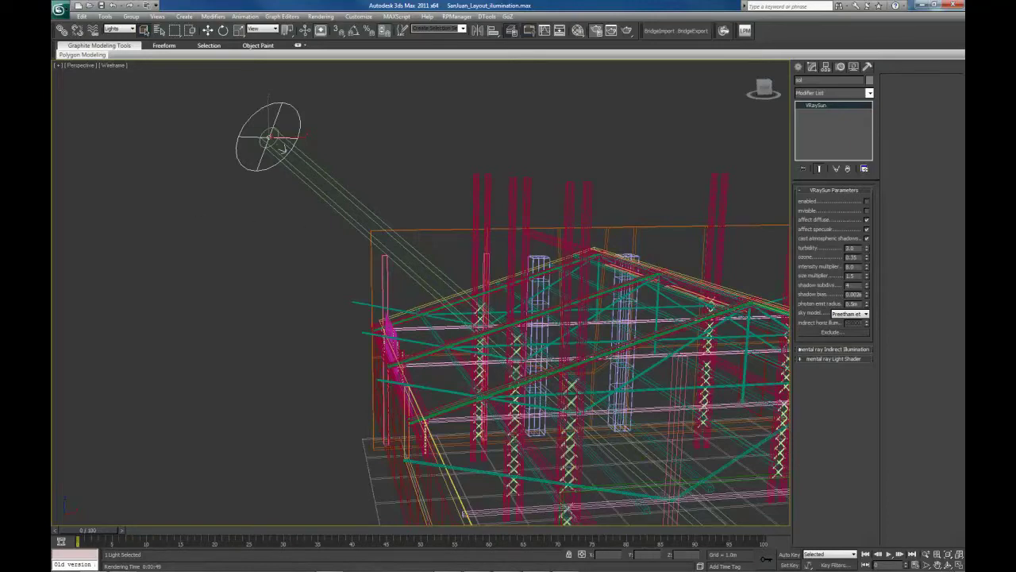
# Open 1.jpg from the market references folder and browse the photos through to 9.jpg
pyautogui.moveTo(53, 103); pyautogui.dragTo(572, 77)
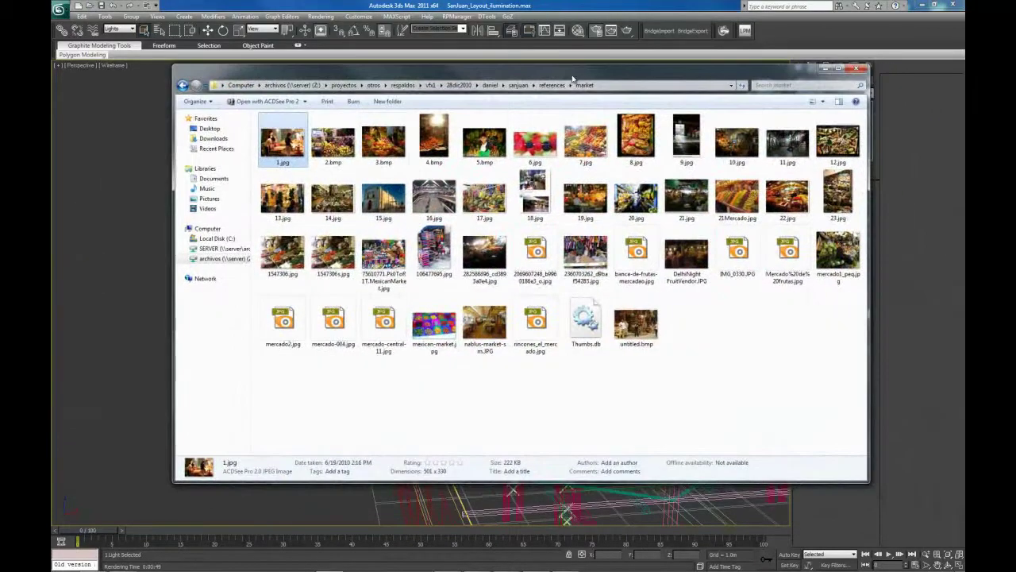
pyautogui.press('Return')
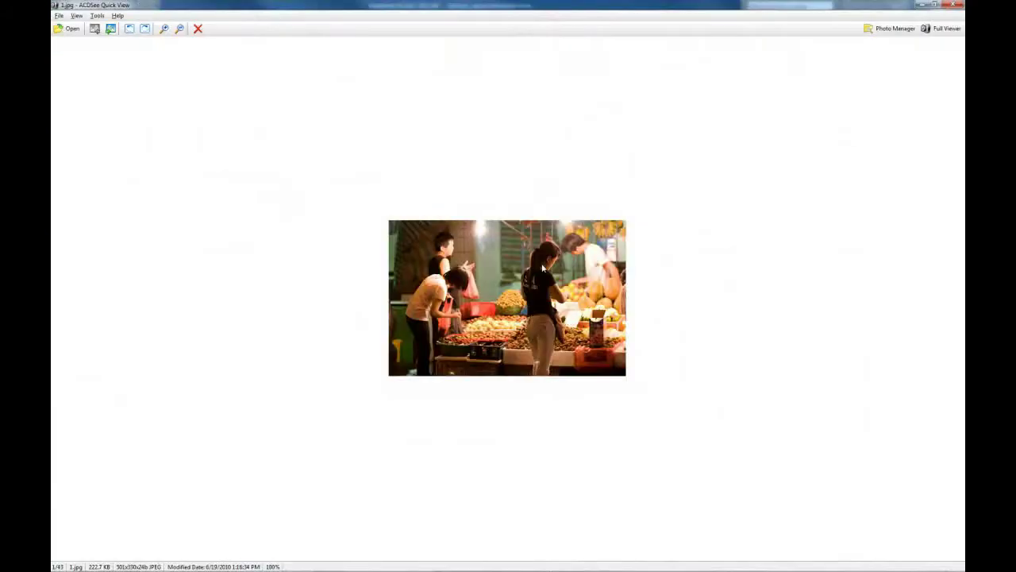
pyautogui.scroll(-5, 543, 268)
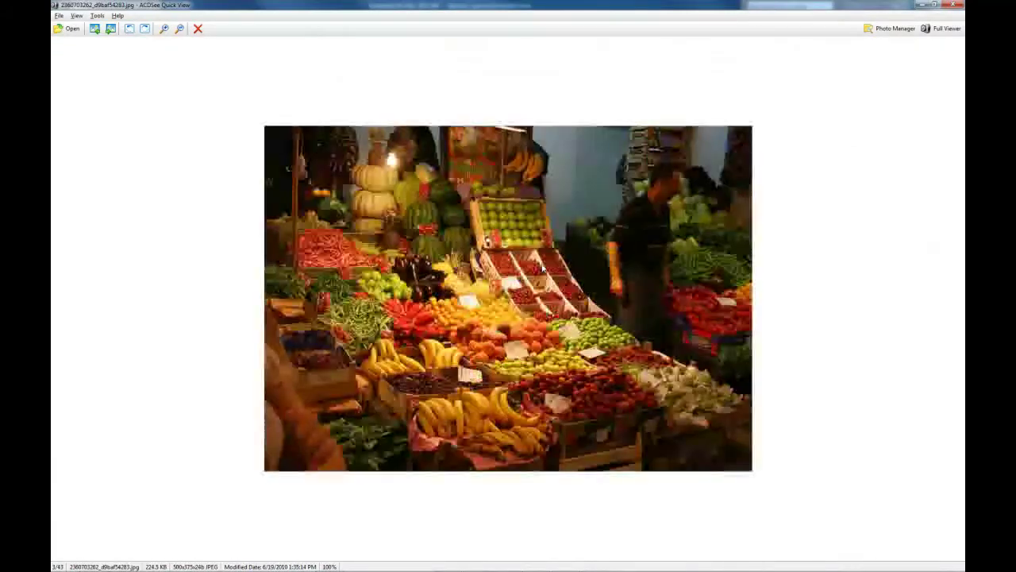
pyautogui.scroll(-4, 542, 268)
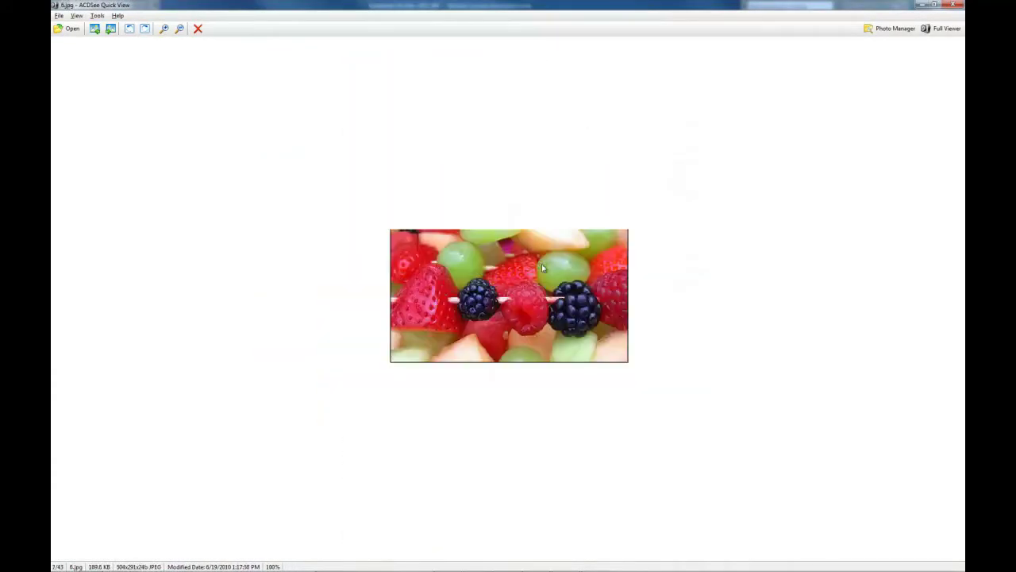
pyautogui.scroll(-2, 543, 268)
pyautogui.scroll(1, 543, 268)
pyautogui.scroll(-1, 542, 268)
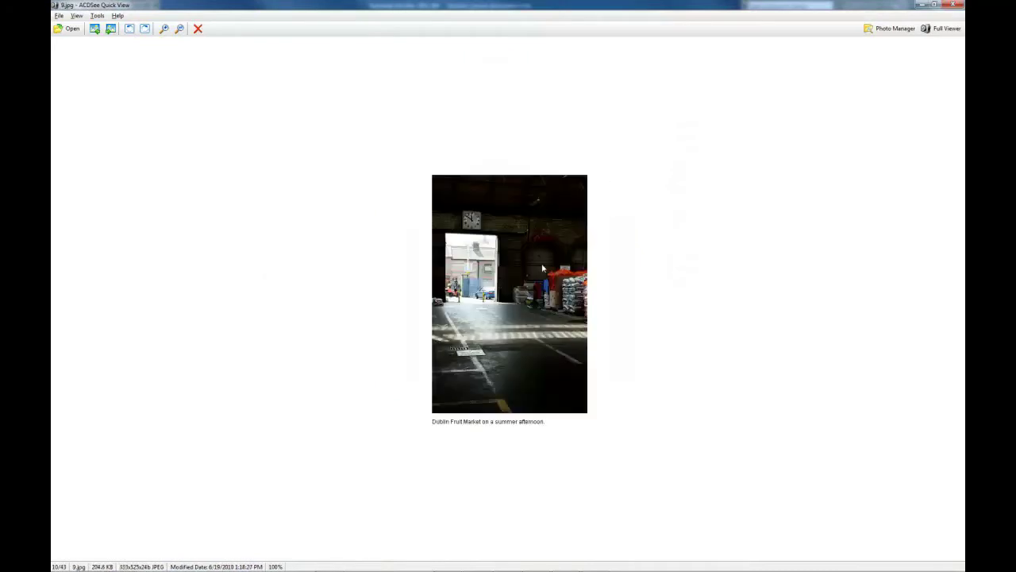
# Examine the daylight in 9.jpg at 200%, compare it with 10.jpg, and return to the 3ds Max scene
pyautogui.keyDown('ctrl'); pyautogui.scroll(1, 542, 269); pyautogui.keyUp('ctrl')
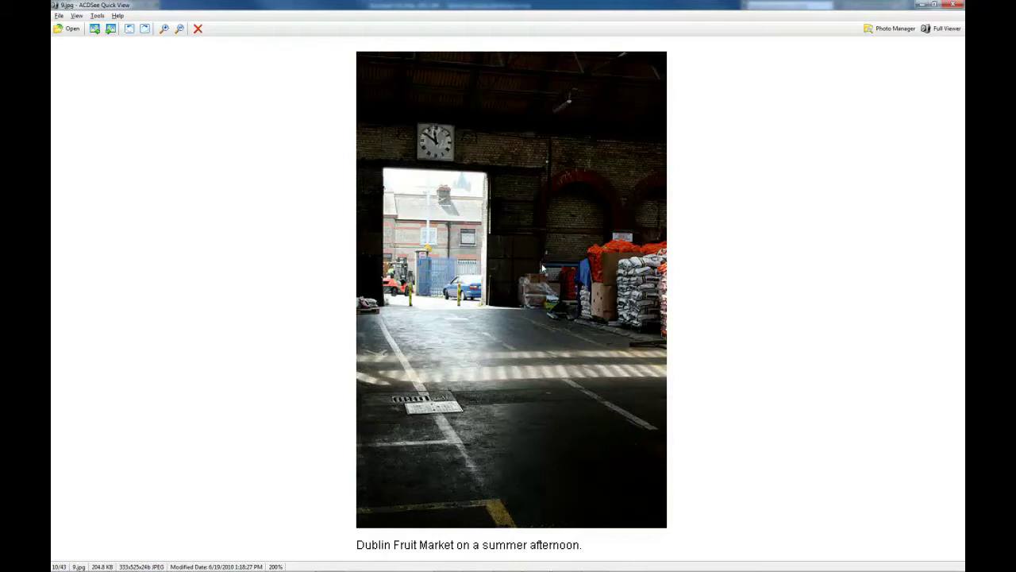
pyautogui.scroll(-1, 543, 269)
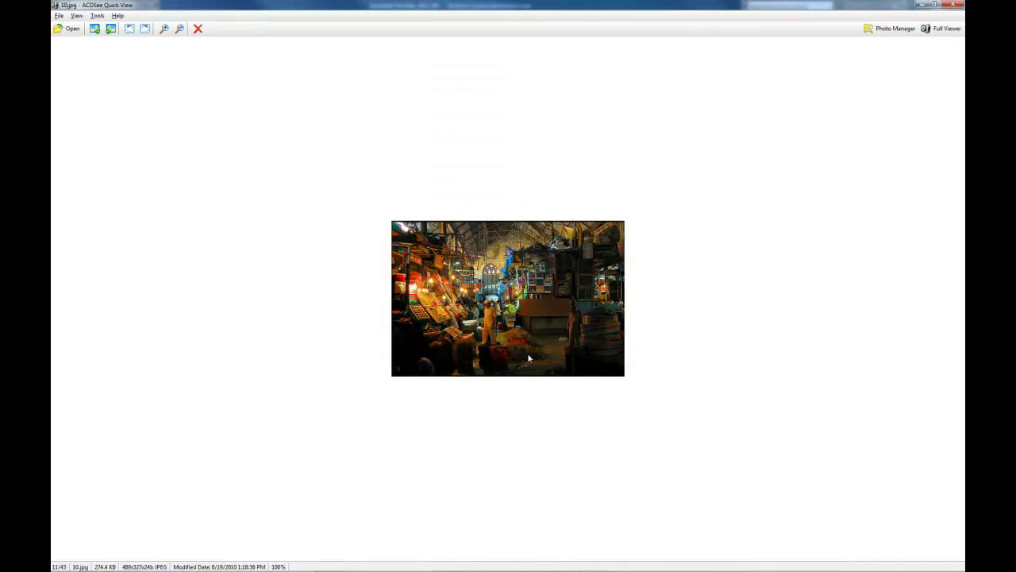
pyautogui.scroll(1, 528, 358)
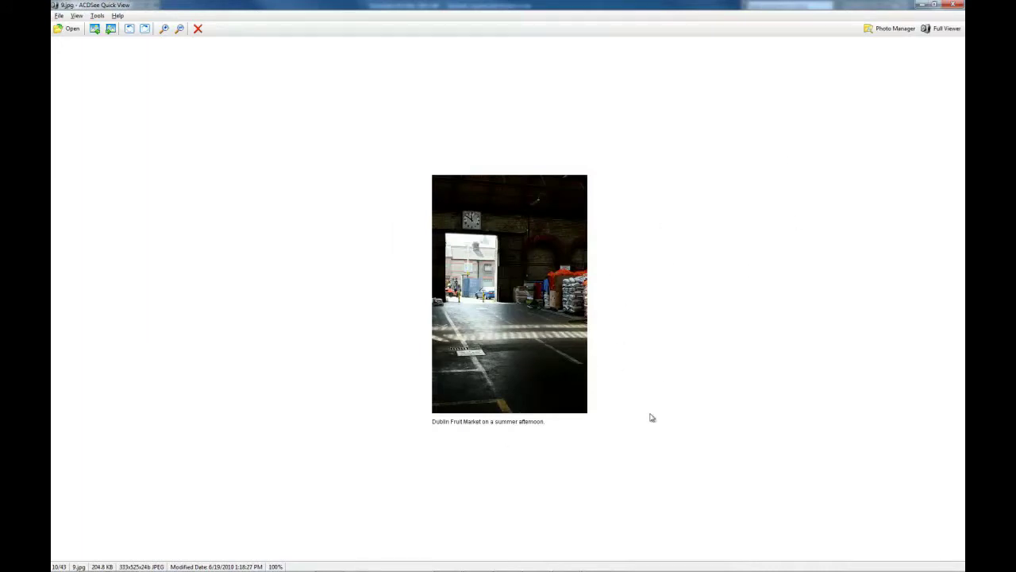
pyautogui.click(936, 6)
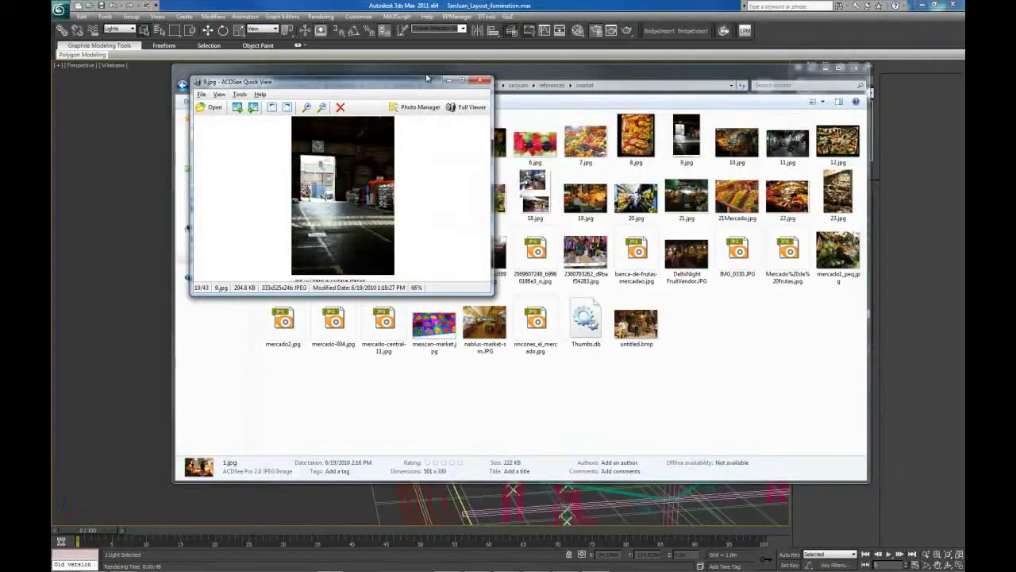
pyautogui.press('Escape')
pyautogui.click(370, 62)
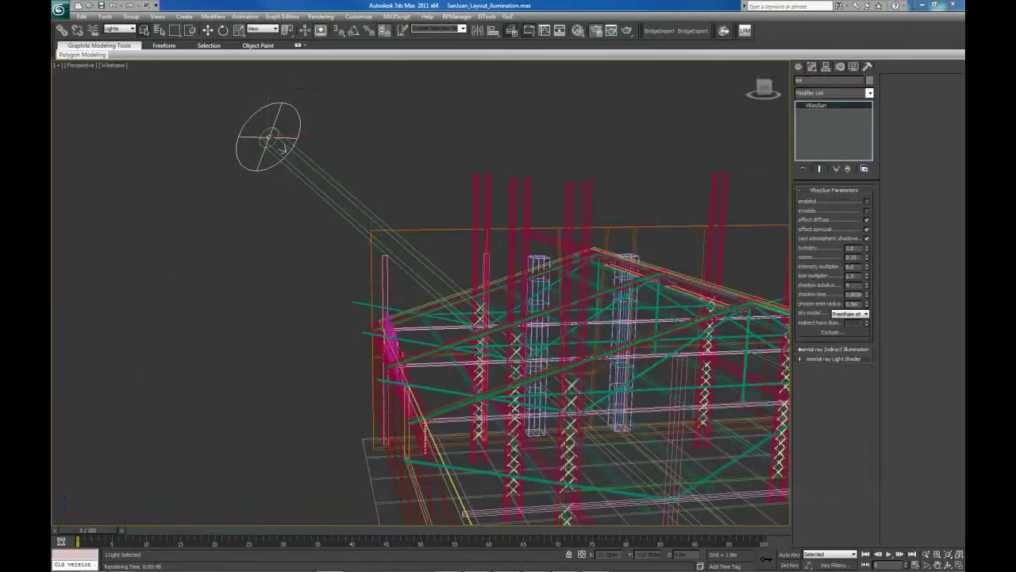
# Reselect the VRaySun light and examine its angle towards the building from the front
pyautogui.keyDown('alt'); pyautogui.moveTo(656, 292); pyautogui.dragTo(492, 274, button='middle'); pyautogui.keyUp('alt')
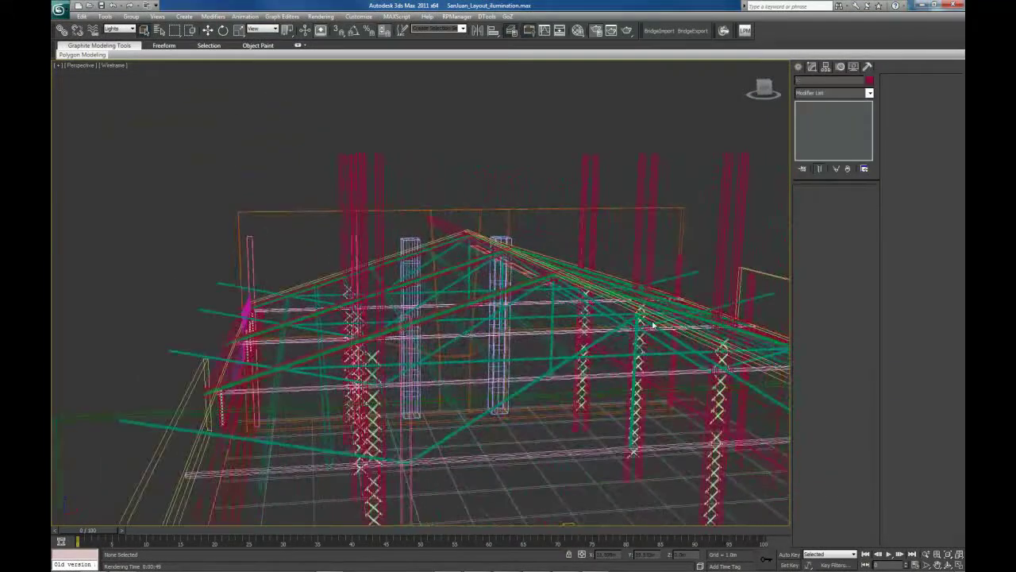
pyautogui.keyDown('alt'); pyautogui.moveTo(654, 327); pyautogui.dragTo(624, 281, button='middle'); pyautogui.keyUp('alt')
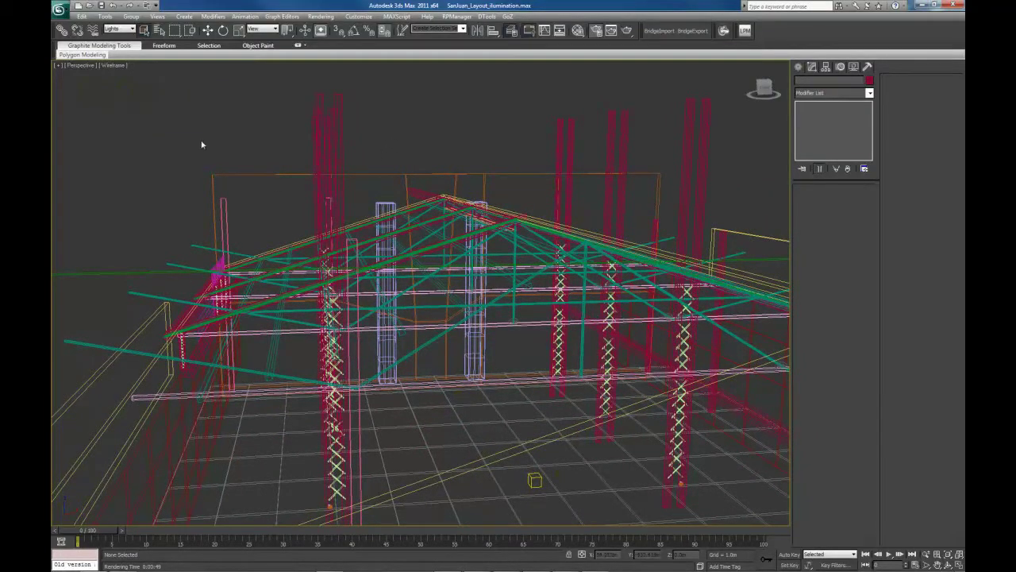
pyautogui.scroll(3, 214, 151)
pyautogui.click(147, 106)
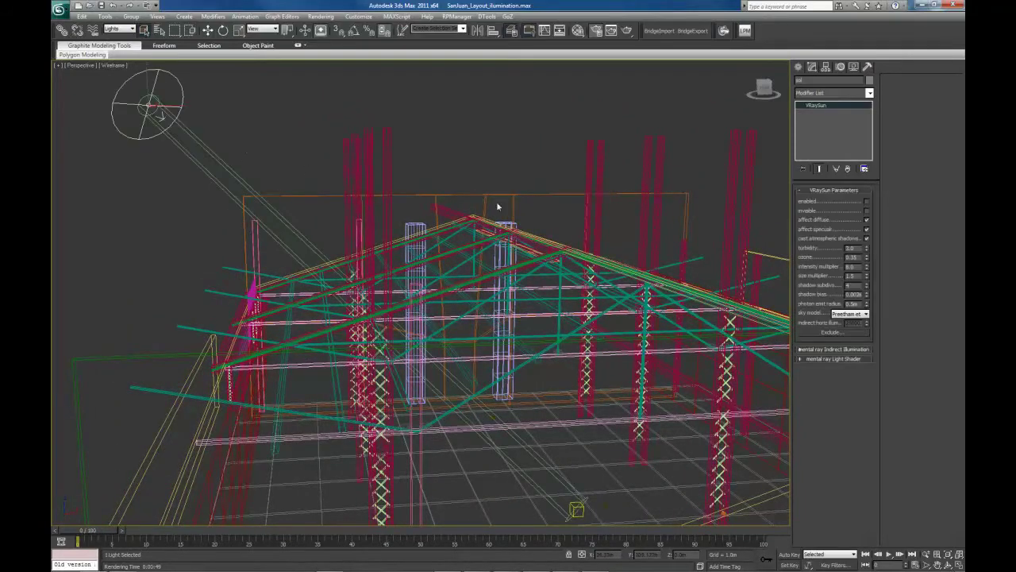
pyautogui.moveTo(597, 208); pyautogui.dragTo(563, 204, button='middle')
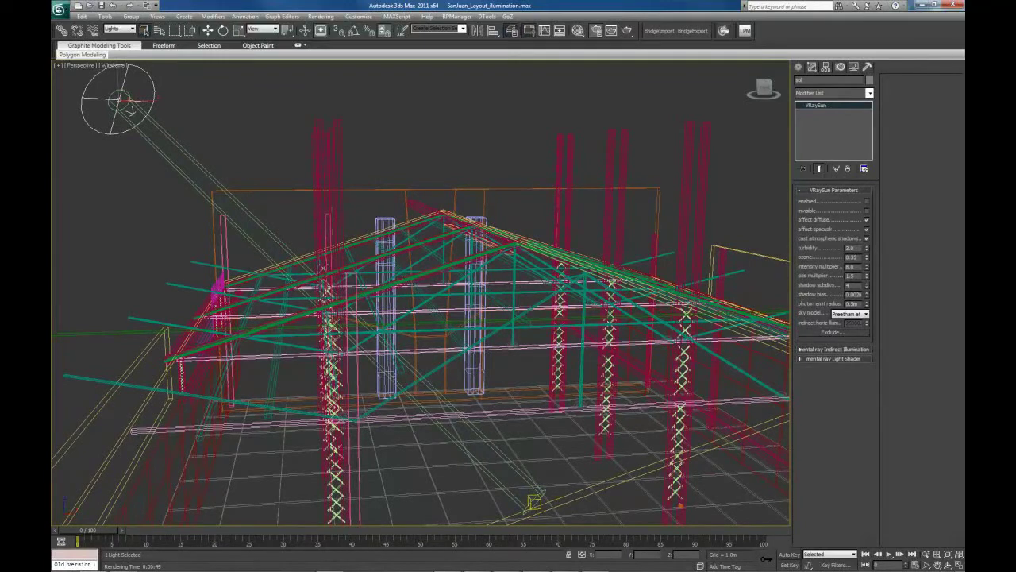
# Set the SolidRocks quality to Fast Draft and the output size to 1000 × 1298, checking the V-Ray render settings
pyautogui.moveTo(387, 128); pyautogui.dragTo(387, 165)
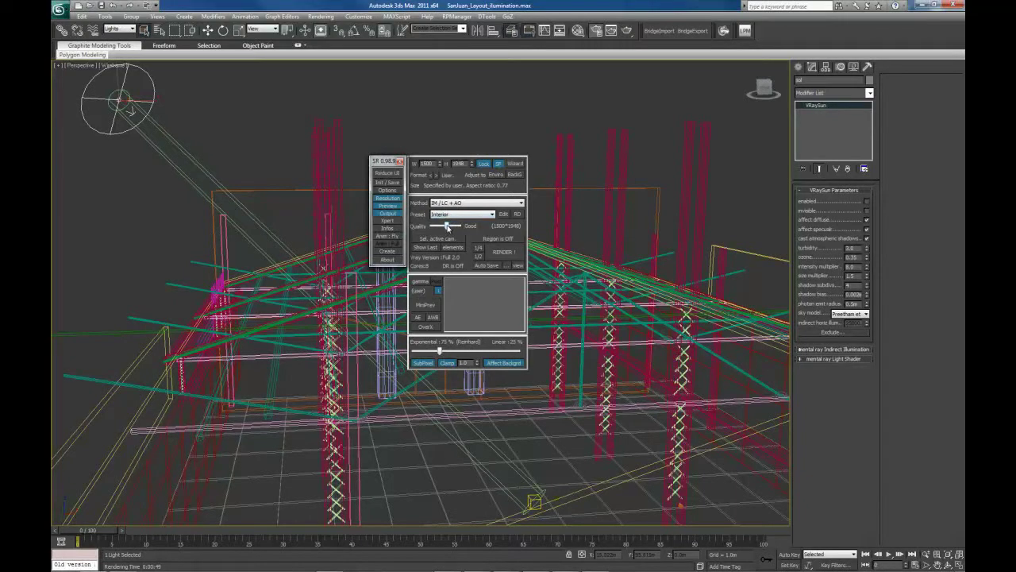
pyautogui.moveTo(447, 228)
pyautogui.mouseDown()
pyautogui.moveTo(435, 227)
pyautogui.moveTo(466, 228)
pyautogui.moveTo(432, 230)
pyautogui.mouseUp()
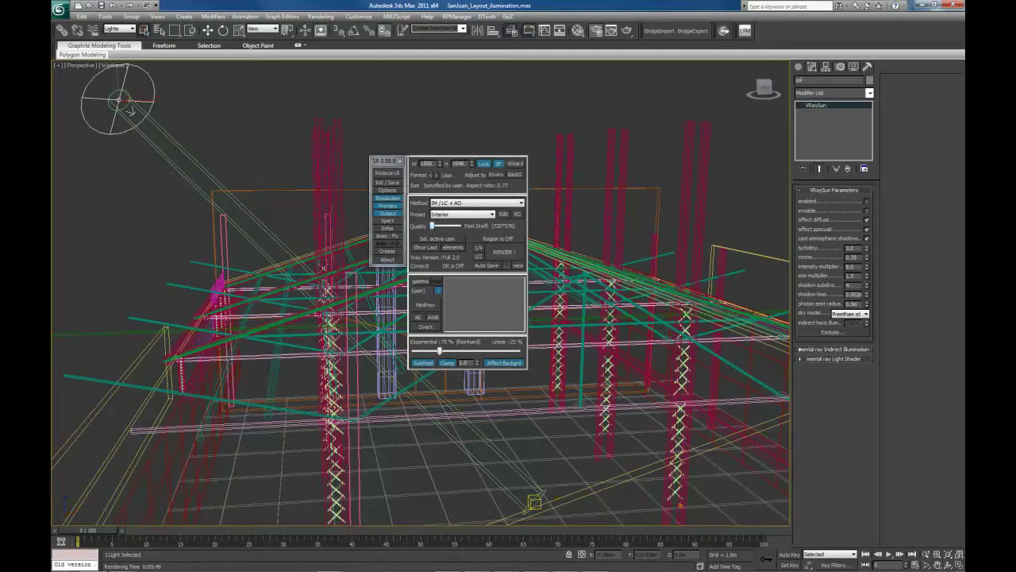
pyautogui.press('F10')
pyautogui.moveTo(189, 67); pyautogui.dragTo(619, 100)
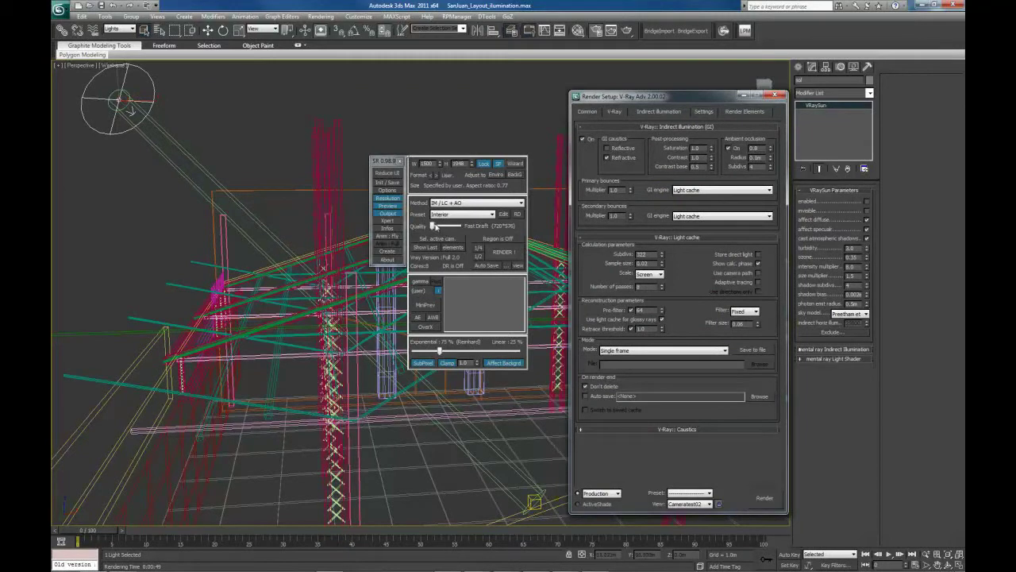
pyautogui.moveTo(436, 227)
pyautogui.mouseDown()
pyautogui.moveTo(458, 228)
pyautogui.moveTo(434, 228)
pyautogui.mouseUp()
pyautogui.moveTo(432, 228)
pyautogui.mouseDown()
pyautogui.moveTo(459, 227)
pyautogui.moveTo(423, 227)
pyautogui.mouseUp()
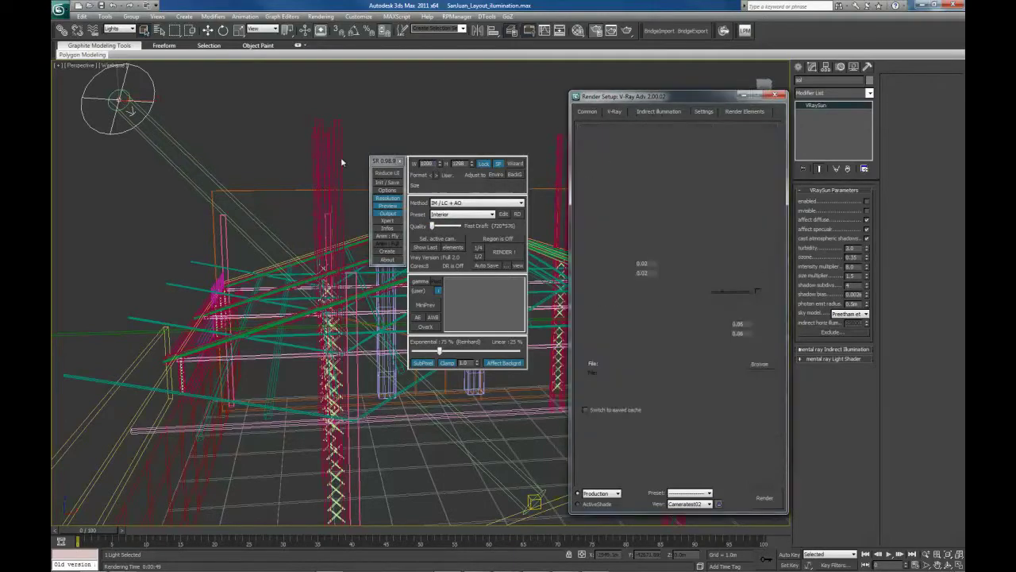
pyautogui.moveTo(639, 102); pyautogui.dragTo(50, 121)
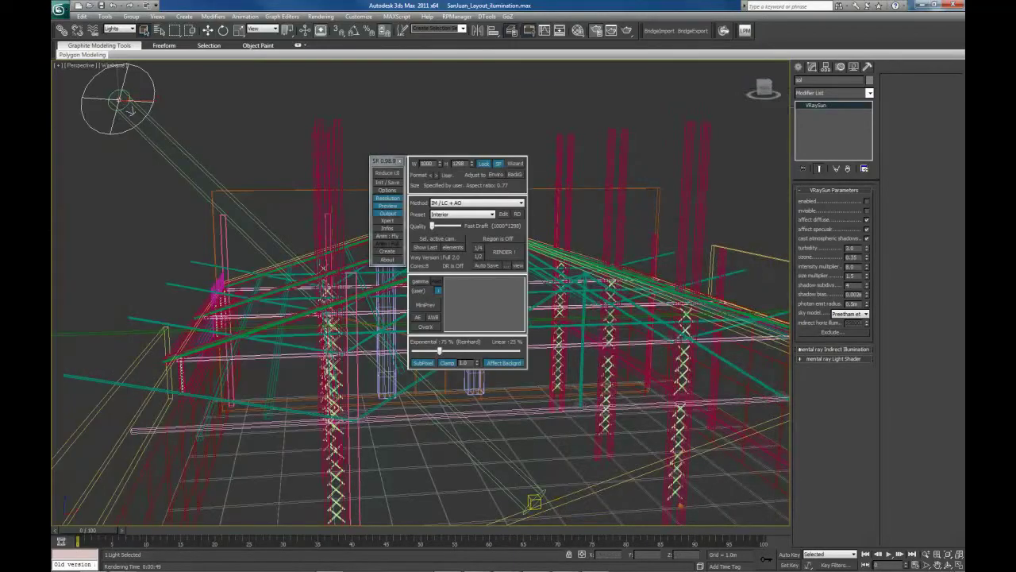
# Set the SolidRocks method to LC / LC -- for rush/preview renders and move its window clear of the building
pyautogui.click(460, 203)
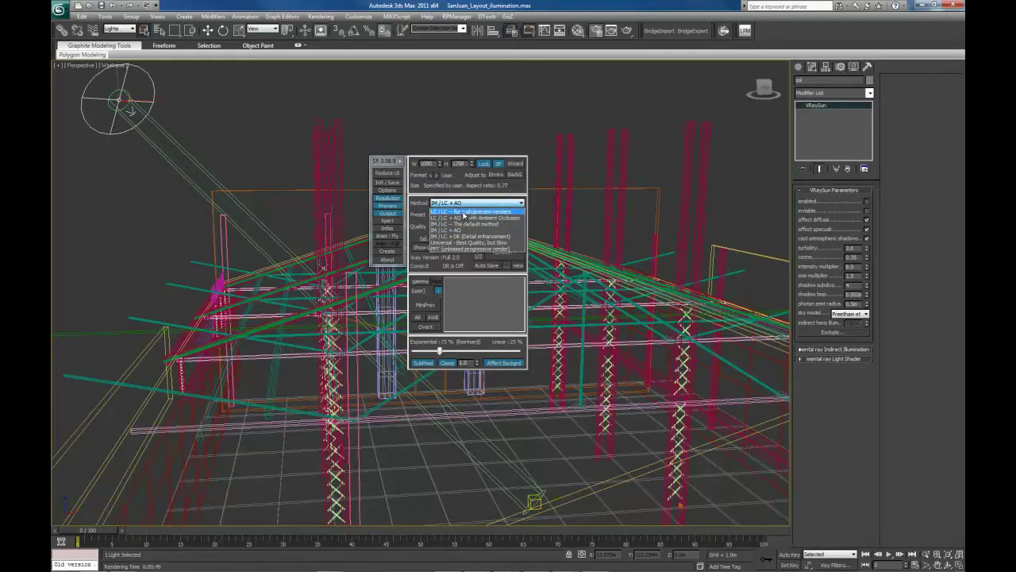
pyautogui.click(465, 213)
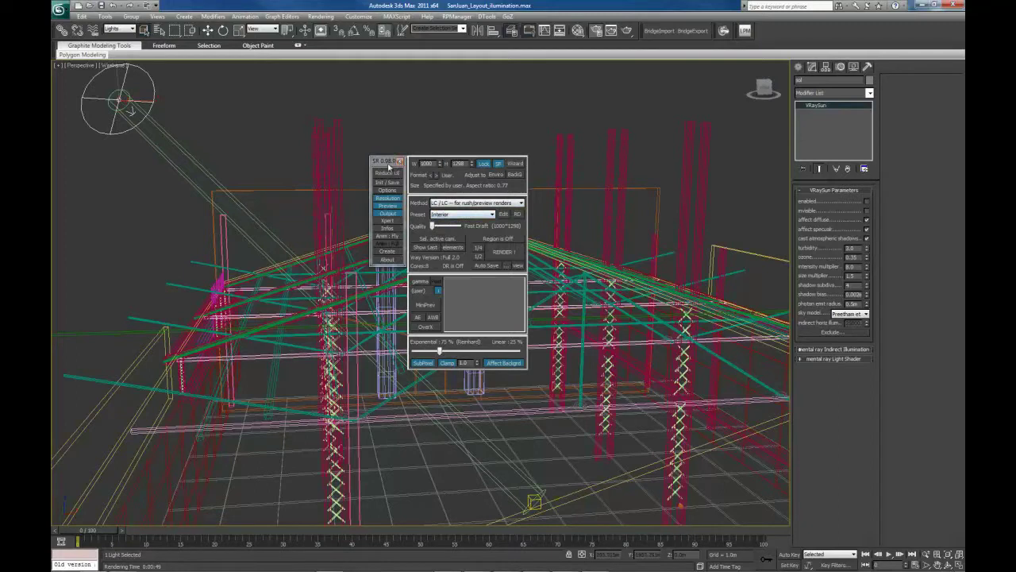
pyautogui.moveTo(412, 159); pyautogui.dragTo(638, 89)
# Enable the VRaySun light and deselect it
pyautogui.click(398, 128)
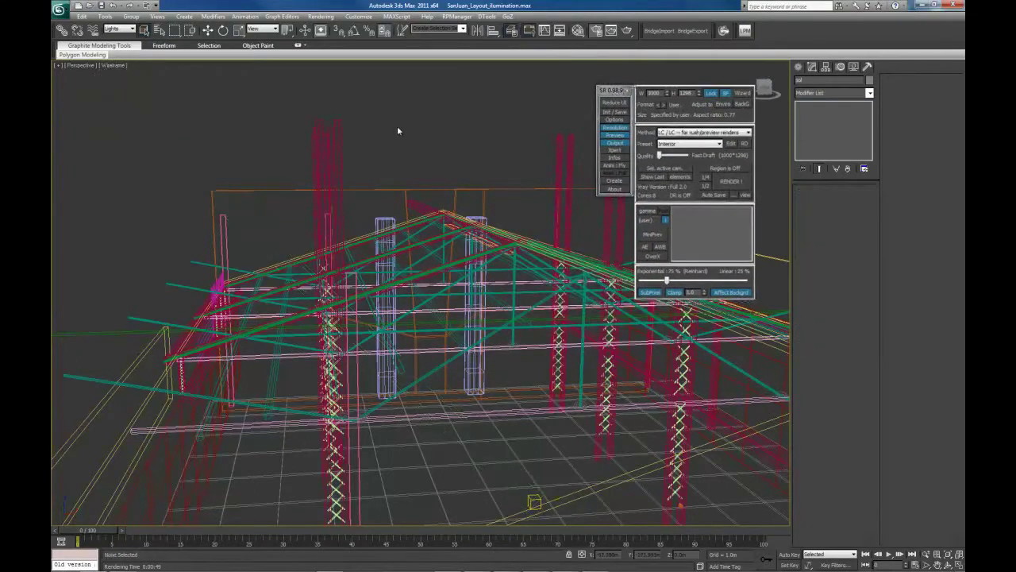
pyautogui.click(116, 98)
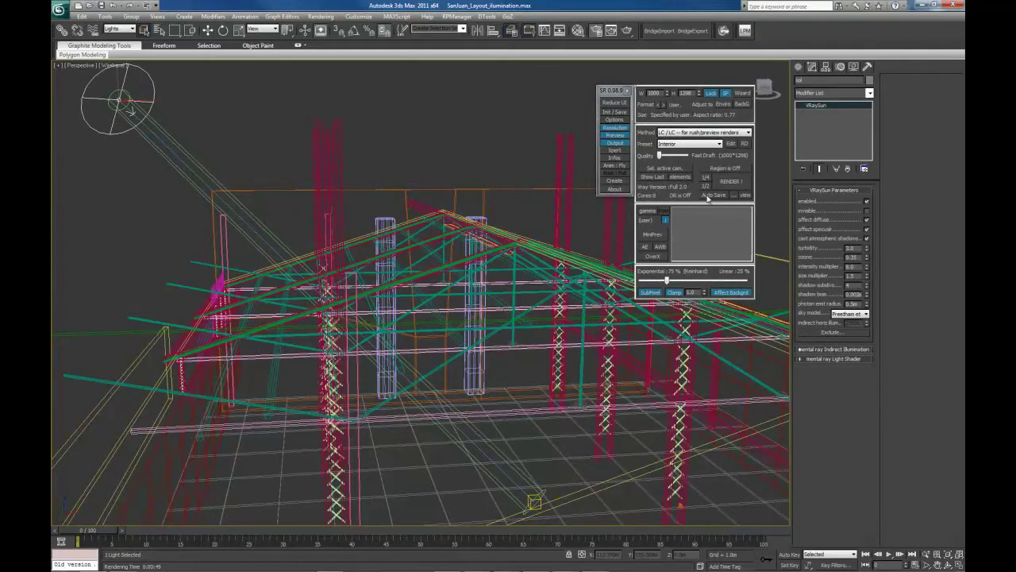
pyautogui.click(449, 153)
# Make the Cameratest02 view active and maximize it
pyautogui.hotkey('alt', 'w')
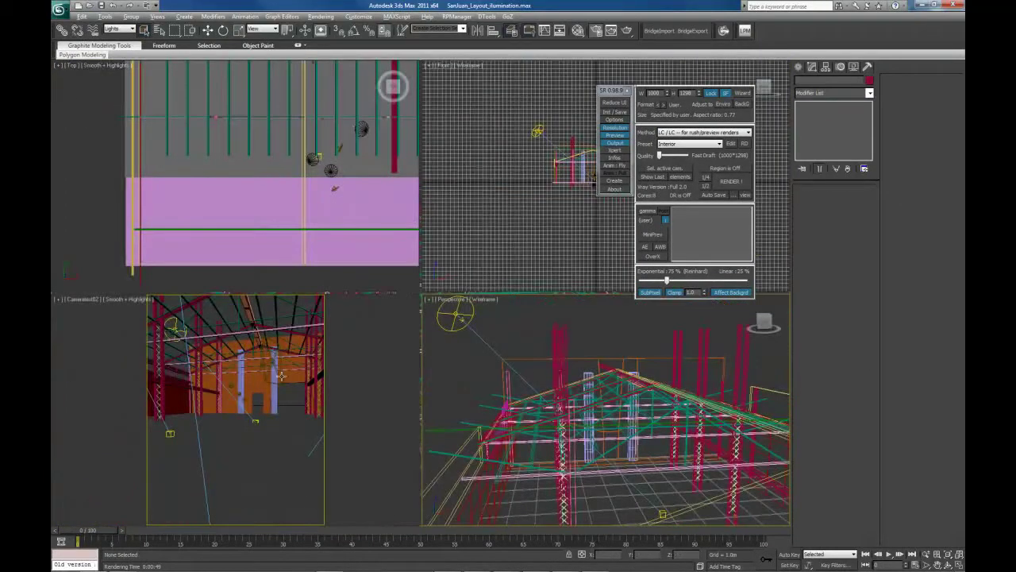
pyautogui.click(295, 406)
pyautogui.hotkey('alt', 'w')
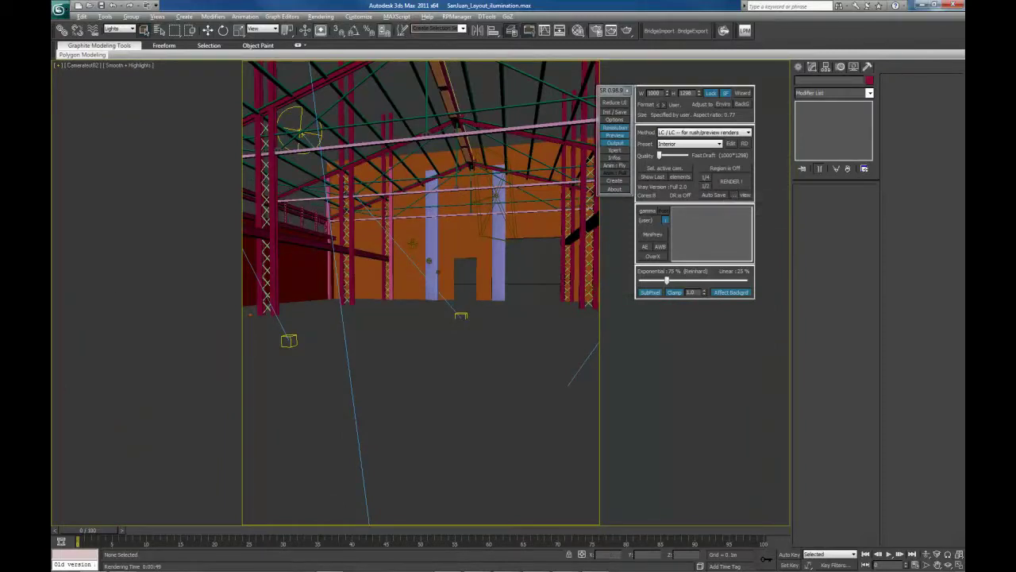
# Refresh the V-Ray Light Lister to check which lights are on, close it, and start the SolidRocks render
pyautogui.moveTo(130, 120); pyautogui.dragTo(147, 109)
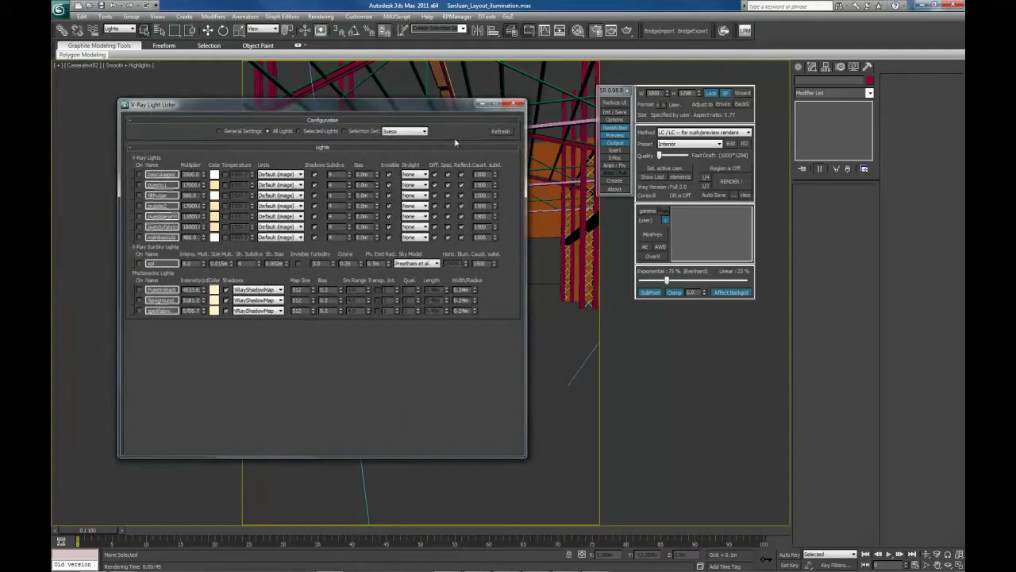
pyautogui.click(498, 135)
pyautogui.click(500, 135)
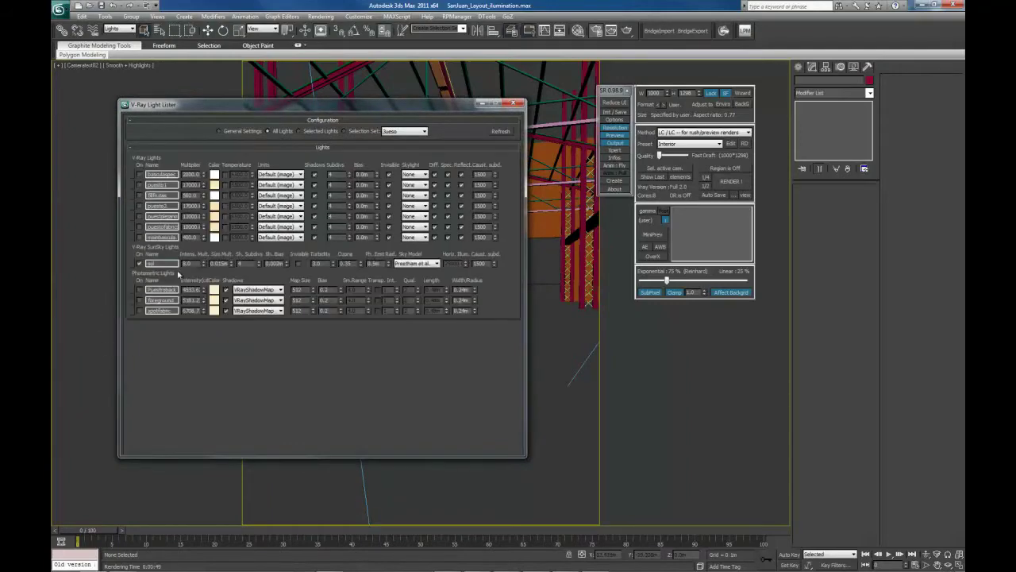
pyautogui.moveTo(287, 105); pyautogui.dragTo(221, 108)
pyautogui.click(450, 107)
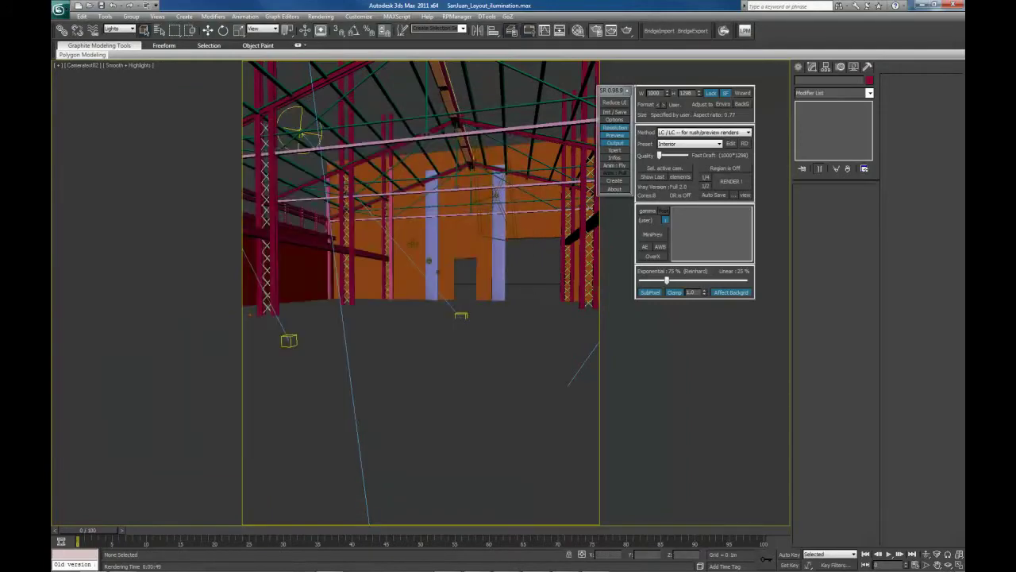
pyautogui.click(740, 183)
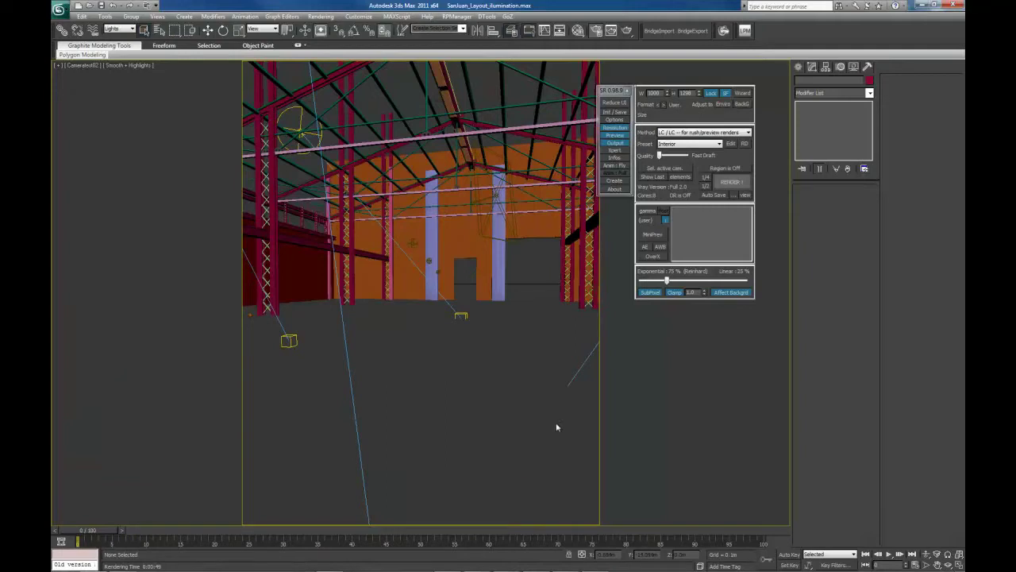
# Render the camera view and examine the doorways and the sunlit patches on the floor up close in the rendered frame
pyautogui.hotkey('shift', 'q')
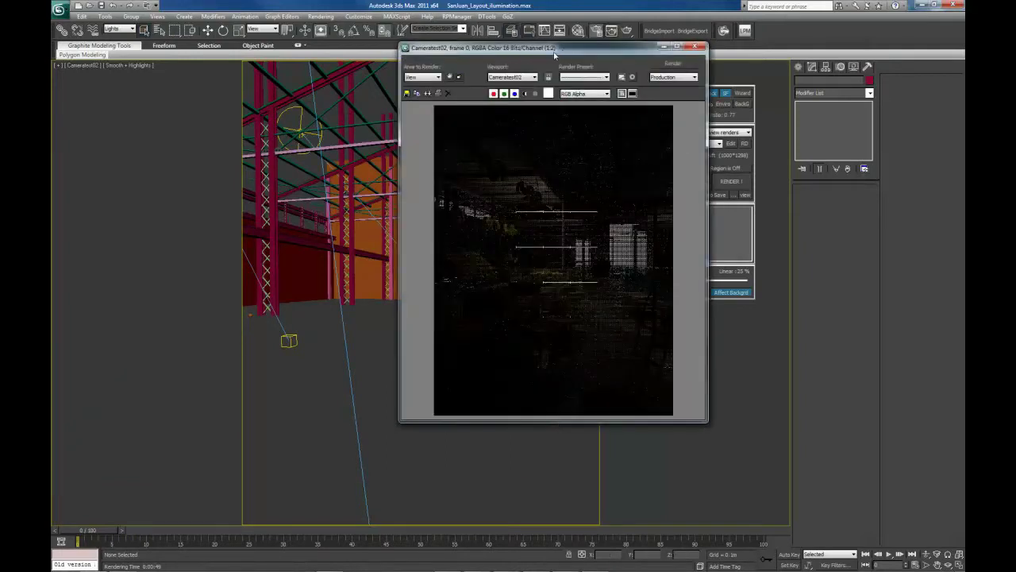
pyautogui.moveTo(554, 53); pyautogui.dragTo(438, 73)
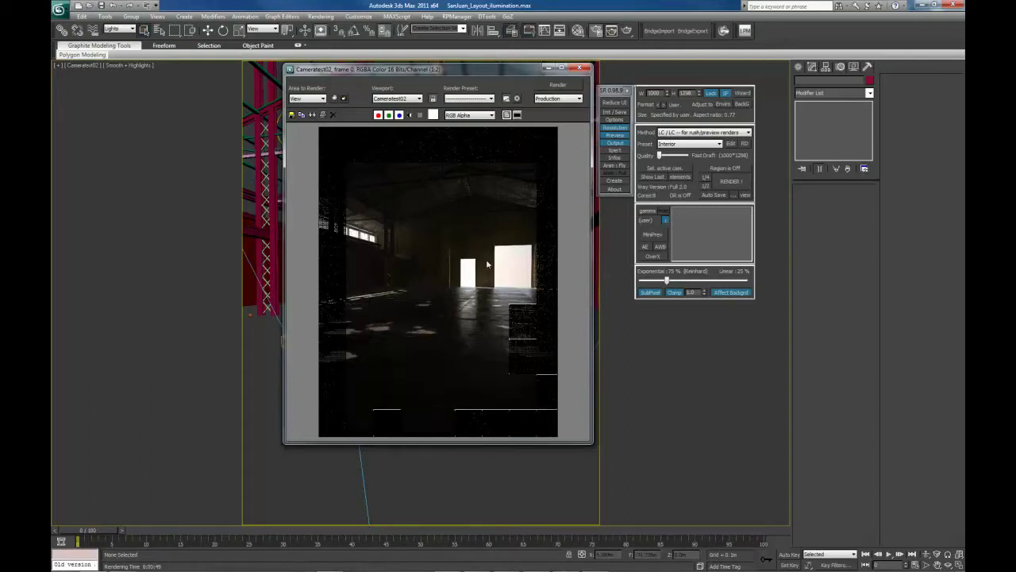
pyautogui.scroll(2, 404, 249)
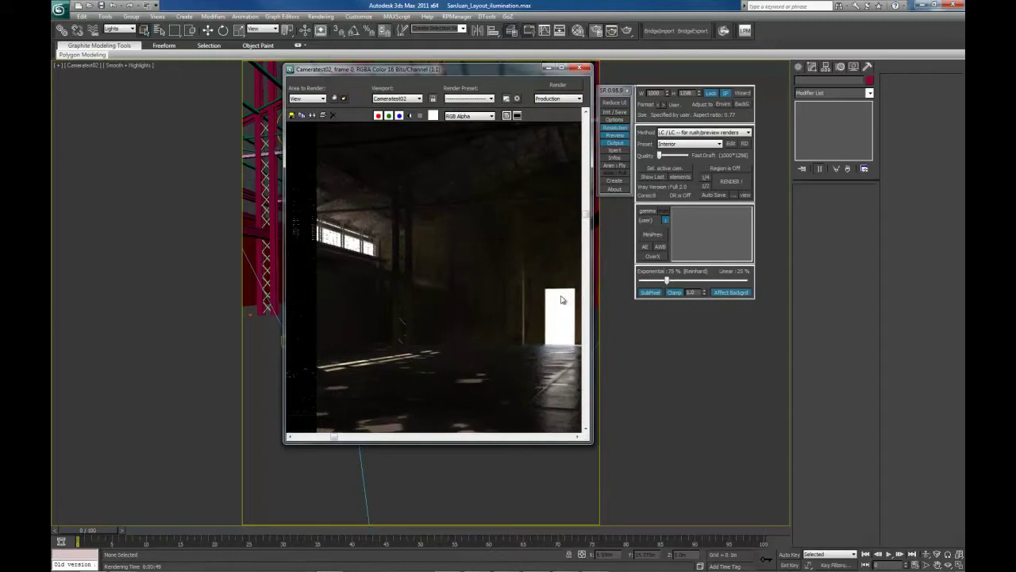
pyautogui.moveTo(562, 297); pyautogui.dragTo(413, 275, button='middle')
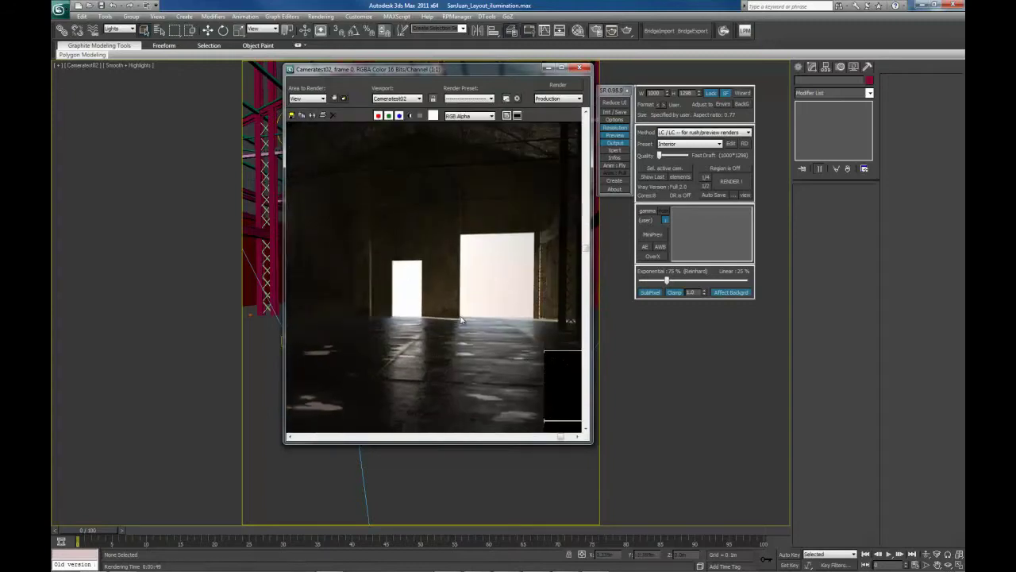
pyautogui.moveTo(462, 306); pyautogui.dragTo(486, 298, button='middle')
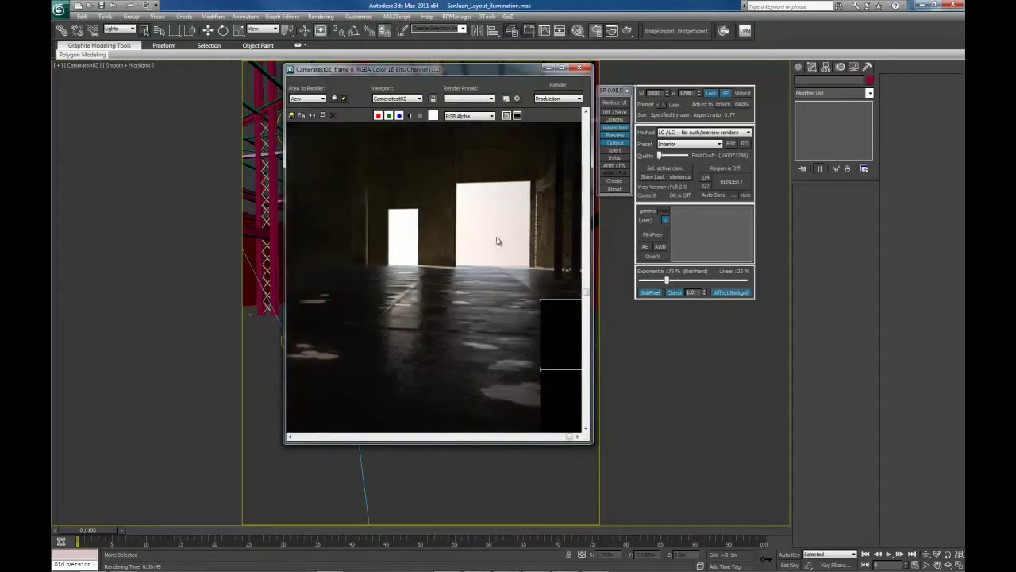
pyautogui.moveTo(479, 365); pyautogui.dragTo(440, 328, button='middle')
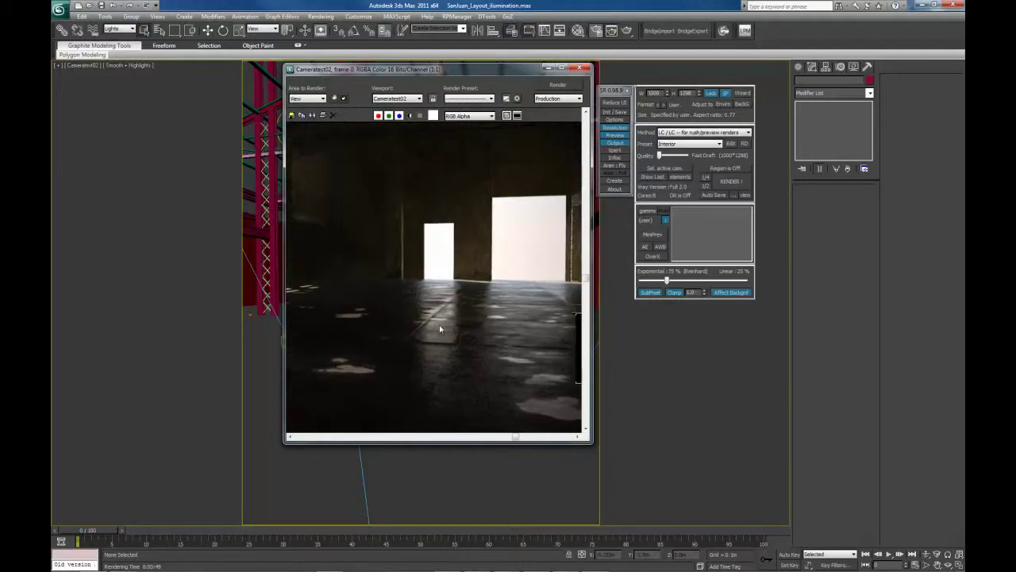
pyautogui.scroll(-1, 441, 327)
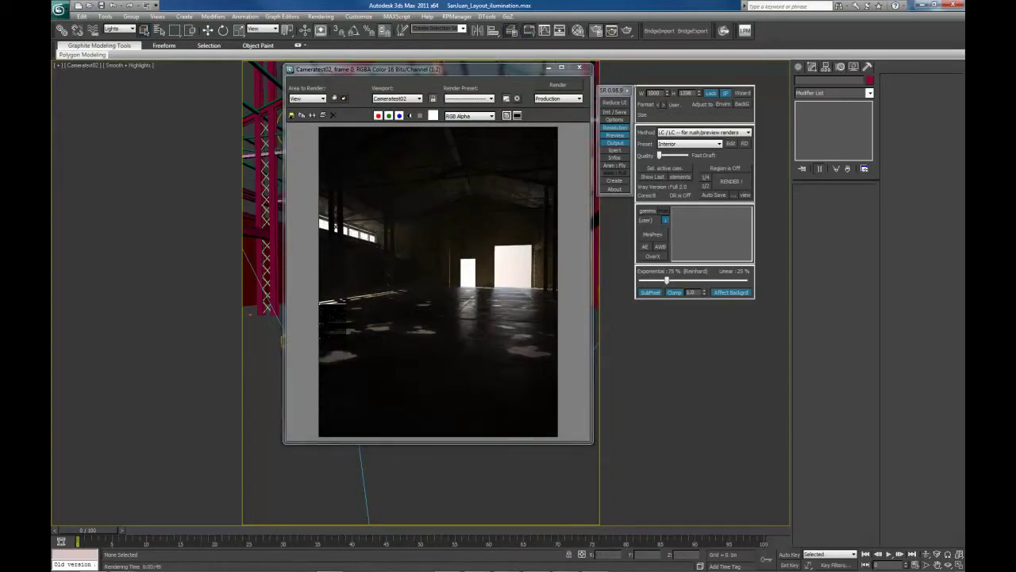
# Close the rendered frame and unhide the Puestos layer to bring the market stalls into the scene
pyautogui.click(580, 68)
pyautogui.moveTo(53, 65)
pyautogui.mouseDown()
pyautogui.moveTo(301, 97)
pyautogui.moveTo(51, 83)
pyautogui.mouseUp()
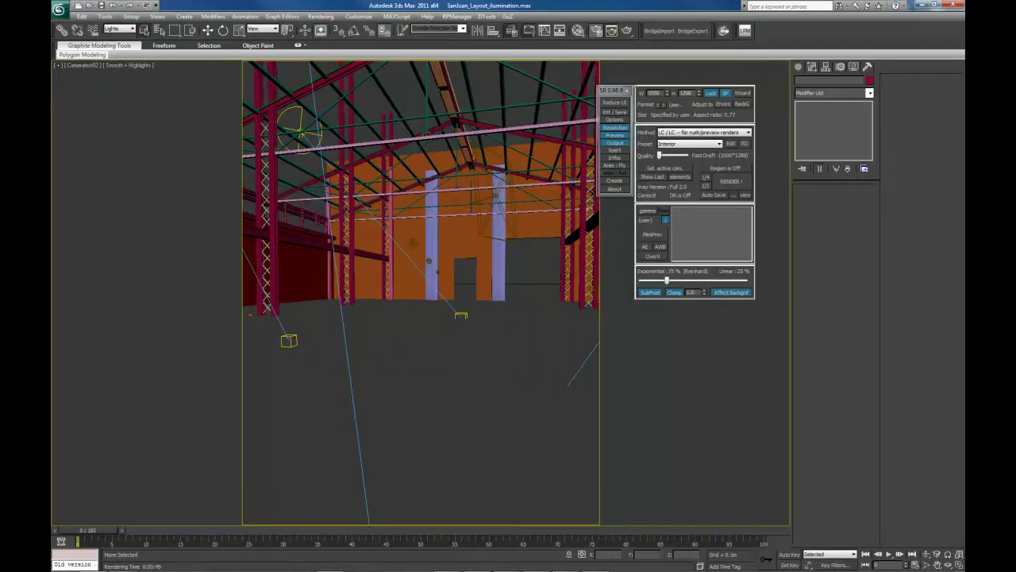
pyautogui.moveTo(53, 123); pyautogui.dragTo(511, 119)
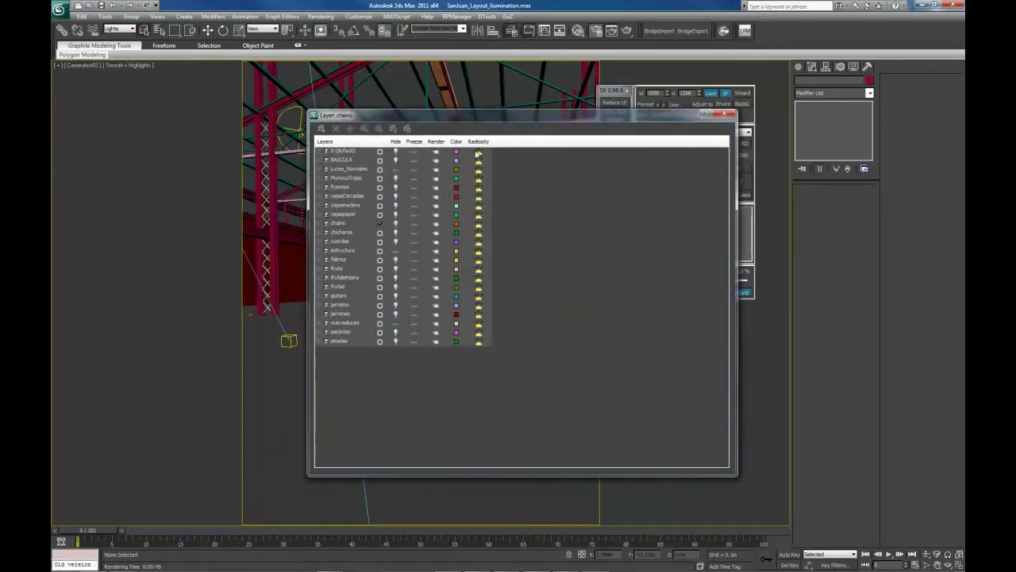
pyautogui.click(396, 187)
# Clone the previous rendered frame, place both frames side by side with the SolidRocks window clear of them, and re-render with the stalls
pyautogui.moveTo(430, 119)
pyautogui.mouseDown()
pyautogui.moveTo(684, 140)
pyautogui.moveTo(275, 106)
pyautogui.moveTo(51, 120)
pyautogui.moveTo(451, 69)
pyautogui.moveTo(400, 57)
pyautogui.mouseUp()
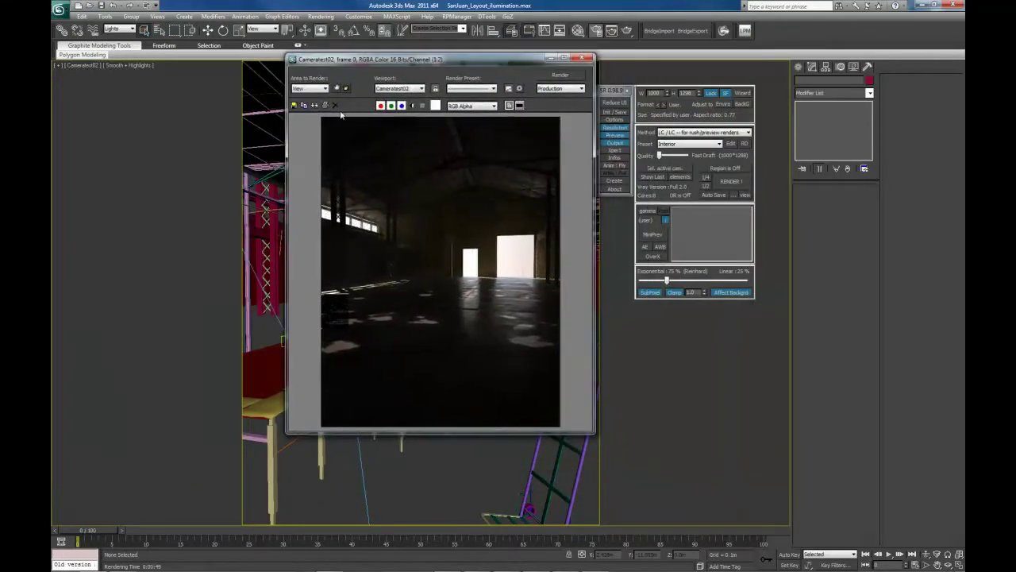
pyautogui.click(314, 106)
pyautogui.moveTo(856, 130); pyautogui.dragTo(630, 104)
pyautogui.moveTo(421, 61); pyautogui.dragTo(380, 87)
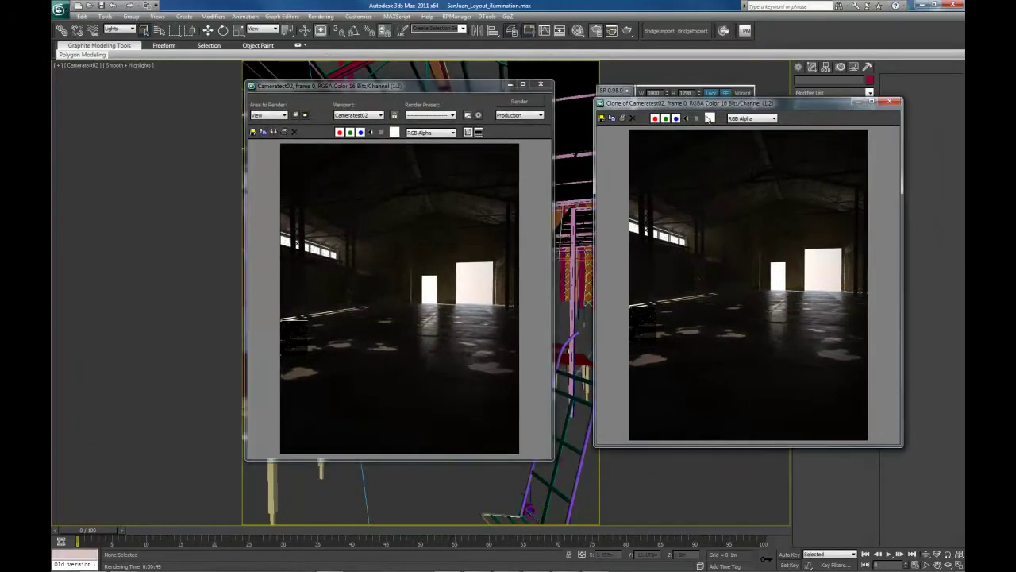
pyautogui.moveTo(734, 103); pyautogui.dragTo(735, 128)
pyautogui.moveTo(615, 94); pyautogui.dragTo(70, 71)
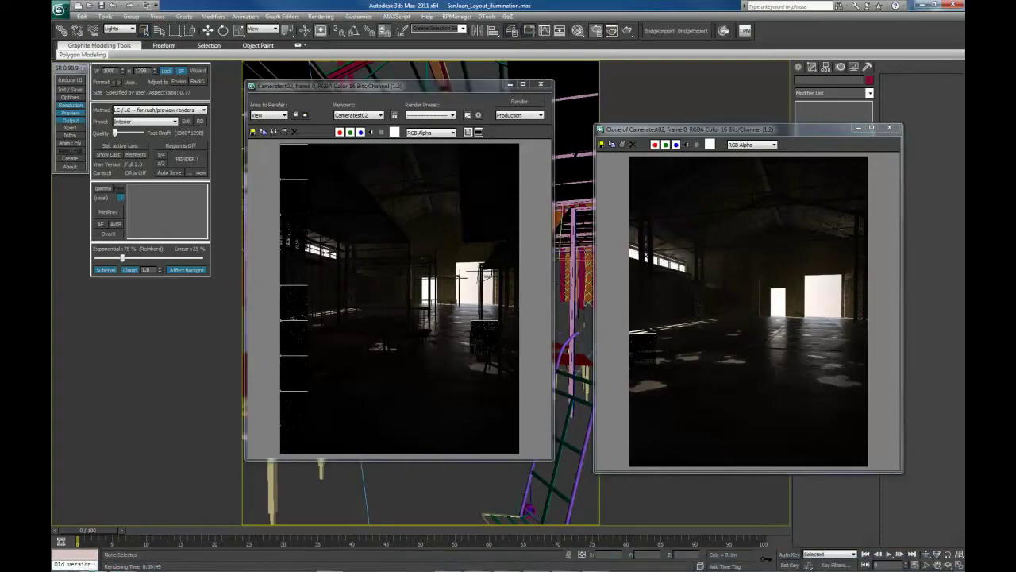
# Open 2.bmp from the market references folder, browse forward through the photos to 10.jpg, and enlarge it to study the stall lighting
pyautogui.moveTo(53, 82); pyautogui.dragTo(751, 65)
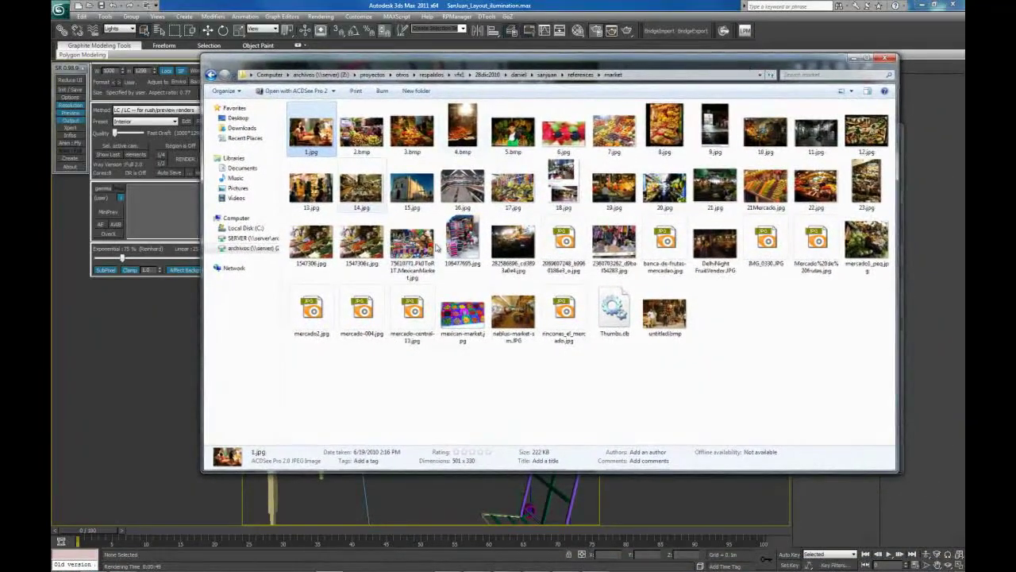
pyautogui.click(364, 137)
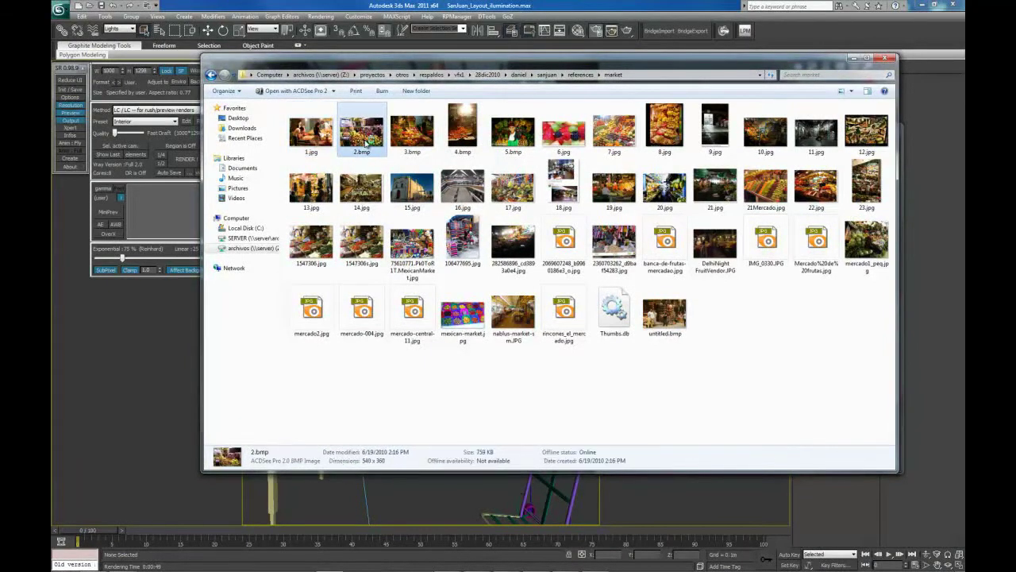
pyautogui.doubleClick(366, 141)
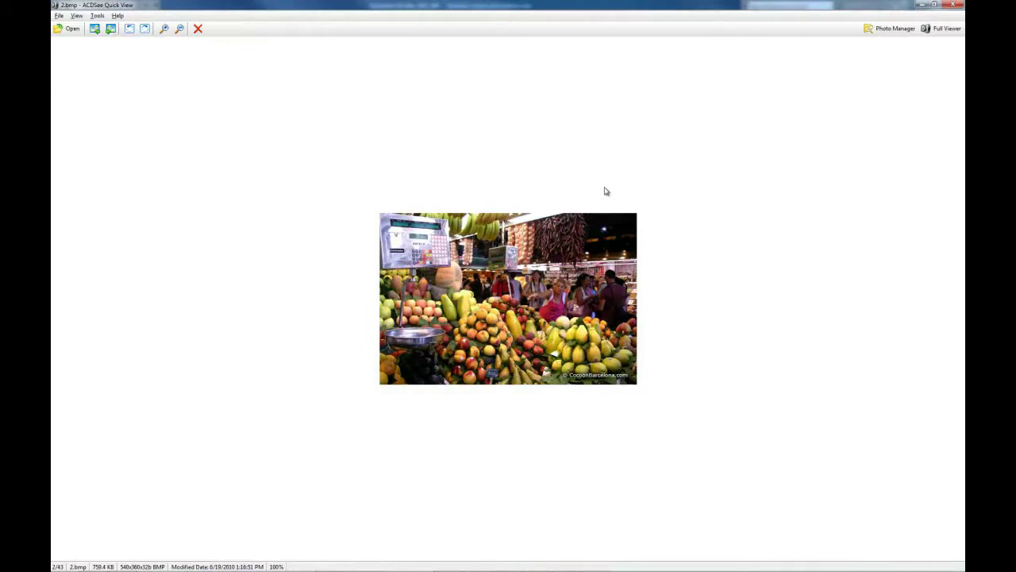
pyautogui.press('pagedown')
pyautogui.scroll(1, 606, 192)
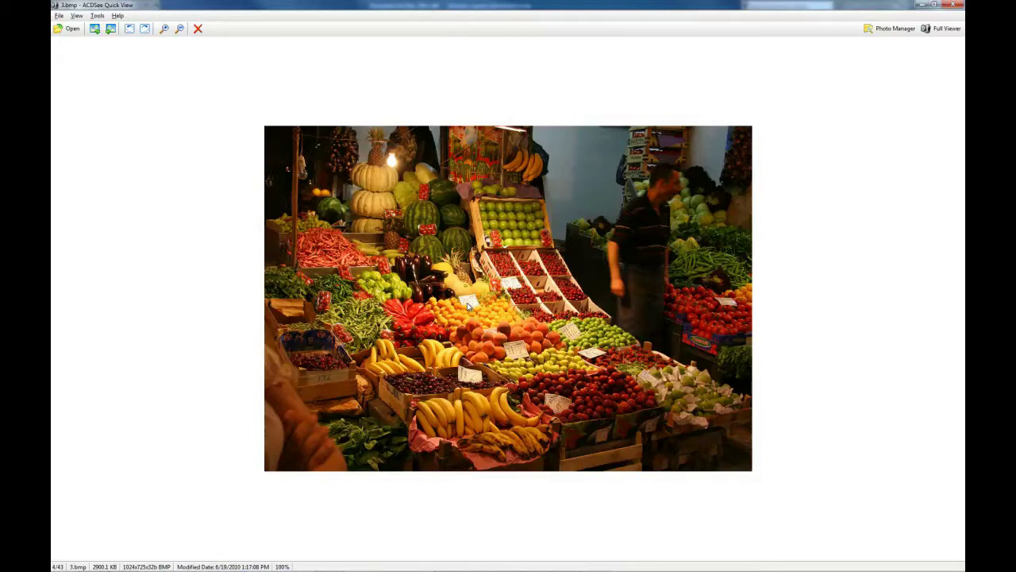
pyautogui.press('pagedown')
pyautogui.press('pagedown')
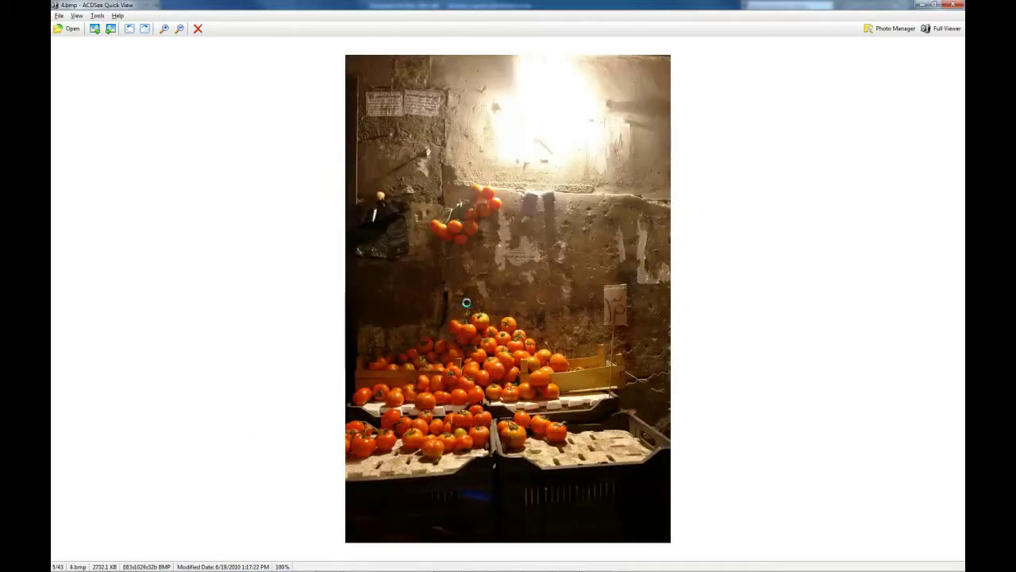
pyautogui.scroll(-4, 469, 305)
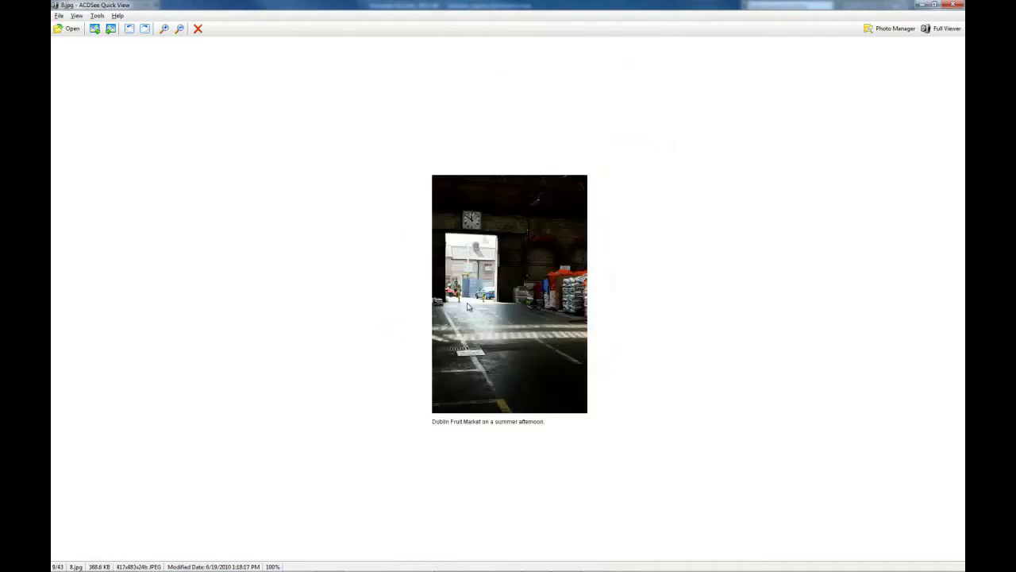
pyautogui.scroll(-1, 469, 305)
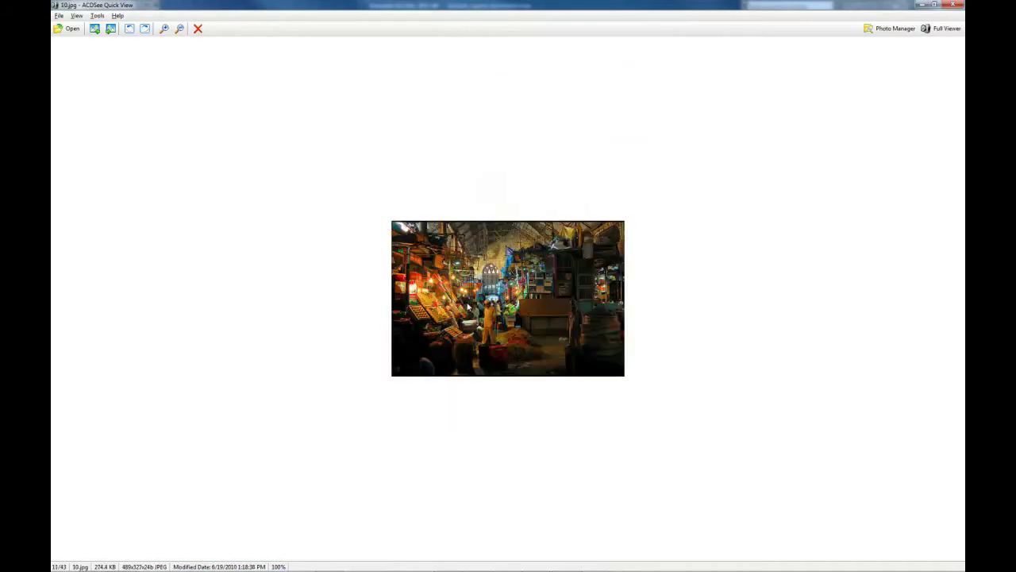
pyautogui.keyDown('ctrl'); pyautogui.scroll(2, 585, 306); pyautogui.keyUp('ctrl')
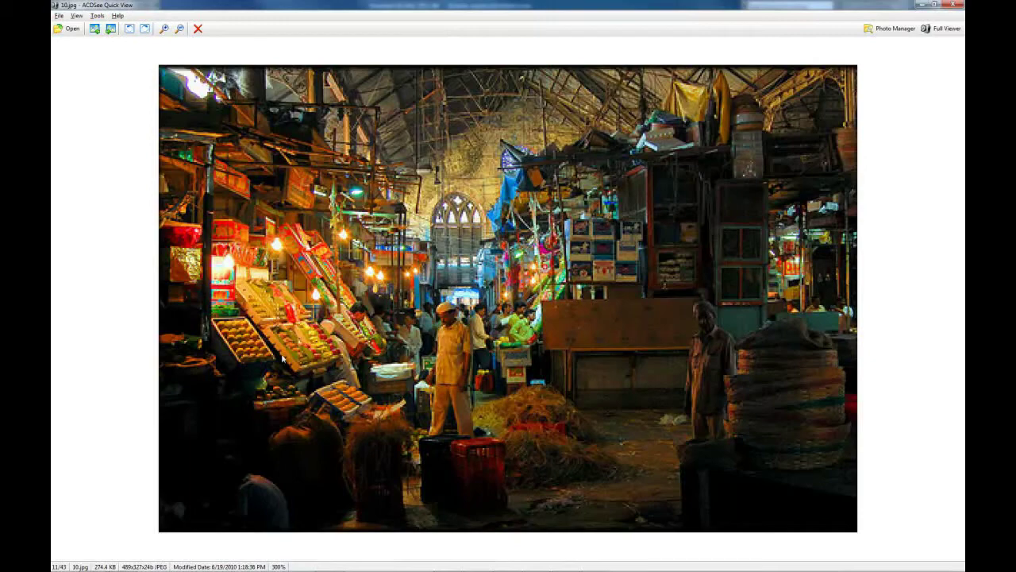
# Browse the remaining market references to the night fruit stall photo, enlarge it, then close the viewer and return to 3ds Max
pyautogui.scroll(-4, 381, 326)
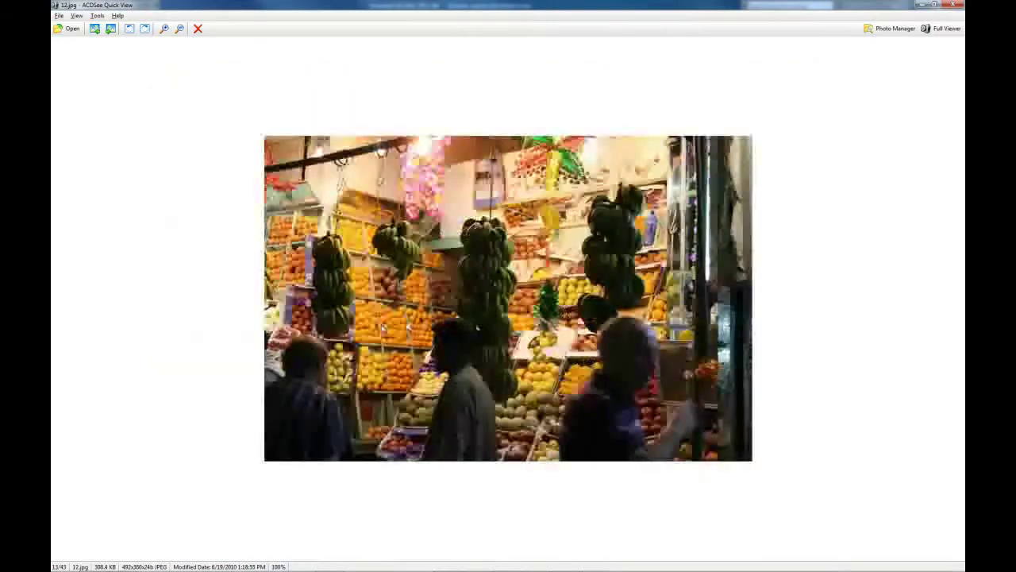
pyautogui.scroll(-5, 381, 326)
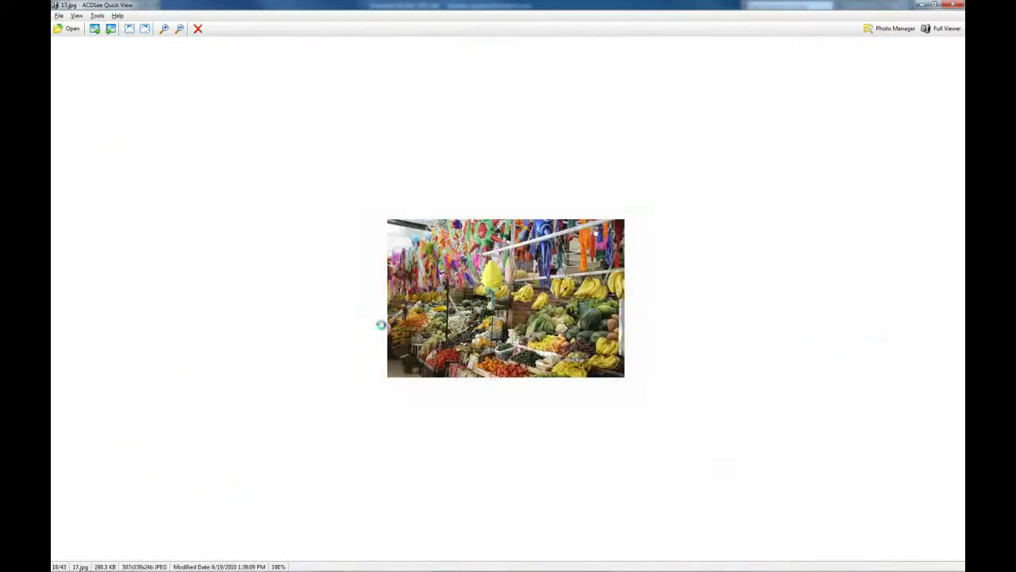
pyautogui.scroll(-5, 381, 326)
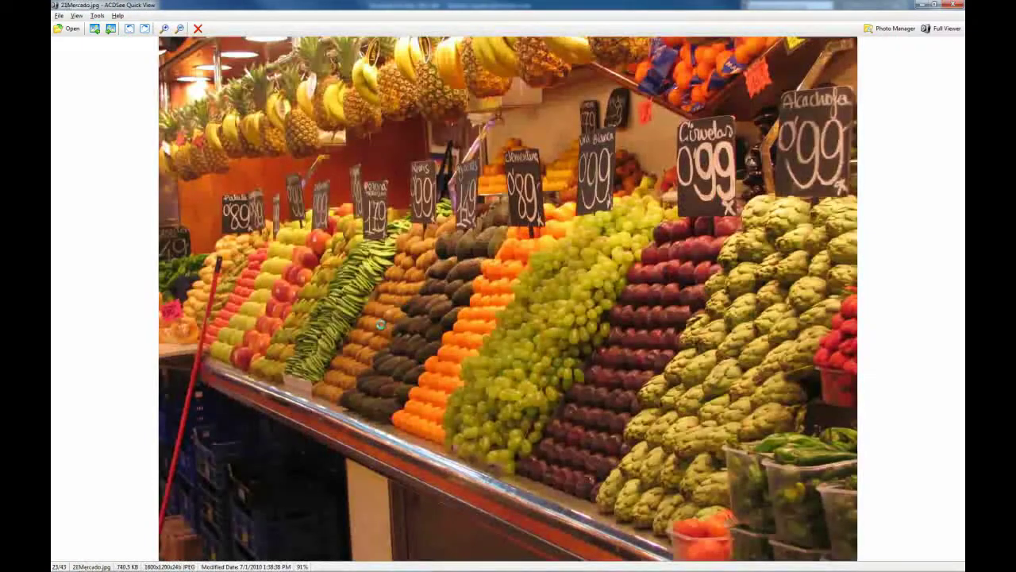
pyautogui.scroll(-4, 382, 329)
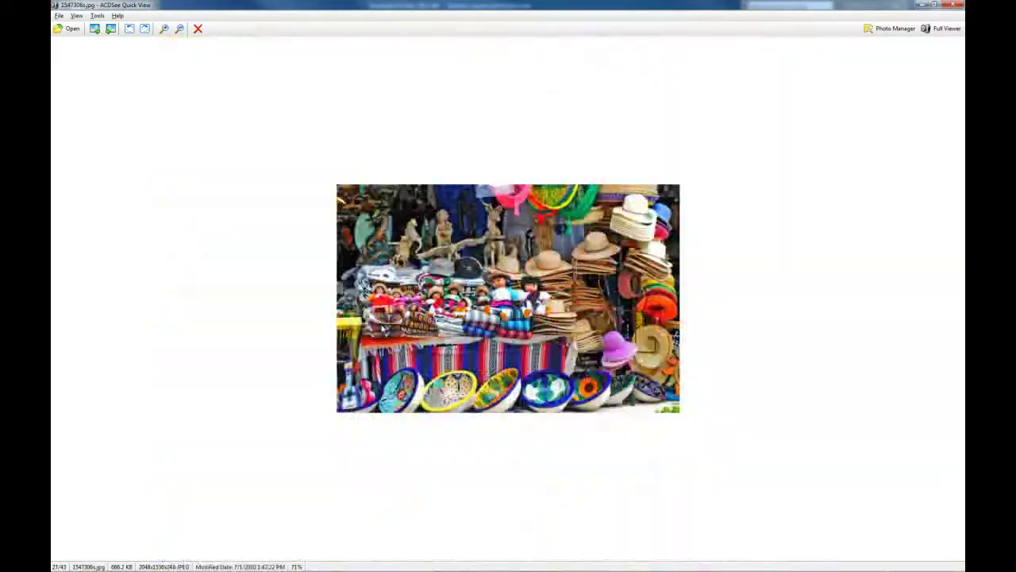
pyautogui.scroll(-1, 382, 329)
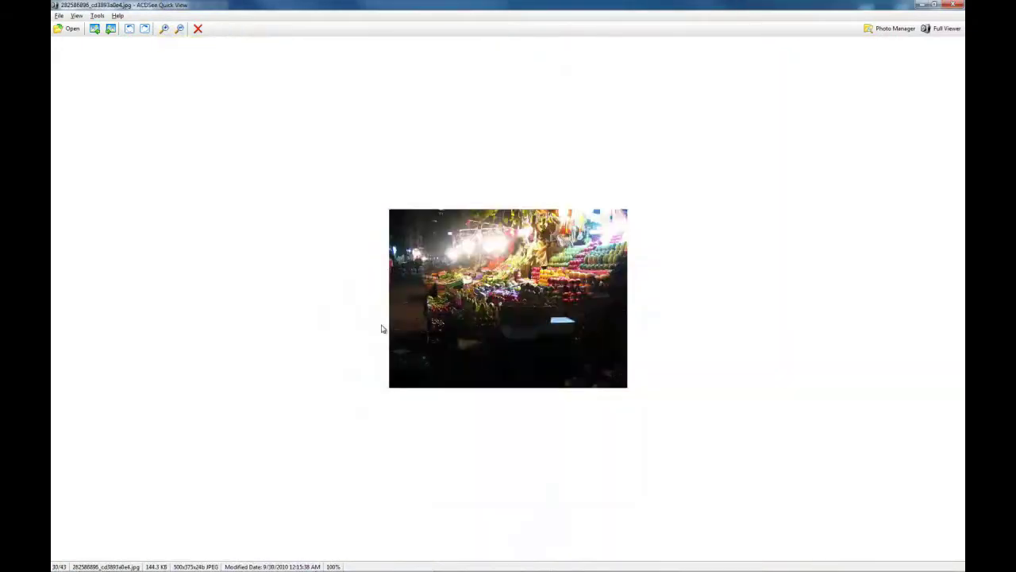
pyautogui.keyDown('ctrl'); pyautogui.scroll(2, 382, 329); pyautogui.keyUp('ctrl')
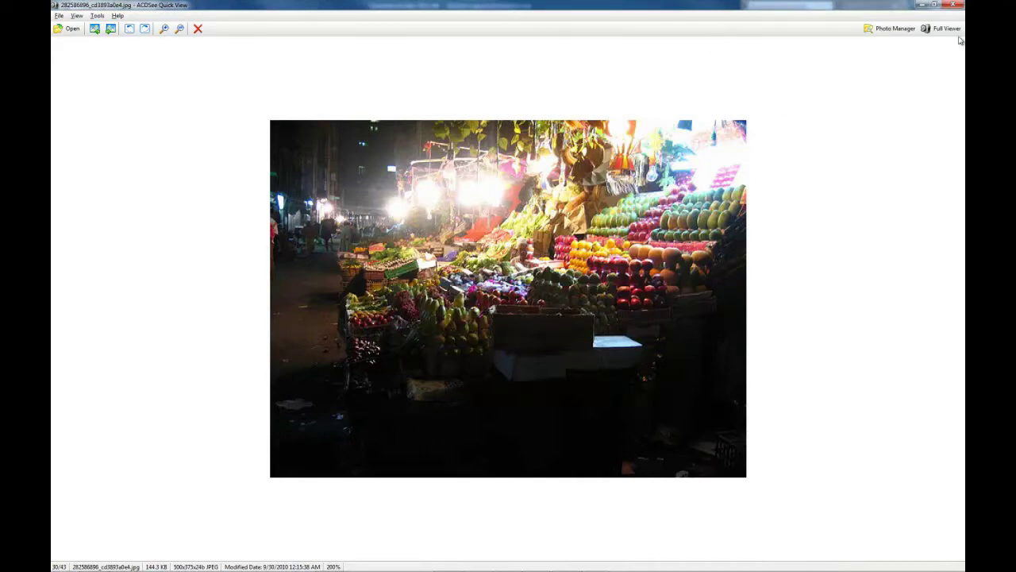
pyautogui.click(937, 6)
pyautogui.moveTo(526, 93); pyautogui.dragTo(383, 123)
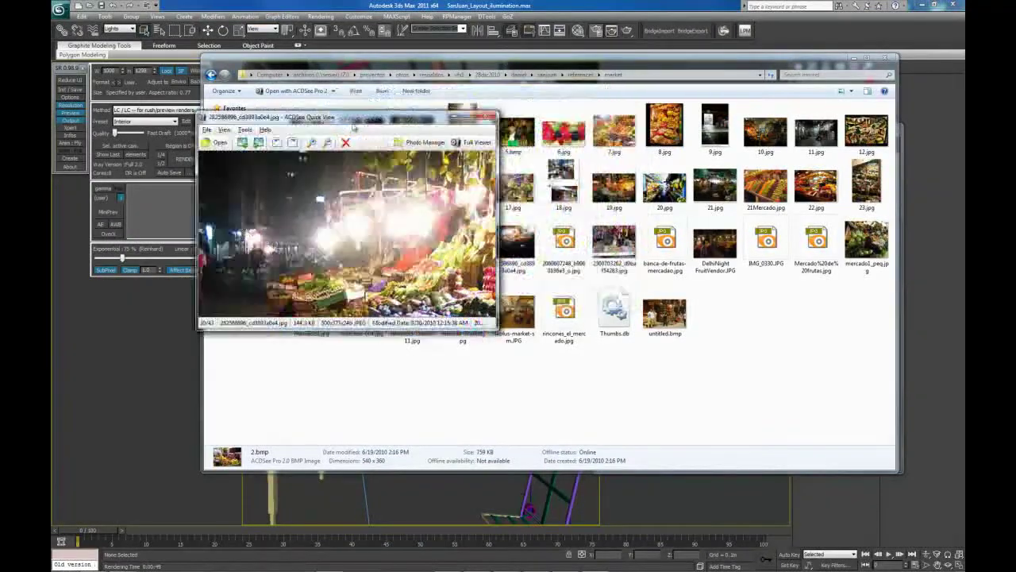
pyautogui.click(490, 116)
pyautogui.click(398, 6)
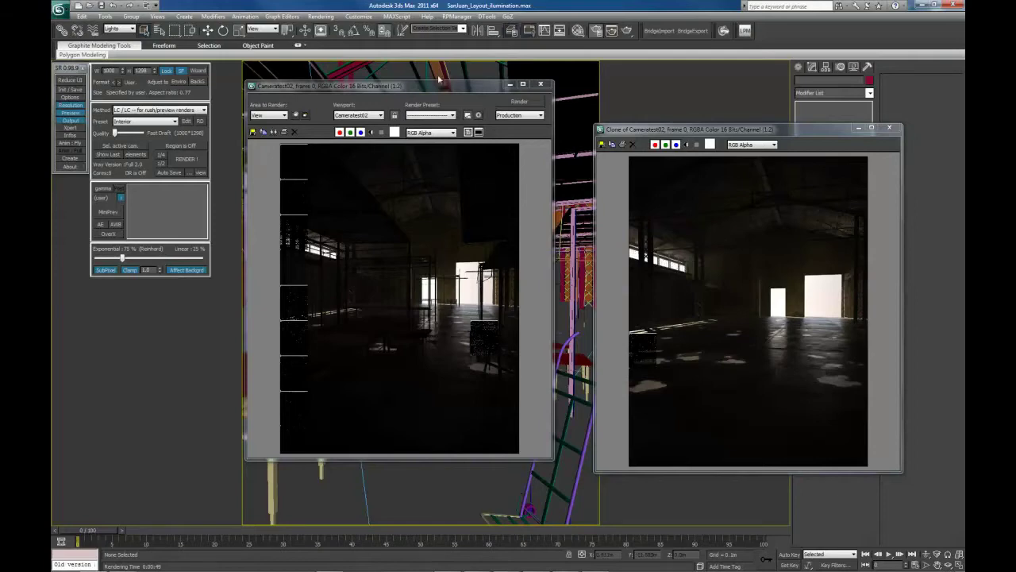
# Close both rendered frame windows and hide the market stalls in the camera view
pyautogui.moveTo(434, 81); pyautogui.dragTo(408, 100)
pyautogui.click(513, 102)
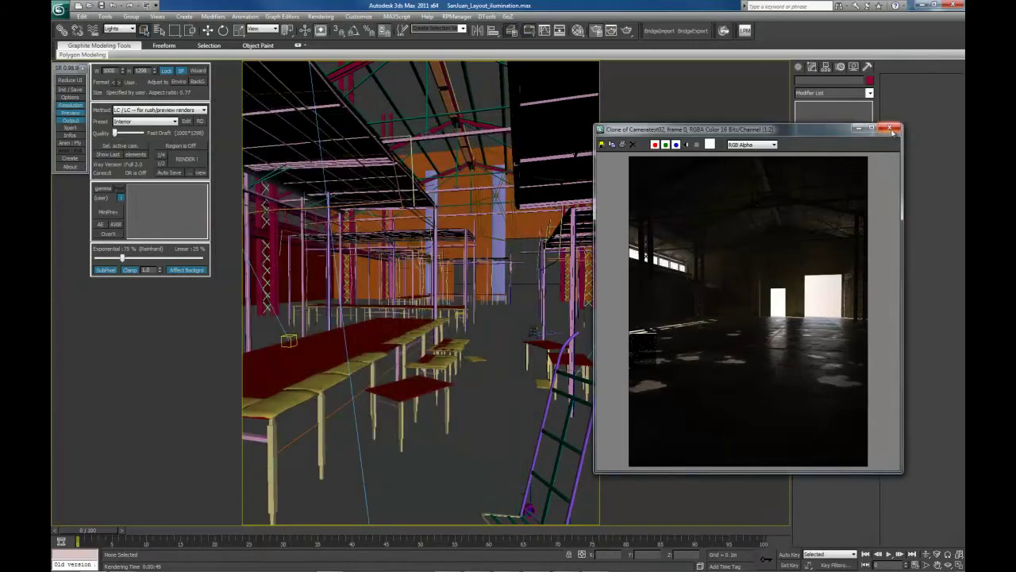
pyautogui.click(889, 128)
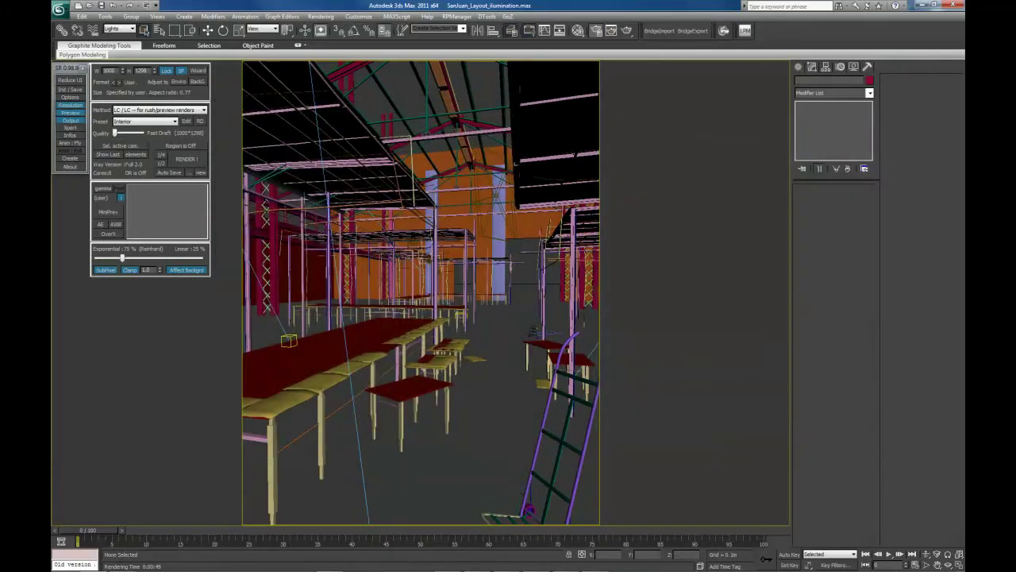
pyautogui.press('c')
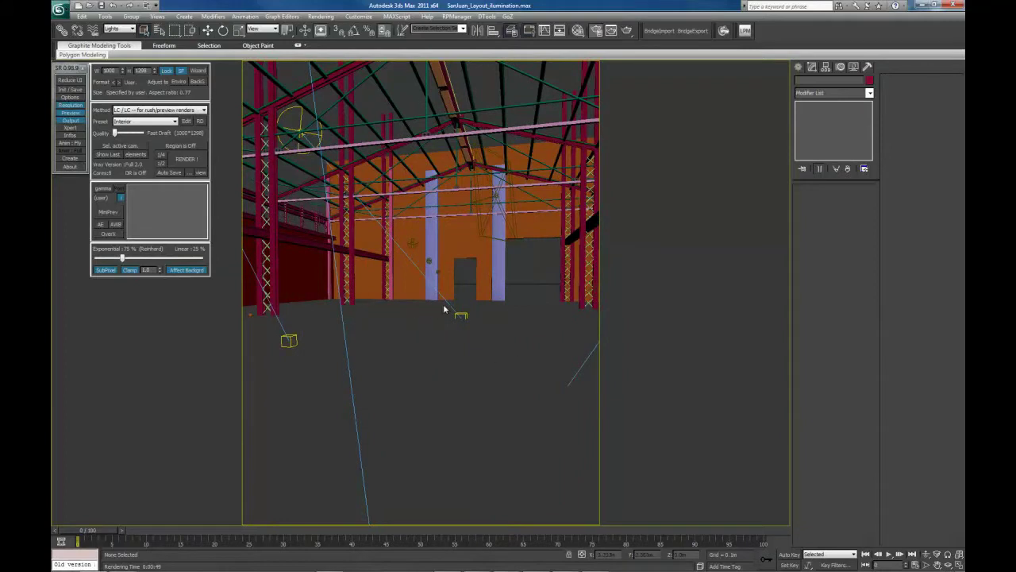
# Select the spherical VRayLight puesto1 near the back wall and review its intensity, colour, size and options
pyautogui.click(412, 243)
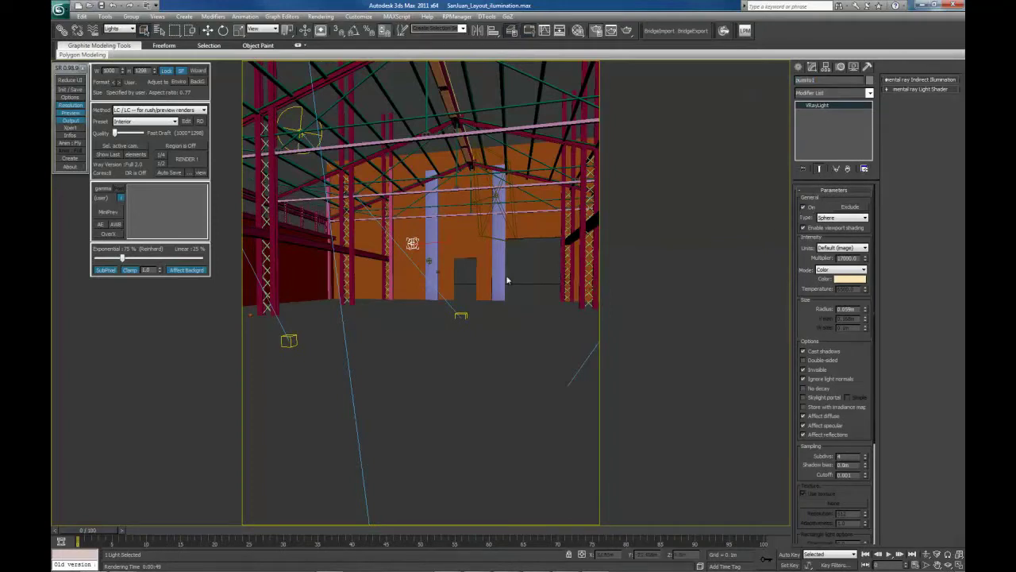
pyautogui.click(536, 276)
pyautogui.click(413, 244)
pyautogui.scroll(-1, 810, 286)
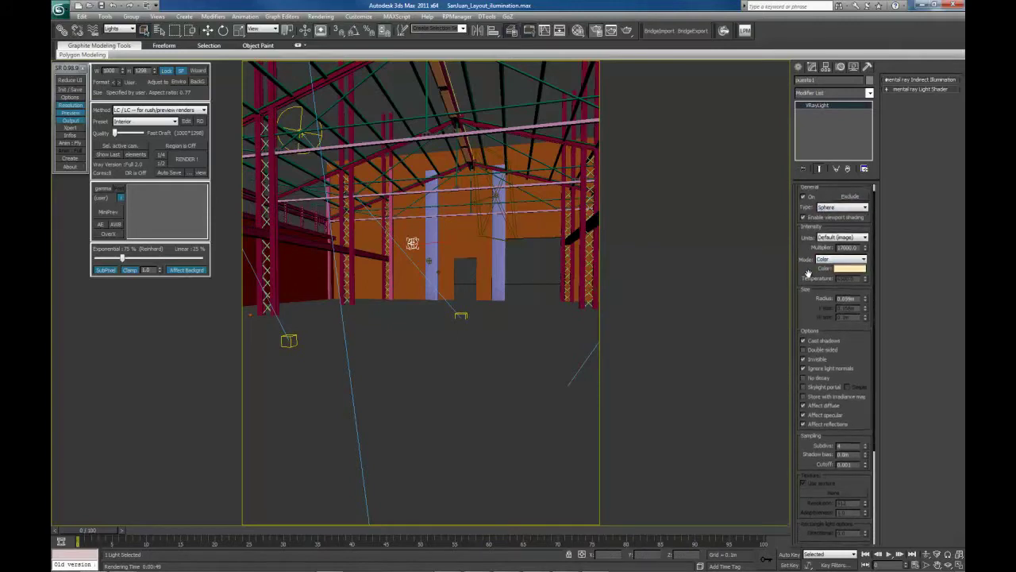
pyautogui.moveTo(860, 248); pyautogui.dragTo(826, 254)
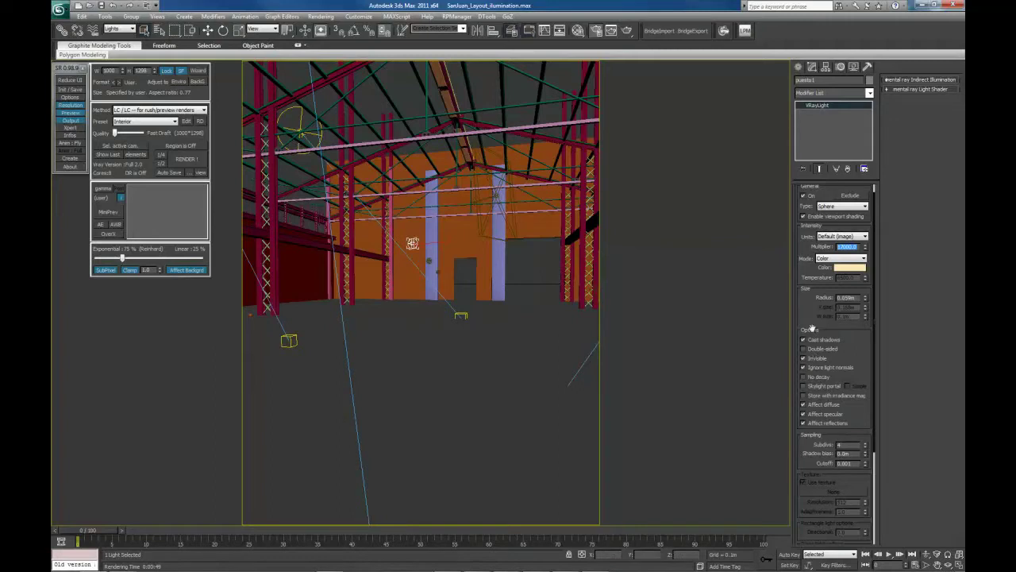
pyautogui.moveTo(809, 319); pyautogui.dragTo(810, 330)
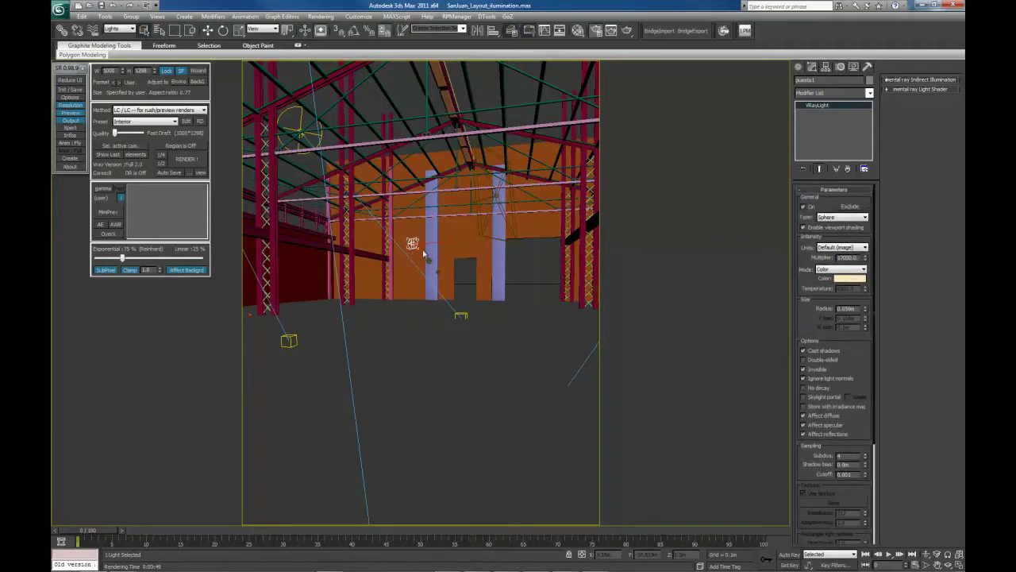
# Reselect the puesto1 light and examine the Cameratest02 test render at 1:1 around the stall tables, canopy and back wall
pyautogui.click(532, 277)
pyautogui.click(413, 244)
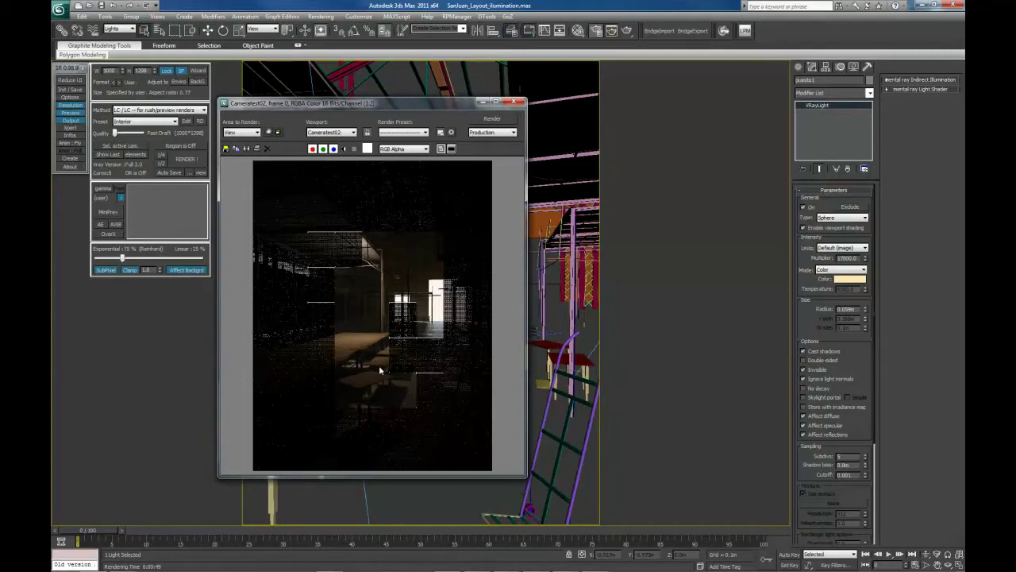
pyautogui.scroll(1, 379, 365)
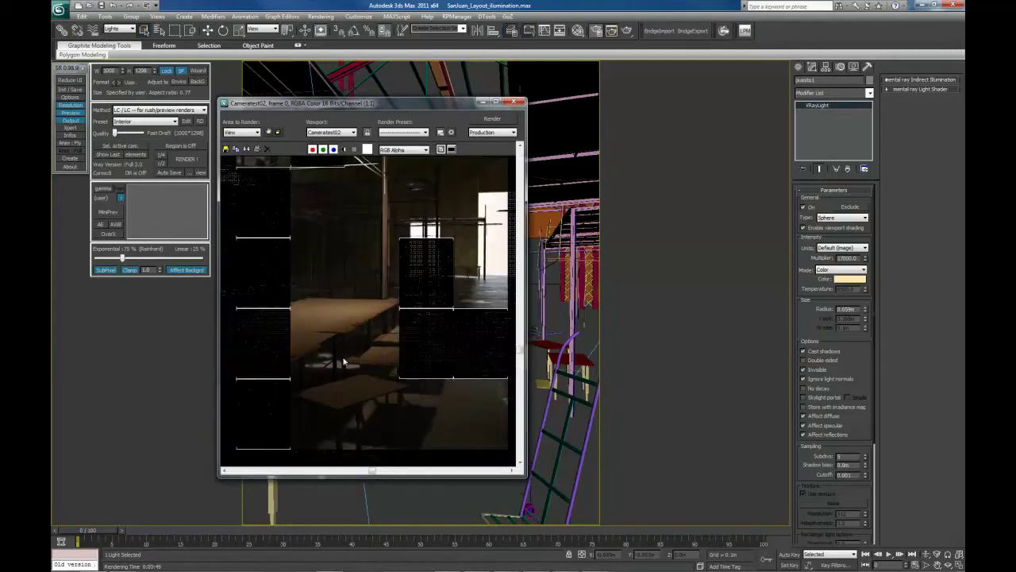
pyautogui.moveTo(324, 288); pyautogui.dragTo(342, 302, button='middle')
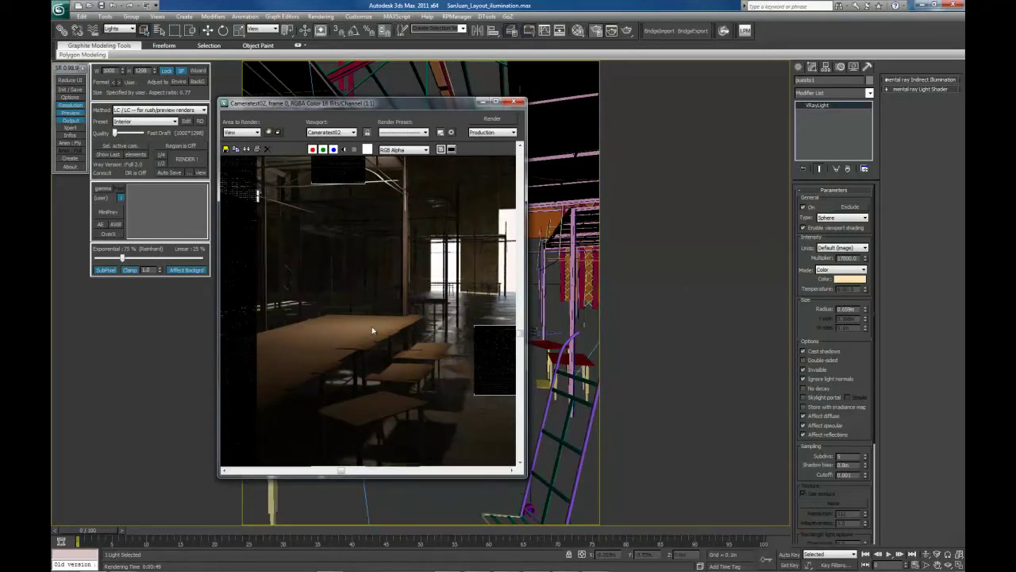
pyautogui.moveTo(337, 325); pyautogui.dragTo(371, 361, button='middle')
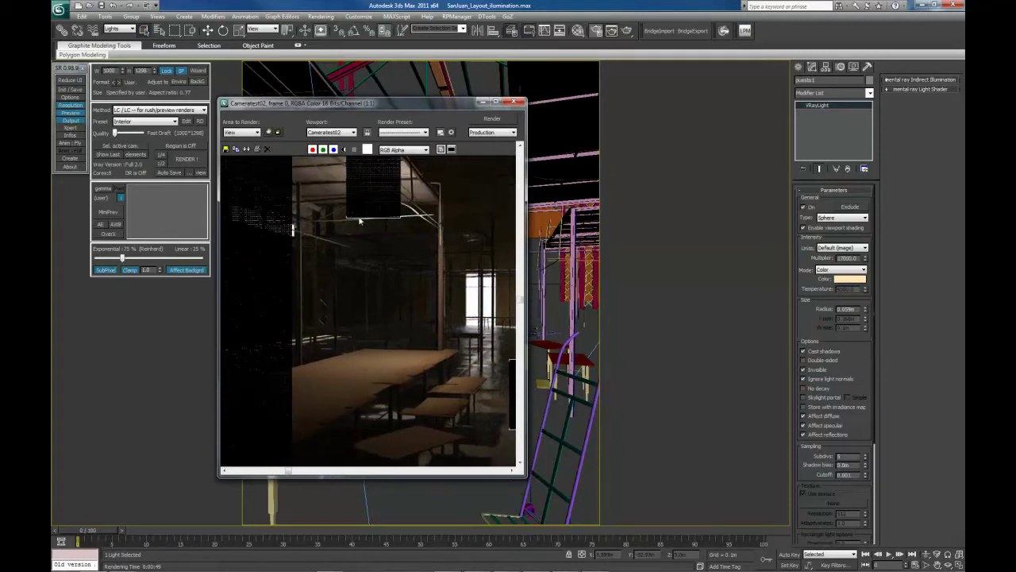
pyautogui.moveTo(428, 321); pyautogui.dragTo(405, 326, button='middle')
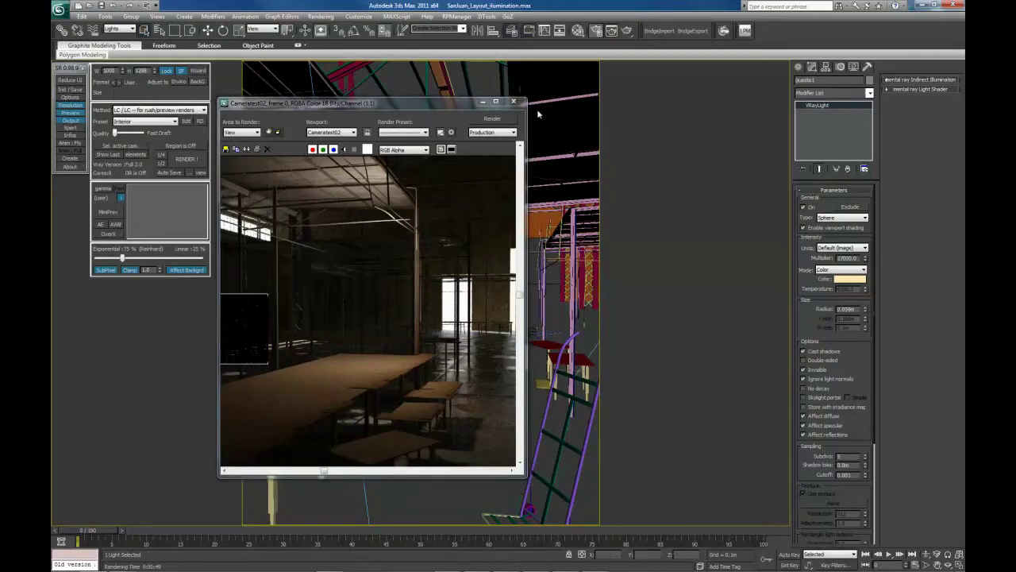
pyautogui.moveTo(413, 104); pyautogui.dragTo(463, 80)
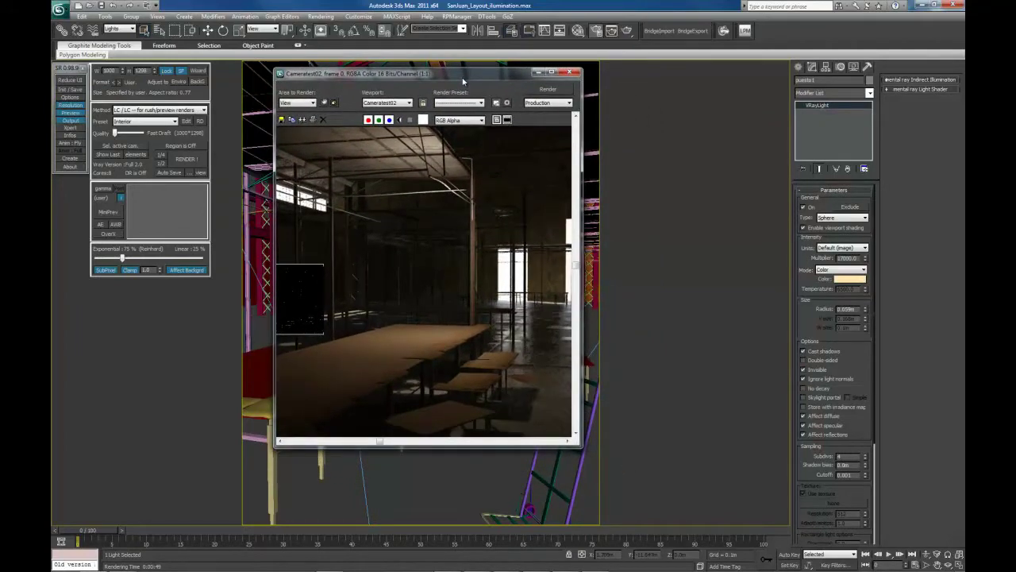
pyautogui.moveTo(464, 220); pyautogui.dragTo(450, 242, button='middle')
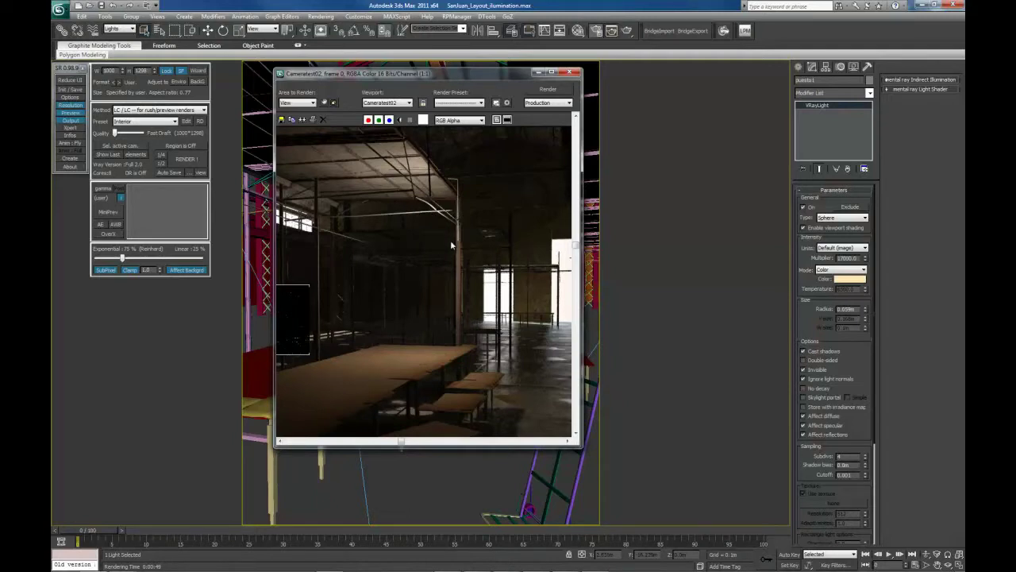
# Check the puesto1 light's multiplier against its effect on the stall canopy and tables in the render, and close the rendered frame
pyautogui.doubleClick(834, 257)
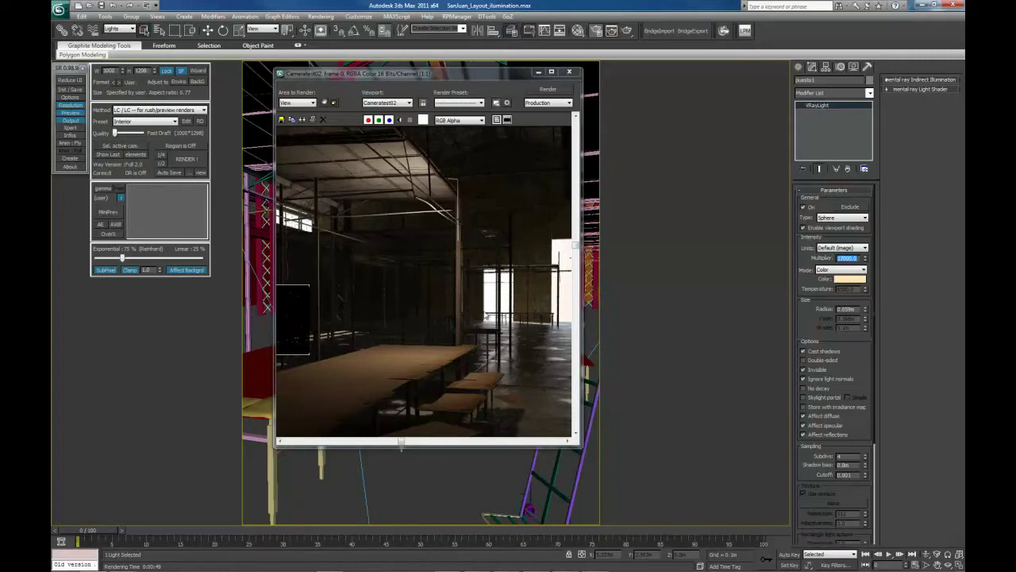
pyautogui.moveTo(512, 338); pyautogui.dragTo(481, 333, button='middle')
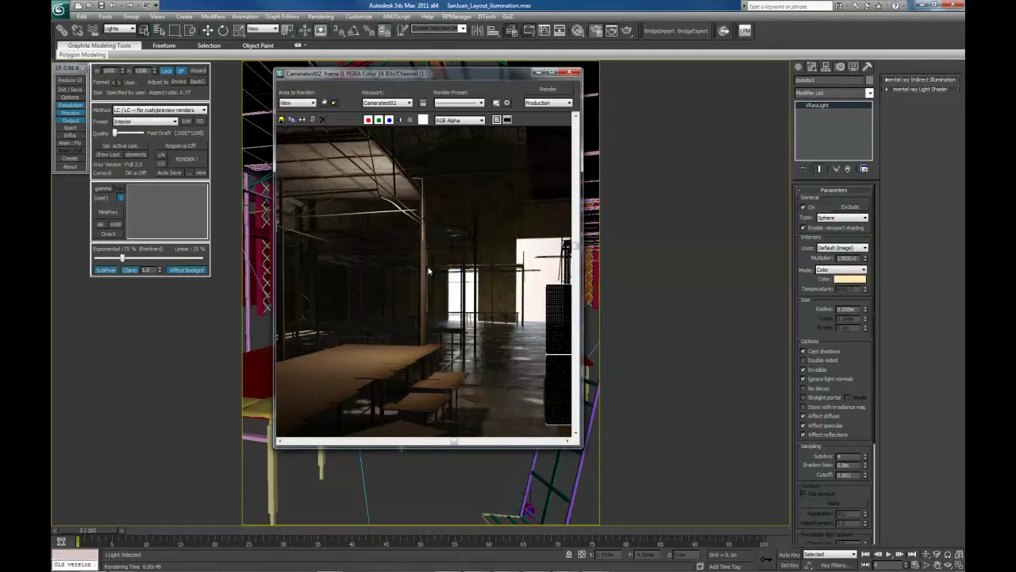
pyautogui.moveTo(424, 282); pyautogui.dragTo(445, 291, button='middle')
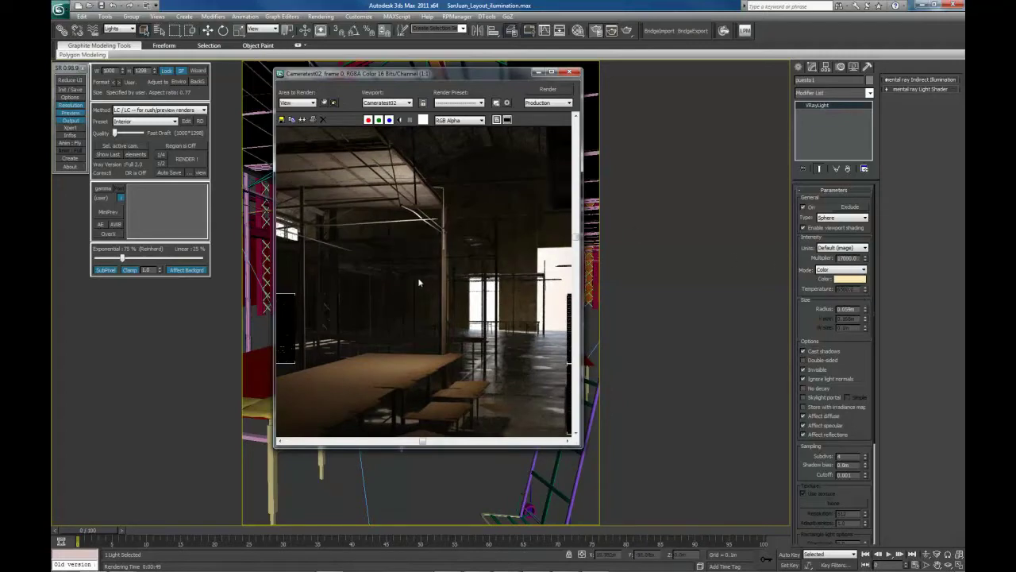
pyautogui.moveTo(418, 277); pyautogui.dragTo(444, 273, button='middle')
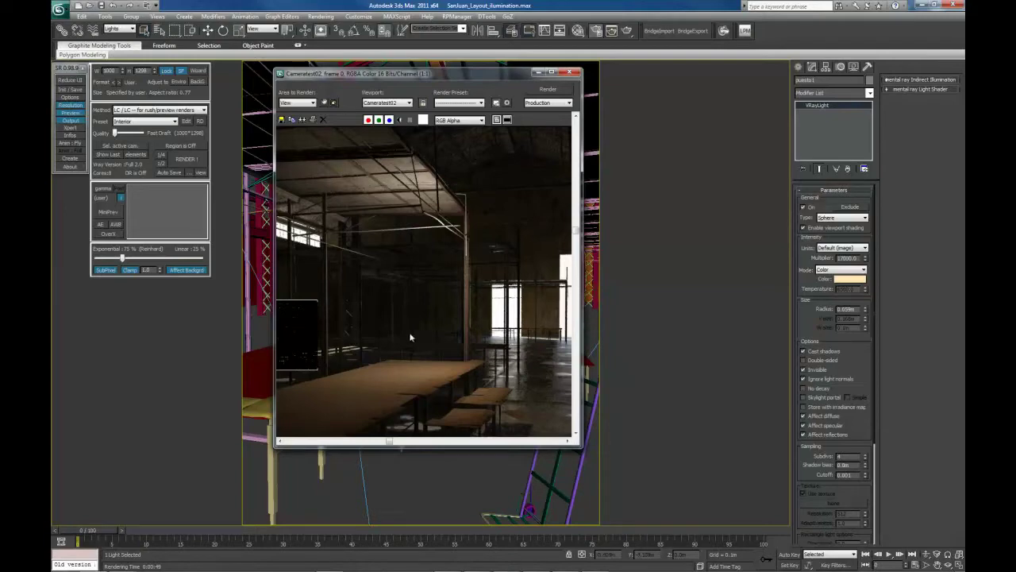
pyautogui.click(570, 72)
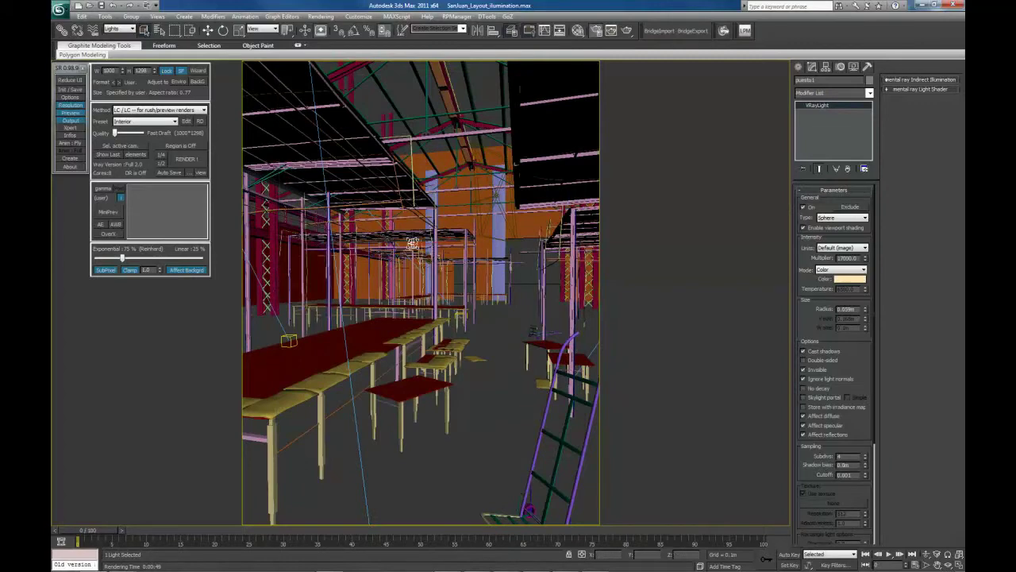
# Switch on the puesto2 and puestolejano stall lights in the V-Ray Light Lister, refresh the list and move it out of the way
pyautogui.moveTo(238, 178); pyautogui.dragTo(627, 161)
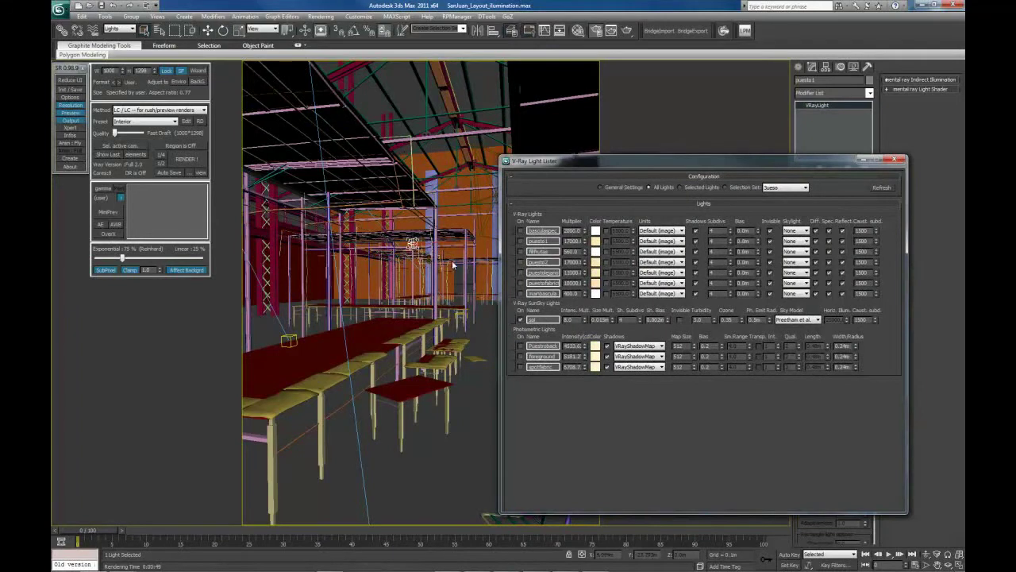
pyautogui.click(521, 262)
pyautogui.click(521, 272)
pyautogui.moveTo(622, 169)
pyautogui.mouseDown()
pyautogui.moveTo(511, 178)
pyautogui.moveTo(178, 146)
pyautogui.moveTo(645, 143)
pyautogui.mouseUp()
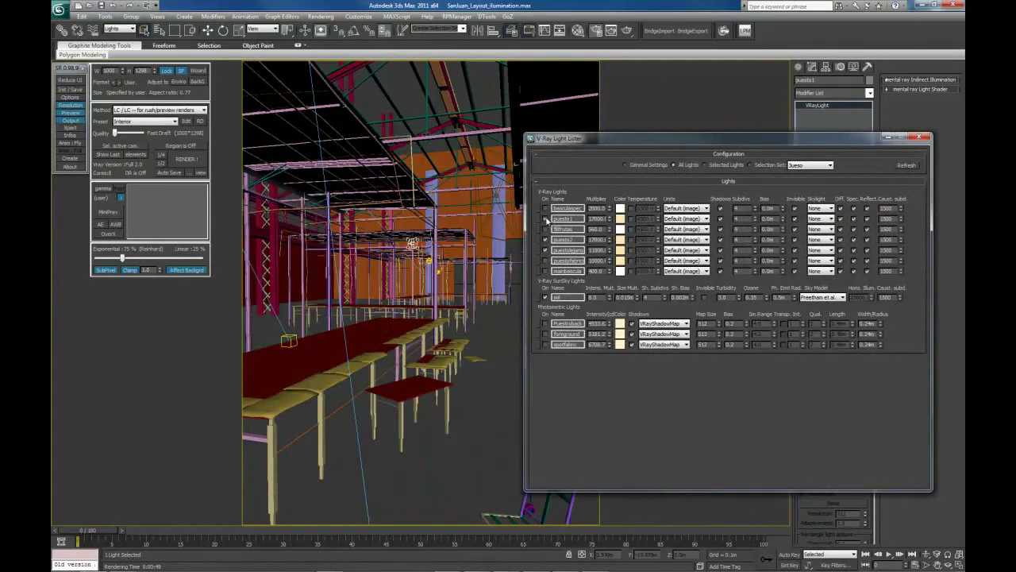
pyautogui.click(895, 168)
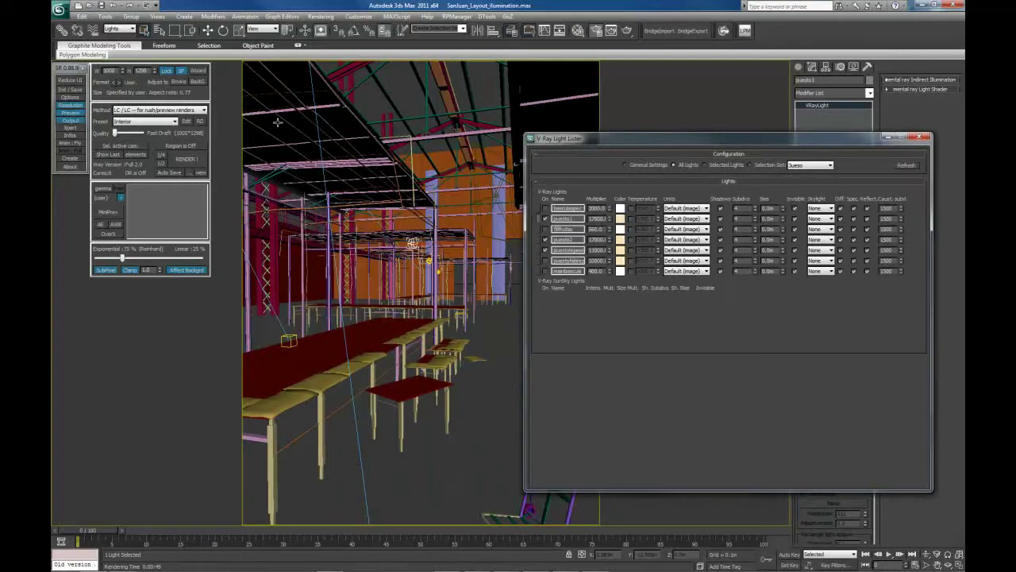
pyautogui.moveTo(698, 138); pyautogui.dragTo(52, 119)
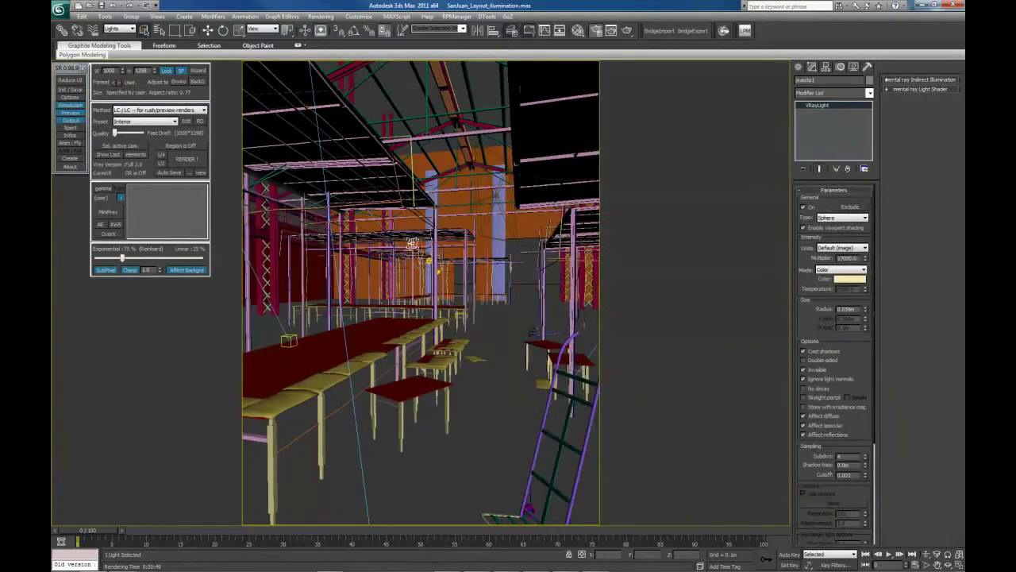
# Examine the stall layout and light placement in the maximized Perspective view and return to the maximized camera view
pyautogui.click(527, 281)
pyautogui.hotkey('alt', 'w')
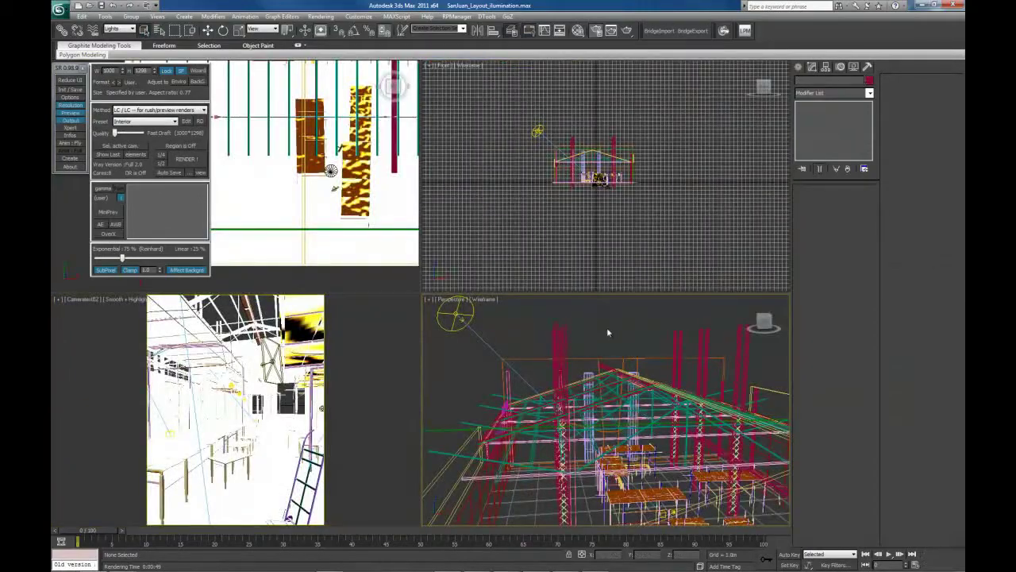
pyautogui.moveTo(607, 329); pyautogui.dragTo(479, 281, button='middle')
pyautogui.hotkey('alt', 'w')
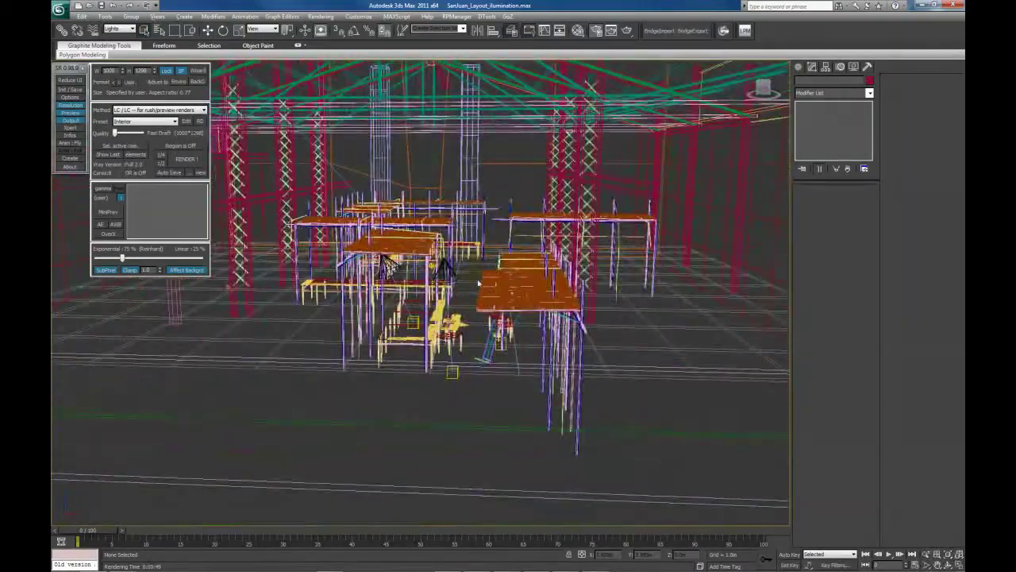
pyautogui.scroll(1, 479, 282)
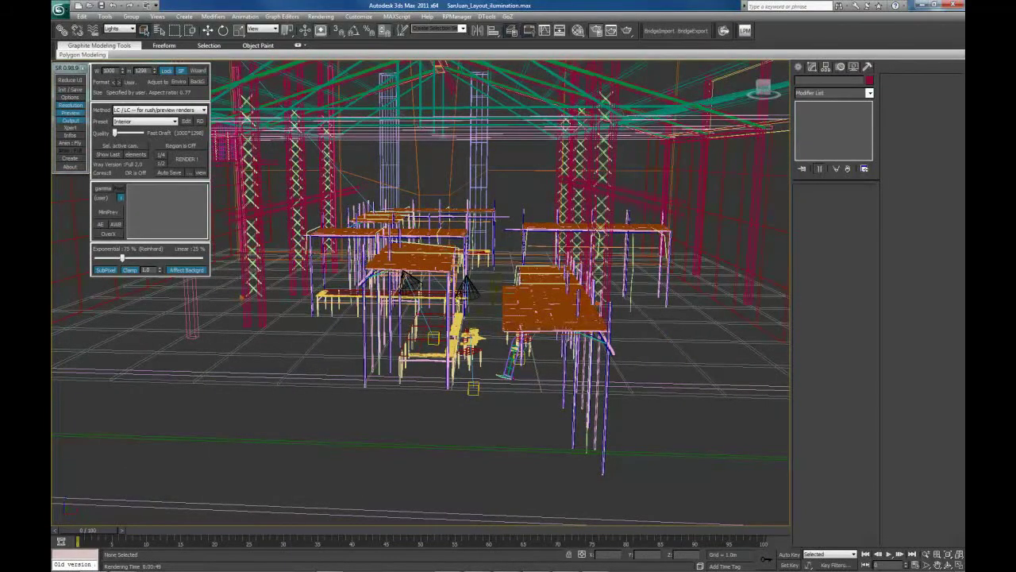
pyautogui.keyDown('alt'); pyautogui.moveTo(299, 314); pyautogui.dragTo(372, 287, button='middle'); pyautogui.keyUp('alt')
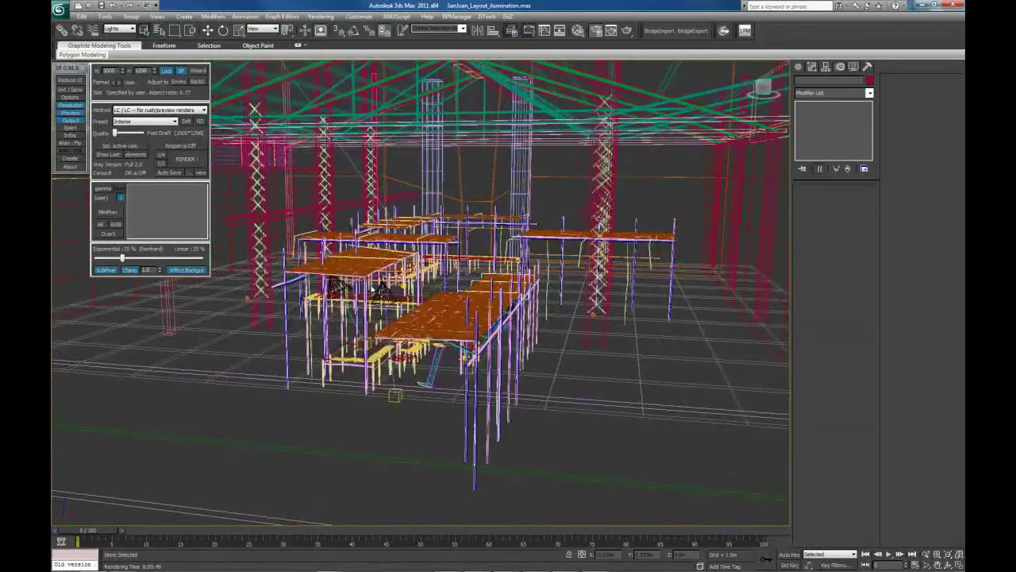
pyautogui.hotkey('alt', 'w')
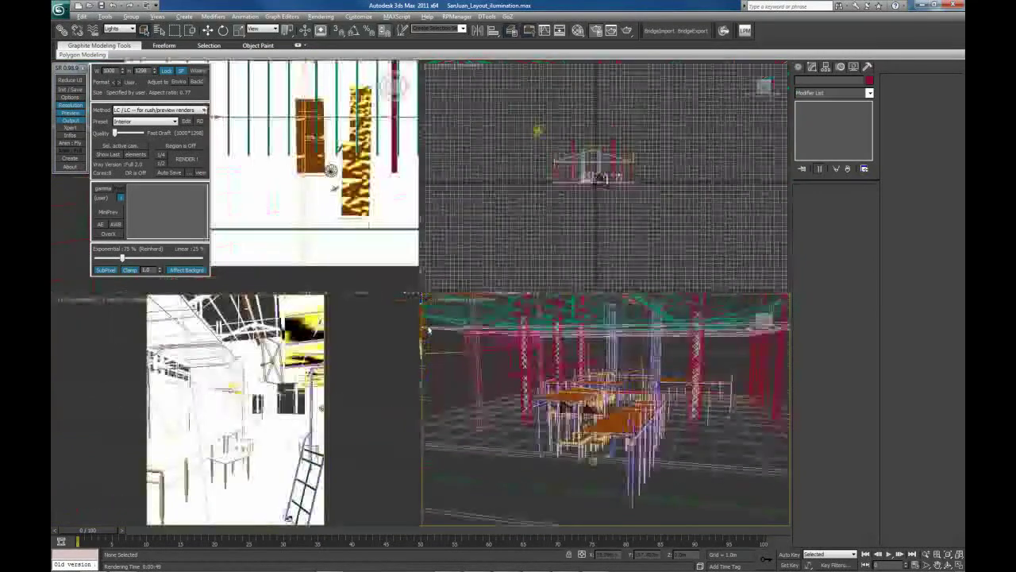
pyautogui.click(357, 344)
pyautogui.hotkey('alt', 'w')
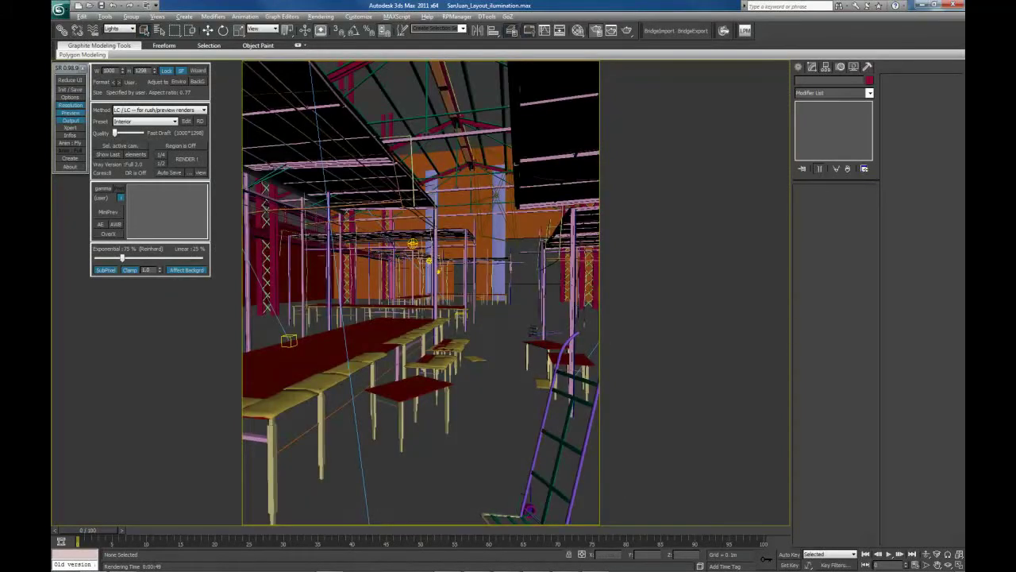
# Bring back the V-Ray Light Lister, test-render the camera view with the stall lights on, and close the rendered frame
pyautogui.moveTo(964, 137); pyautogui.dragTo(736, 133)
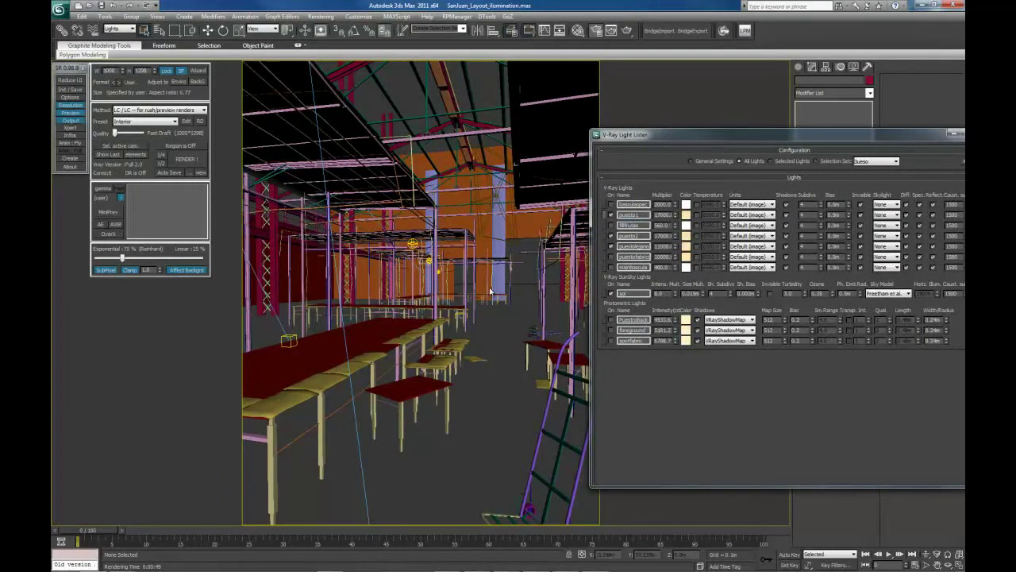
pyautogui.click(196, 160)
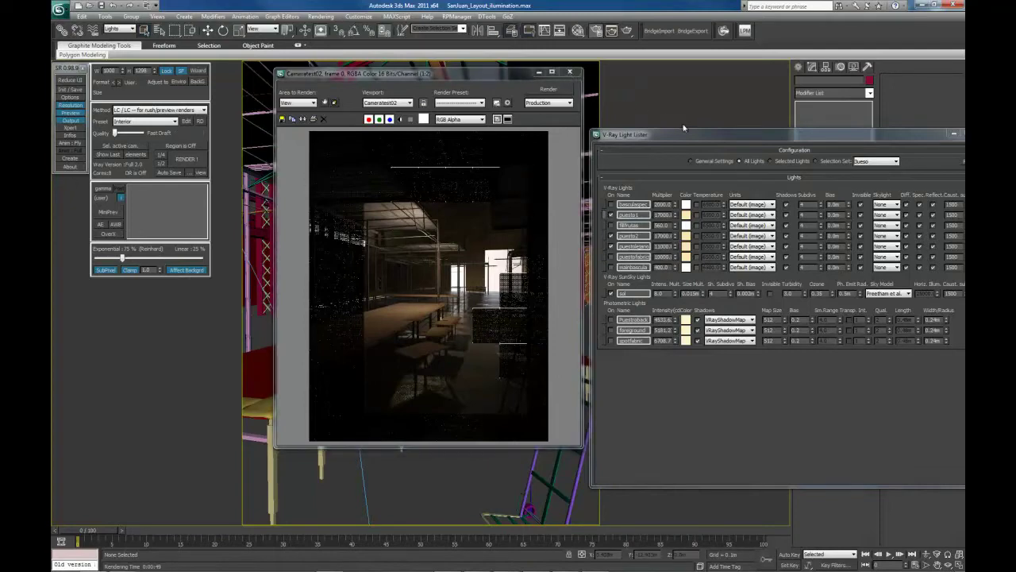
pyautogui.moveTo(682, 134); pyautogui.dragTo(631, 136)
pyautogui.click(569, 71)
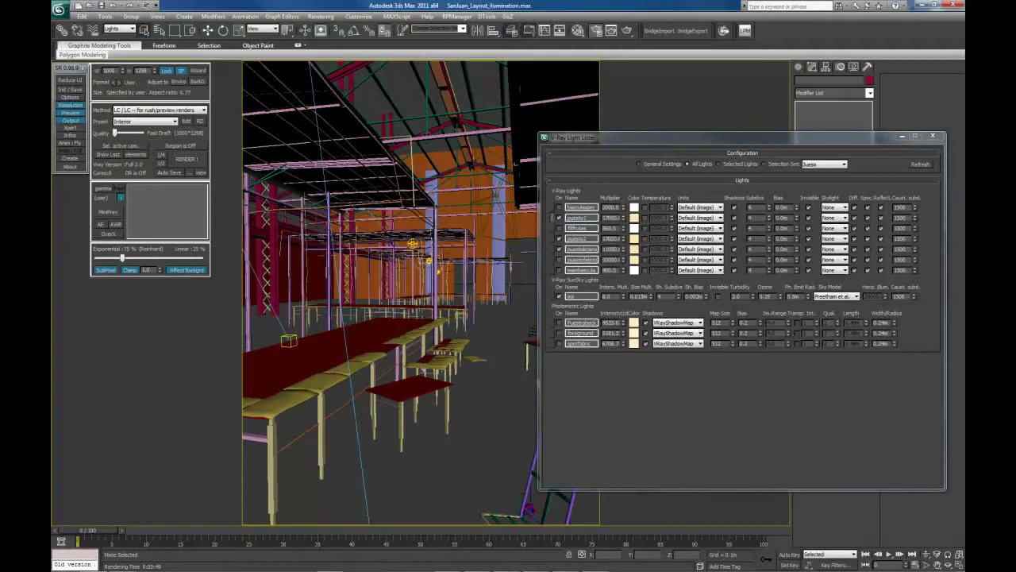
# Unhide the fruits layer in the layer list and render the camera view with the fruit on the stalls
pyautogui.moveTo(181, 132); pyautogui.dragTo(693, 119)
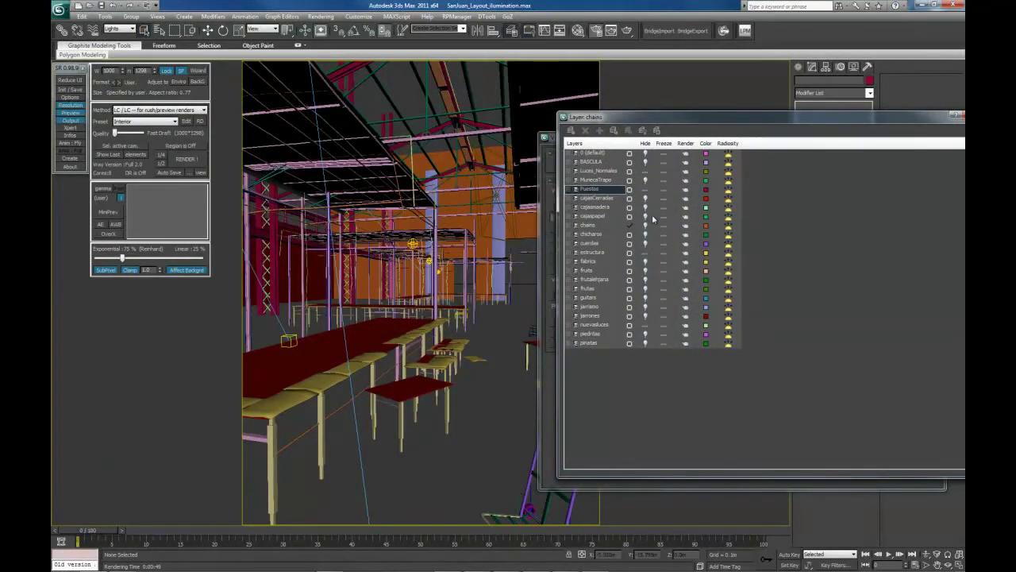
pyautogui.click(646, 272)
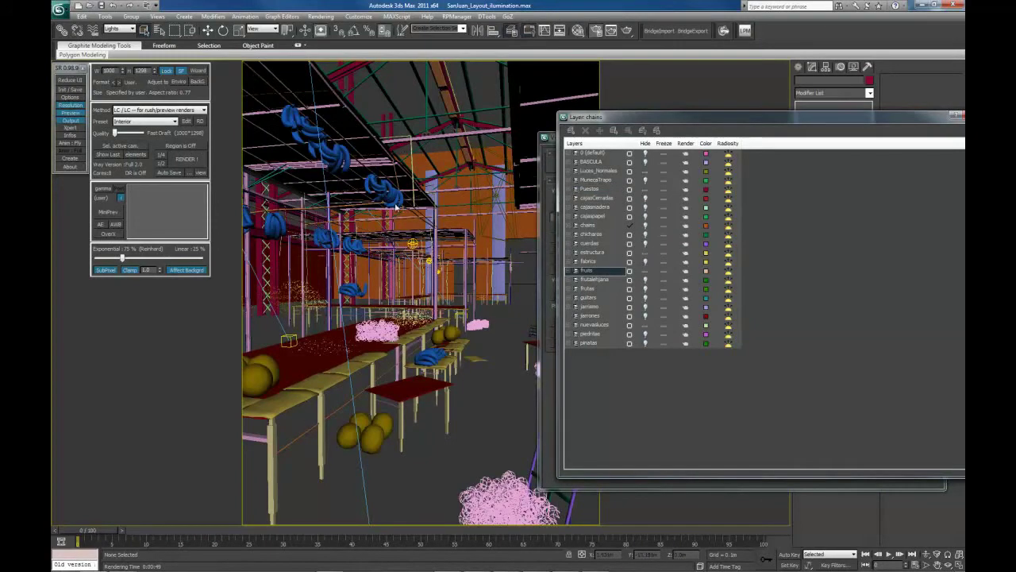
pyautogui.moveTo(793, 120); pyautogui.dragTo(1, 137)
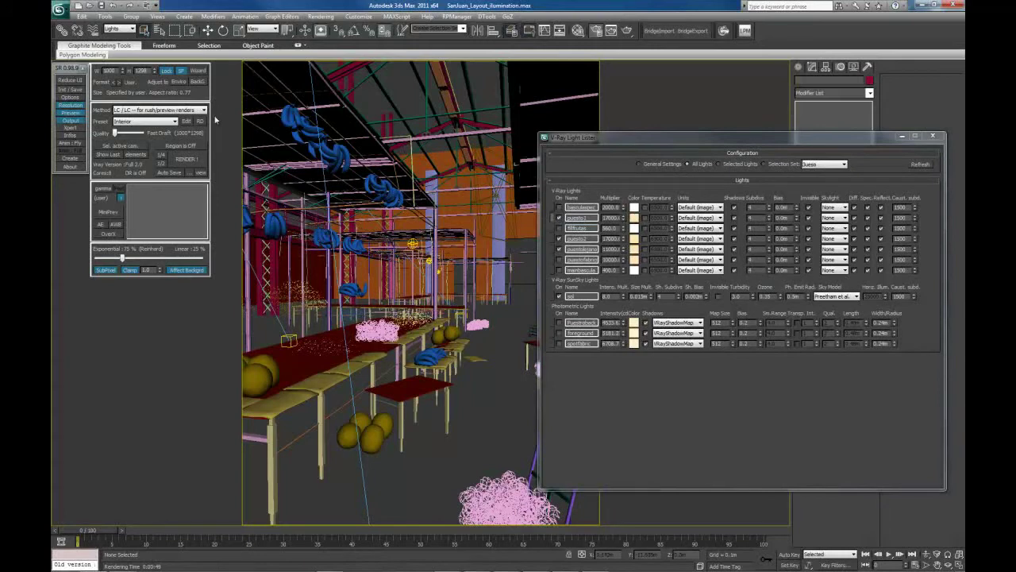
pyautogui.click(193, 160)
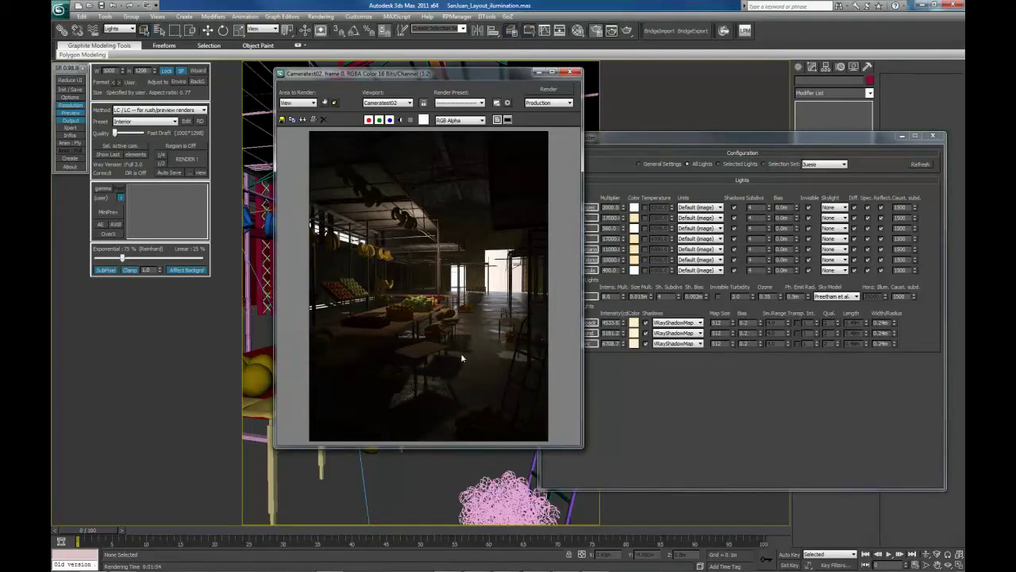
# Examine the new render at 1:1 around the fruit tables, hanging bananas, stall canopies and bright openings
pyautogui.scroll(1, 460, 353)
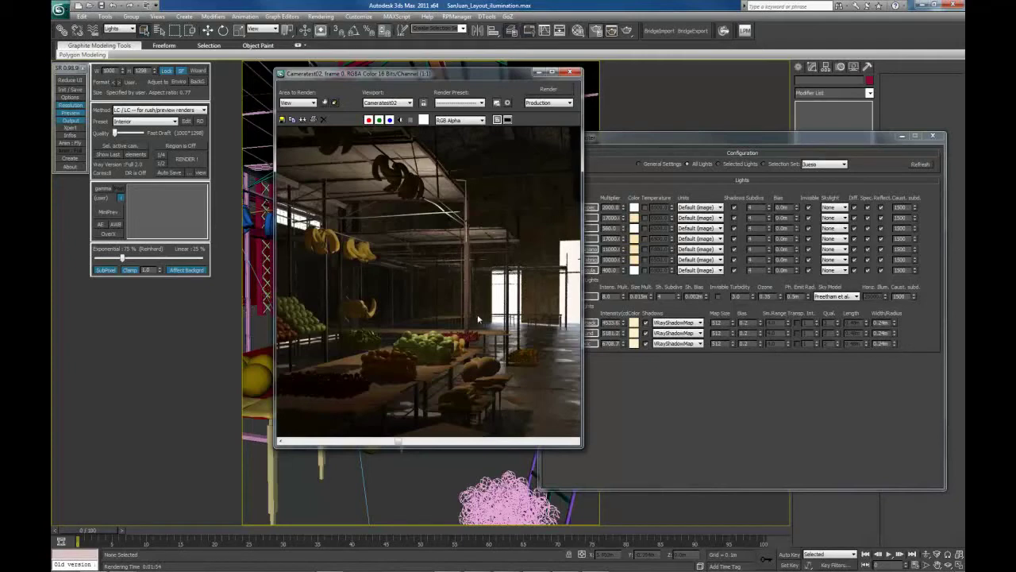
pyautogui.moveTo(487, 290); pyautogui.dragTo(435, 282, button='middle')
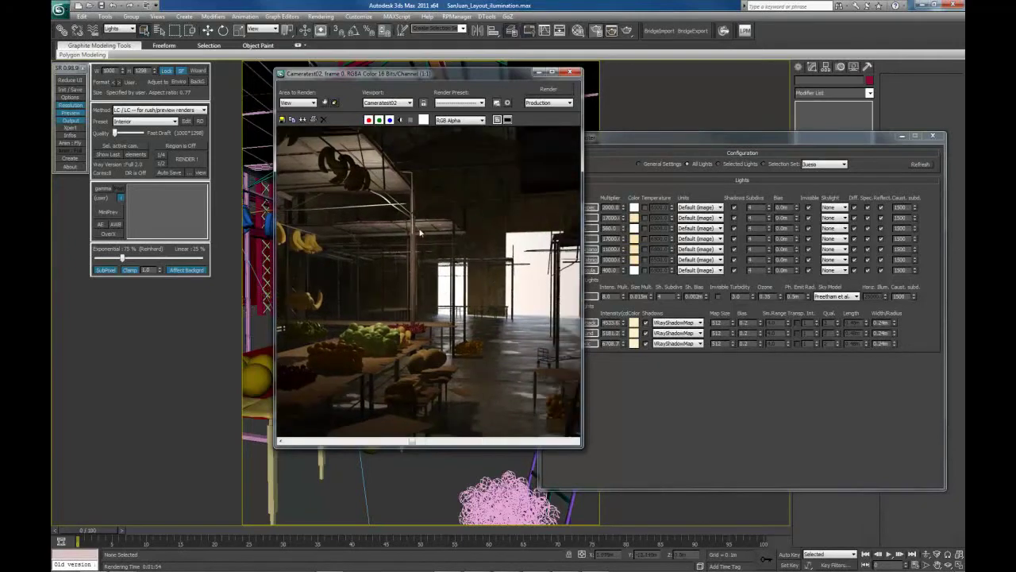
pyautogui.moveTo(420, 233); pyautogui.dragTo(468, 299, button='middle')
pyautogui.moveTo(389, 275); pyautogui.dragTo(400, 260, button='middle')
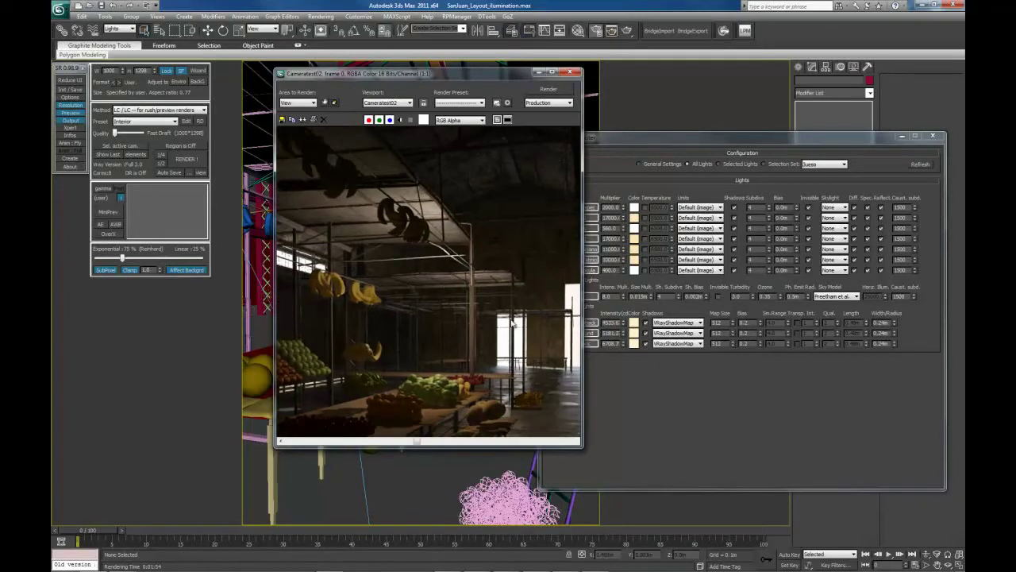
pyautogui.moveTo(512, 322)
pyautogui.mouseDown(button='middle')
pyautogui.moveTo(490, 287)
pyautogui.moveTo(521, 319)
pyautogui.mouseUp(button='middle')
pyautogui.moveTo(433, 279); pyautogui.dragTo(458, 302, button='middle')
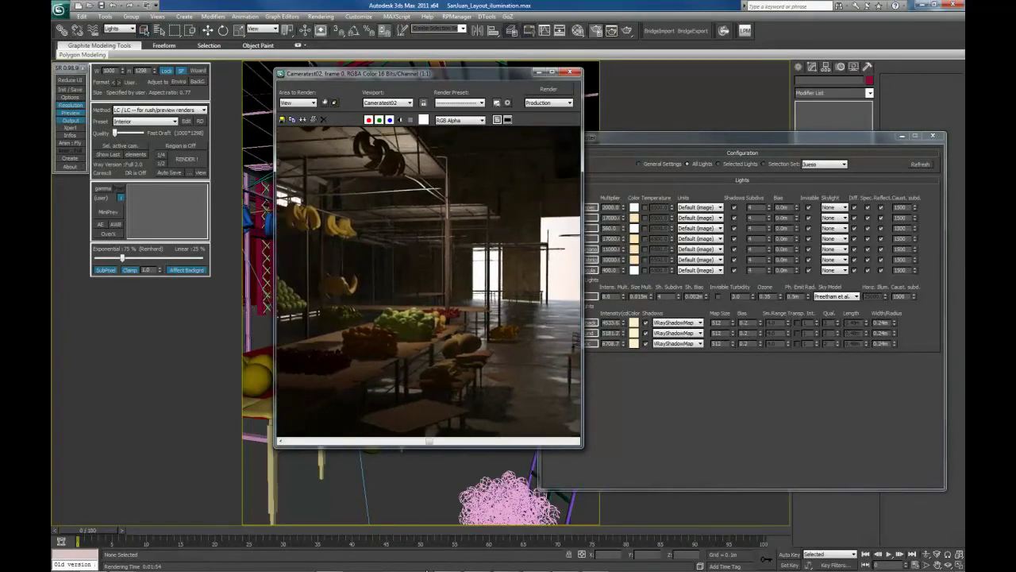
# Open the reference photo DelhiNight FruitVendor.JPG from the market references folder and enlarge it to view the stall lighting
pyautogui.moveTo(429, 568)
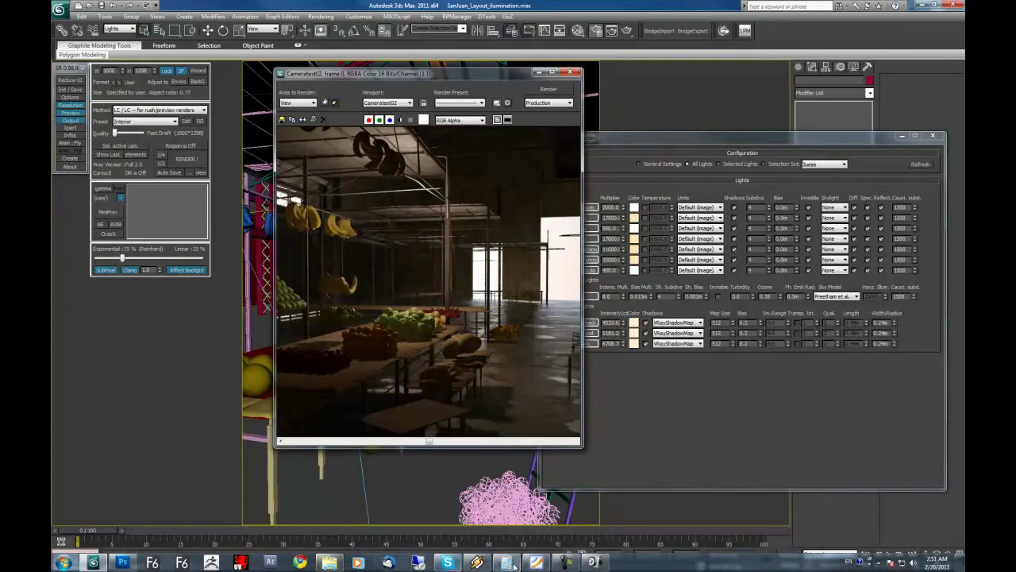
pyautogui.moveTo(537, 562)
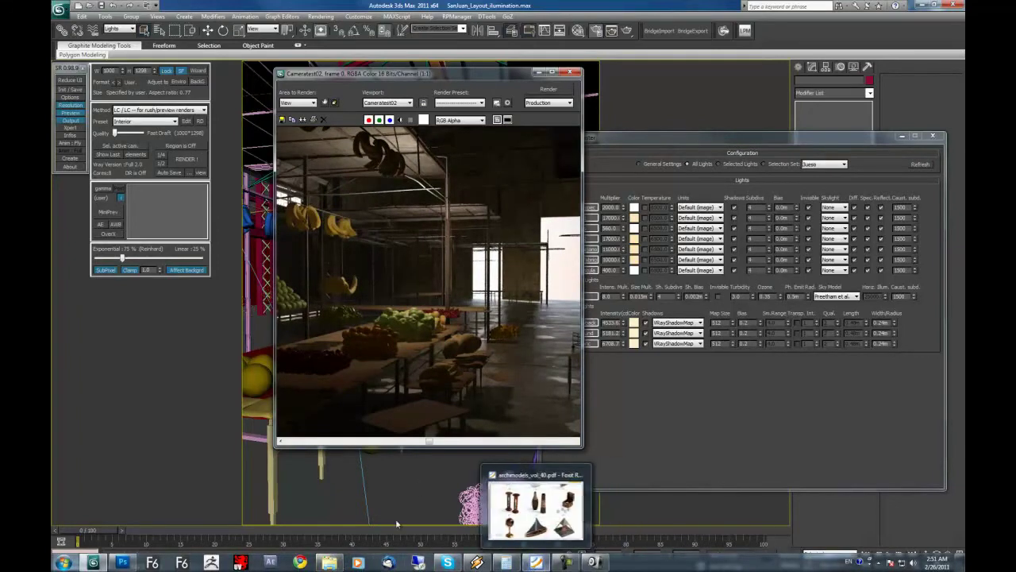
pyautogui.click(328, 562)
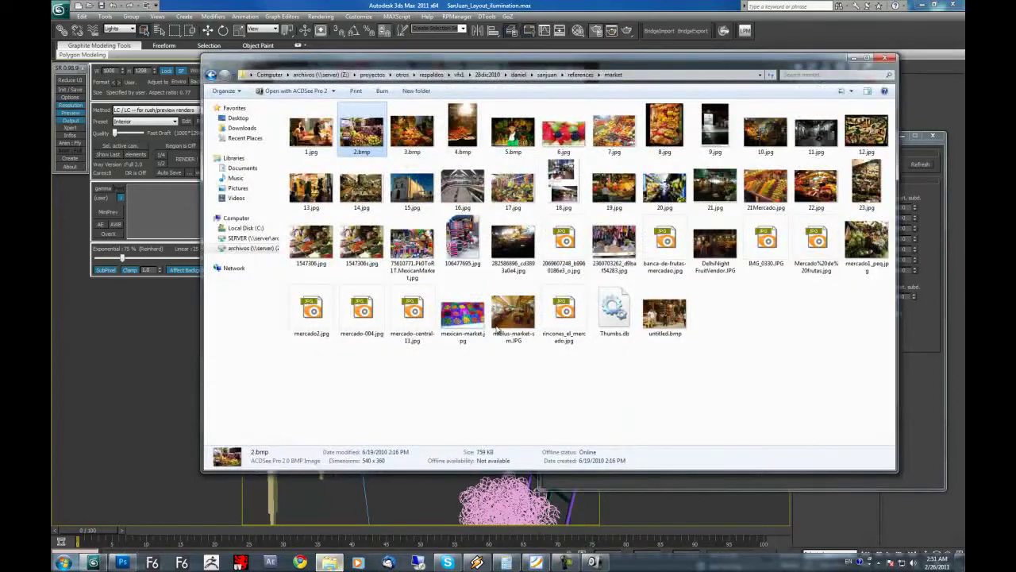
pyautogui.click(419, 142)
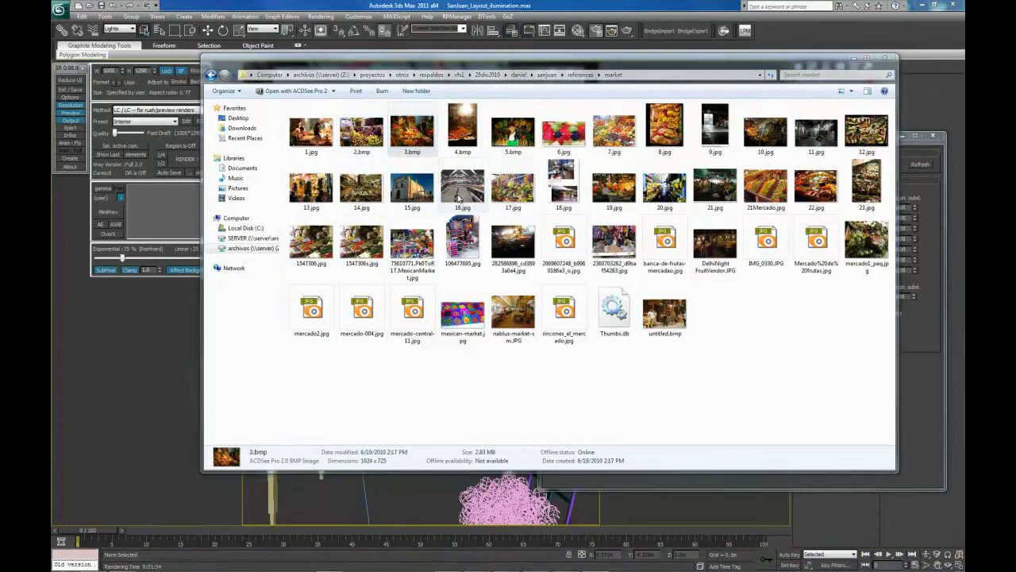
pyautogui.moveTo(516, 150); pyautogui.dragTo(708, 166)
pyautogui.click(767, 166)
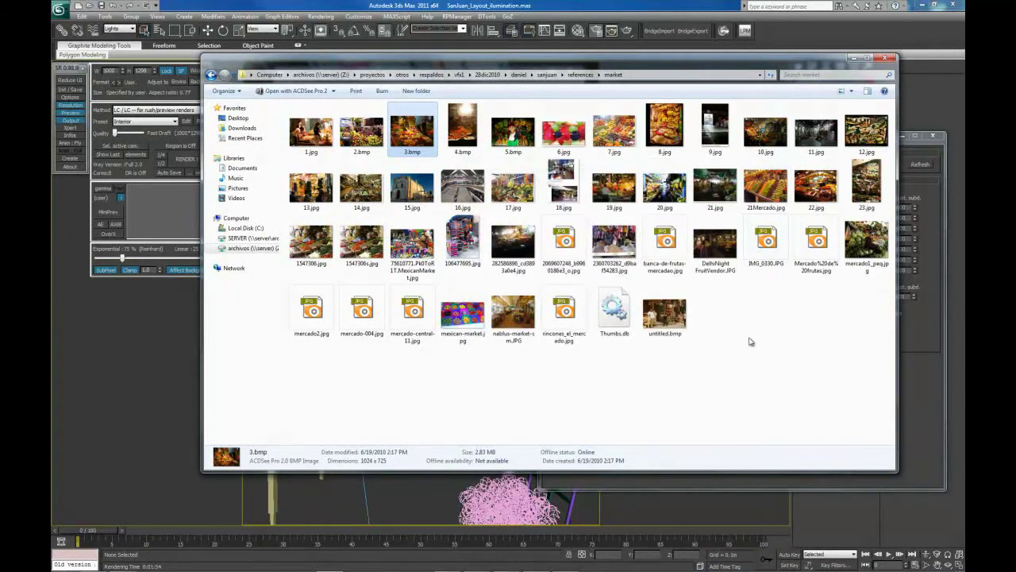
pyautogui.doubleClick(695, 274)
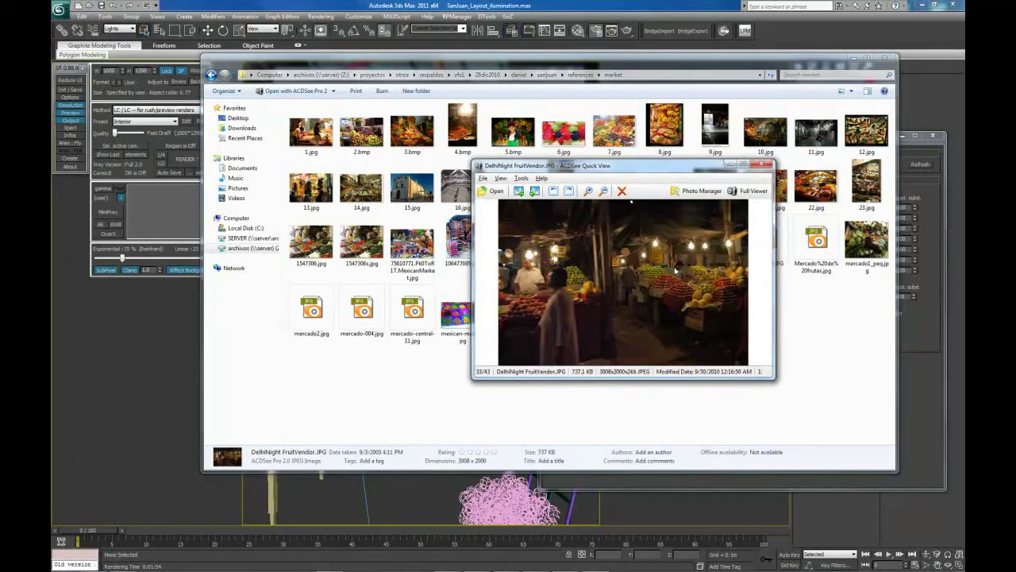
pyautogui.scroll(2, 642, 297)
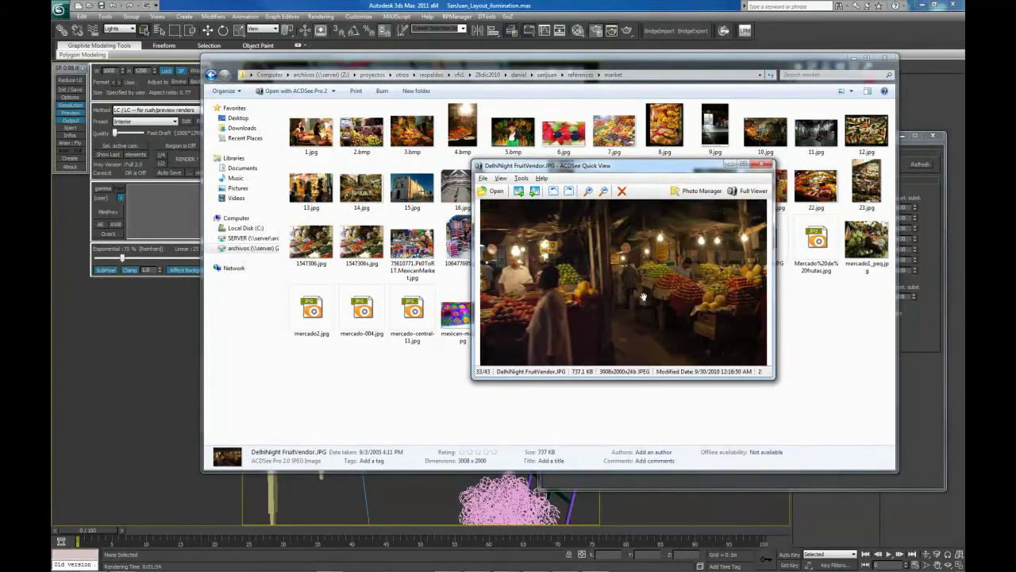
# Compare the night fruit vendor photo with the rendered market view, and move the photo out of the way
pyautogui.click(854, 57)
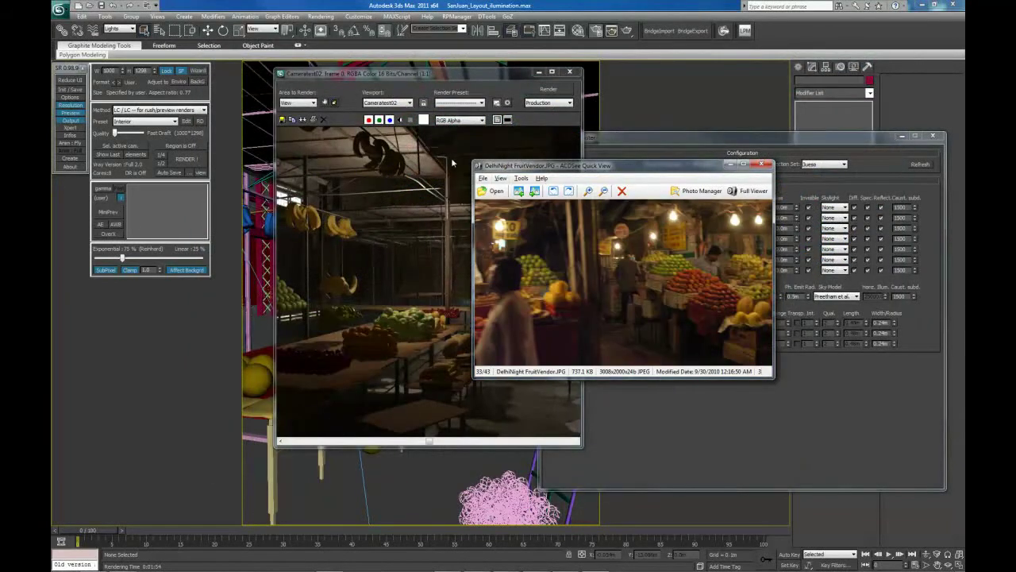
pyautogui.moveTo(532, 167); pyautogui.dragTo(179, 87)
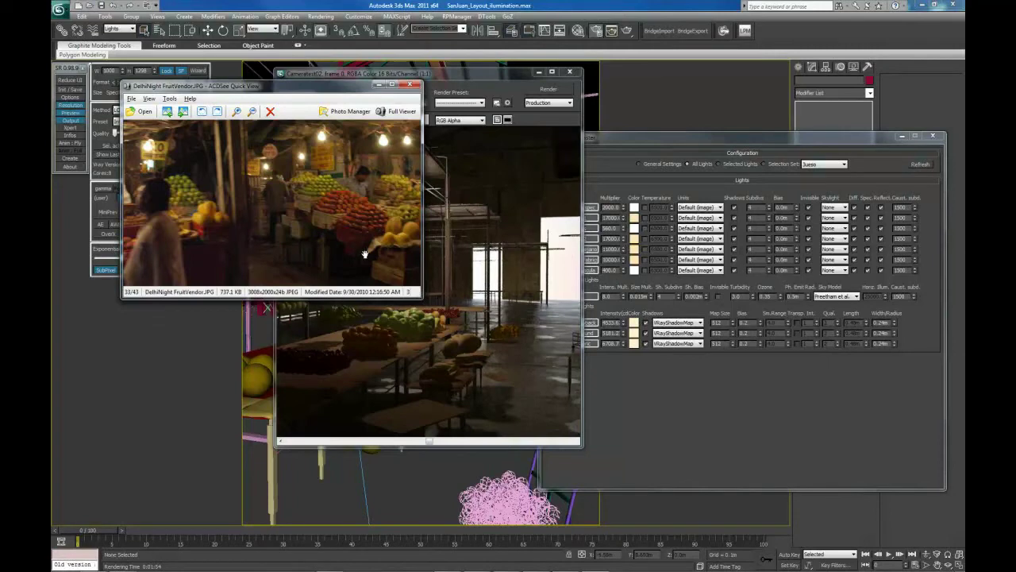
pyautogui.moveTo(348, 85); pyautogui.dragTo(321, 64)
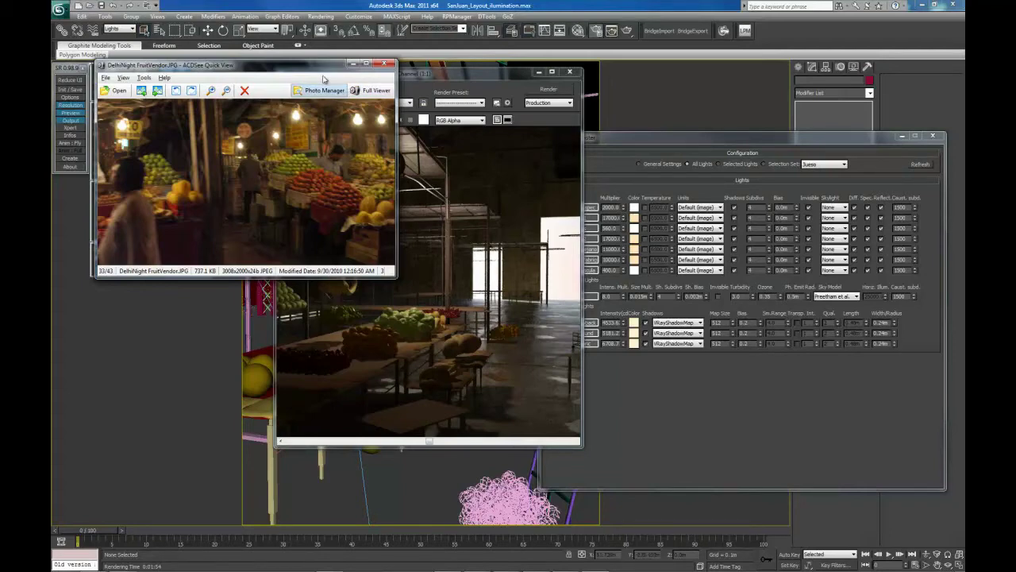
pyautogui.moveTo(321, 67); pyautogui.dragTo(53, 99)
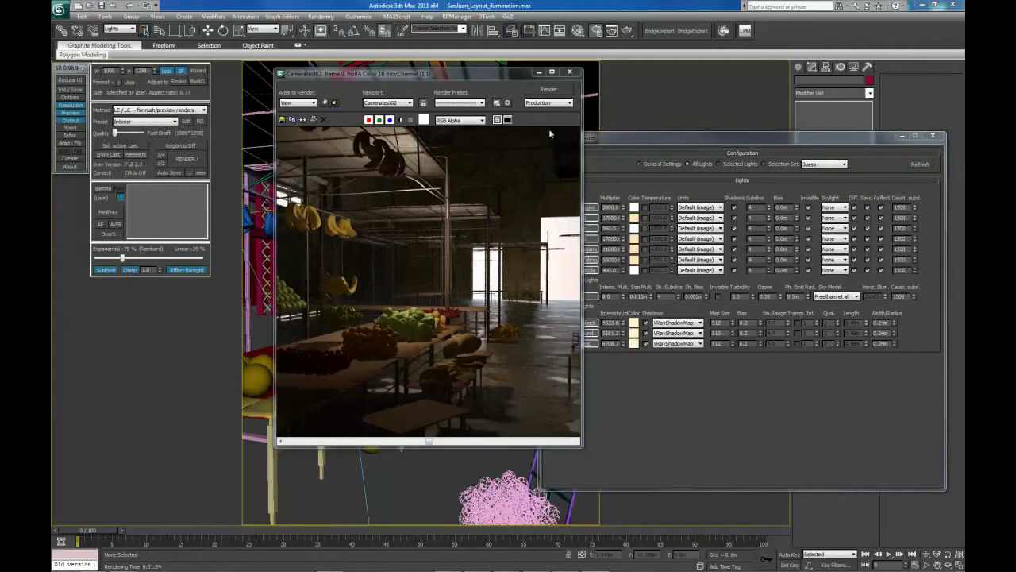
# Examine the render as a whole and up close around the fruit piles and tables, and close the rendered frame
pyautogui.moveTo(509, 77); pyautogui.dragTo(618, 78)
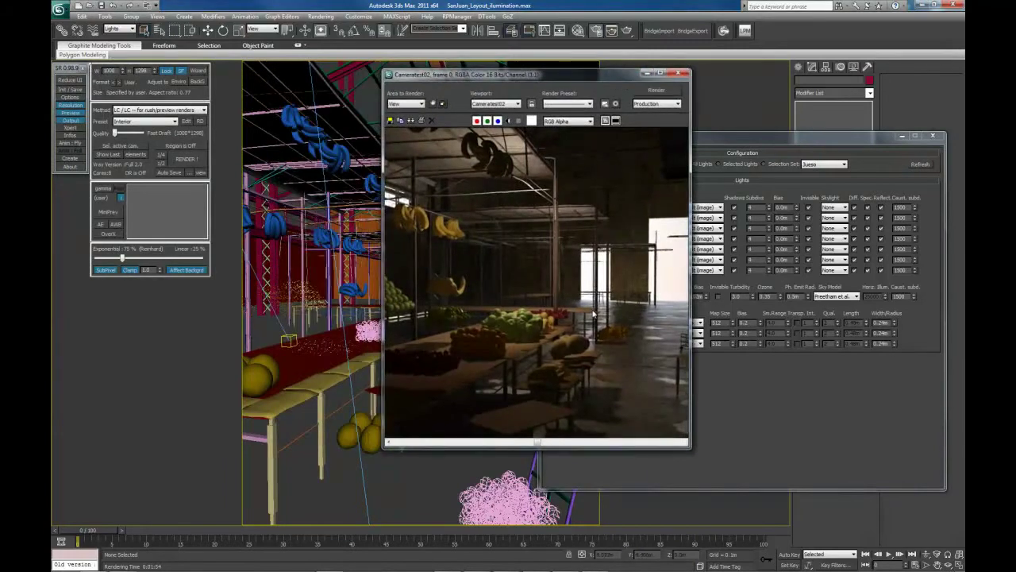
pyautogui.scroll(-1, 517, 266)
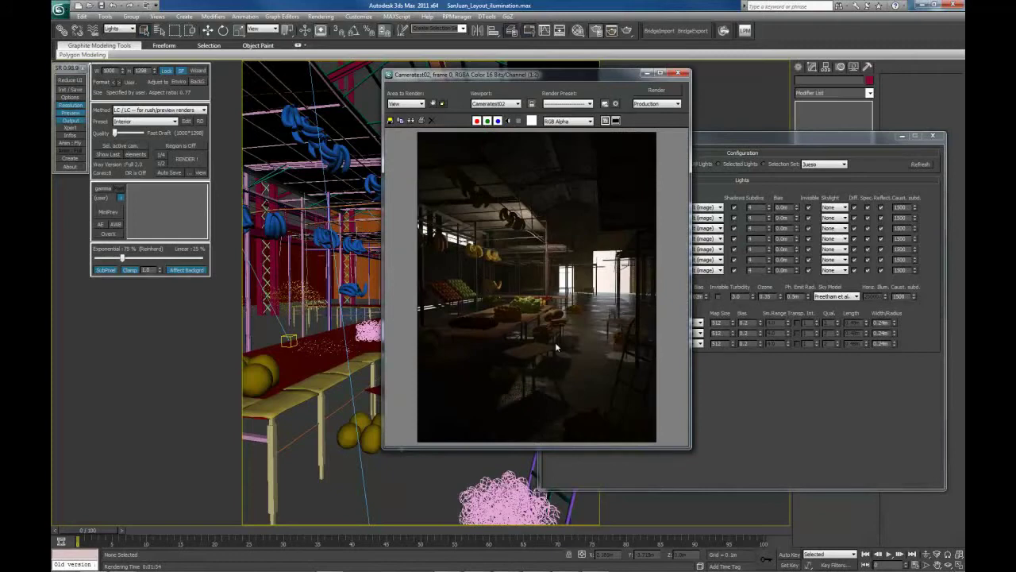
pyautogui.scroll(1, 555, 347)
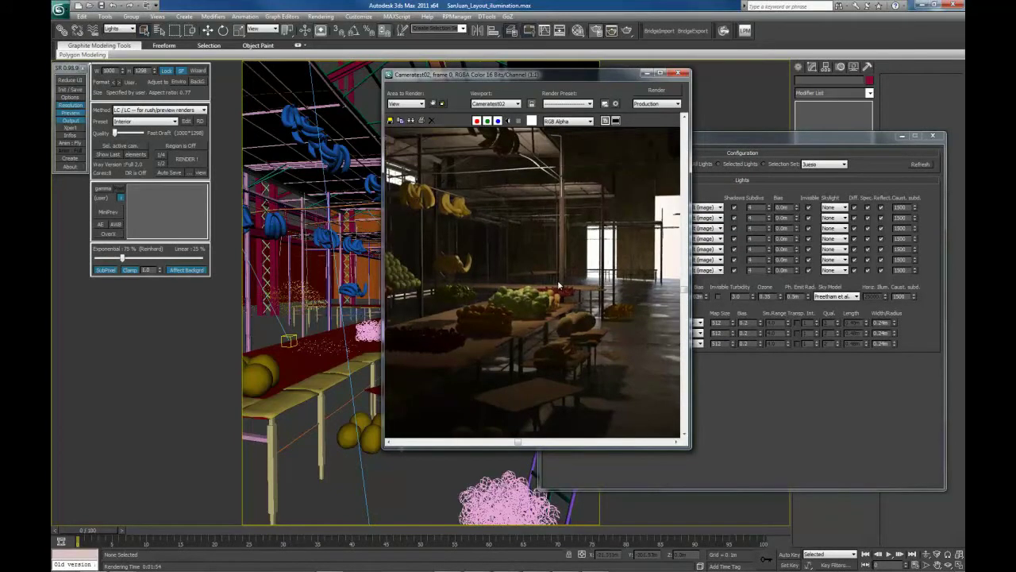
pyautogui.scroll(-1, 559, 284)
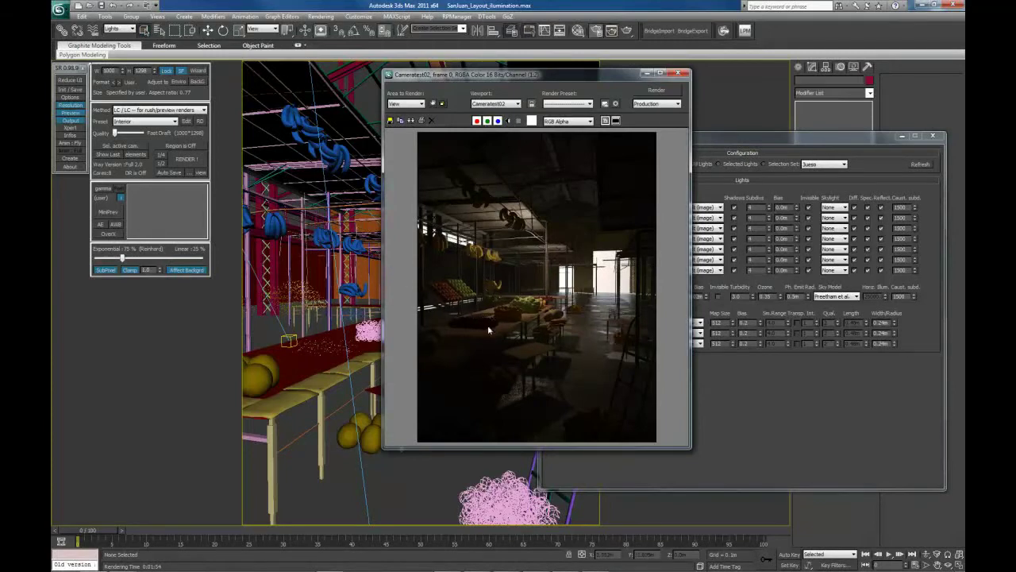
pyautogui.scroll(3, 491, 339)
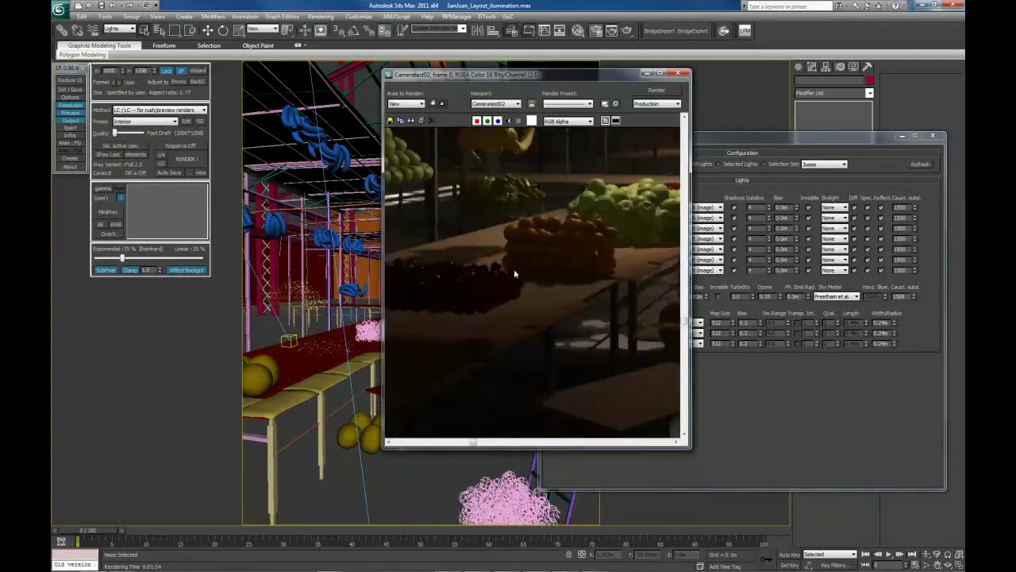
pyautogui.moveTo(490, 266); pyautogui.dragTo(540, 280, button='middle')
pyautogui.moveTo(480, 289); pyautogui.dragTo(537, 321, button='middle')
pyautogui.moveTo(627, 318); pyautogui.dragTo(552, 327, button='middle')
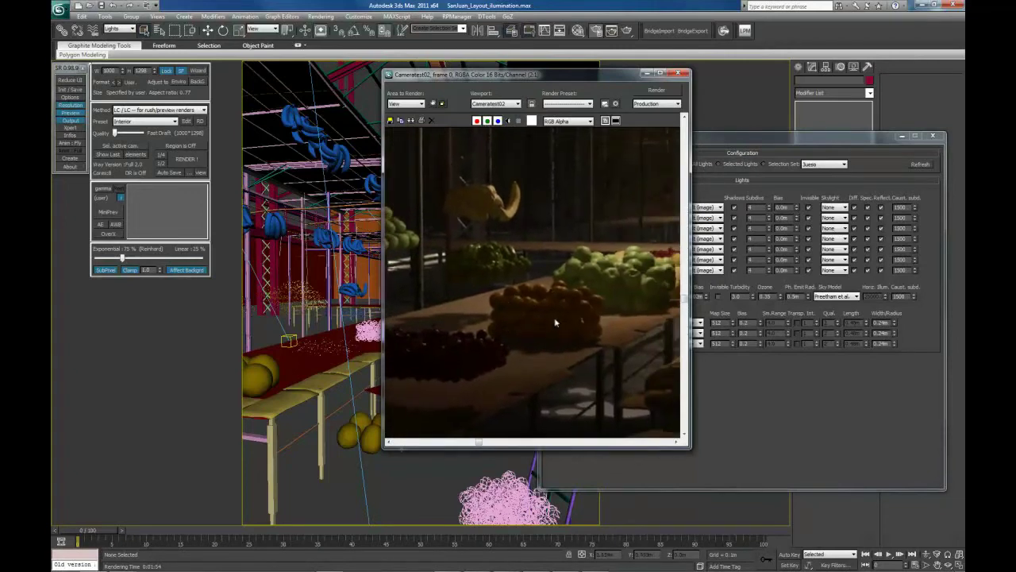
pyautogui.click(678, 73)
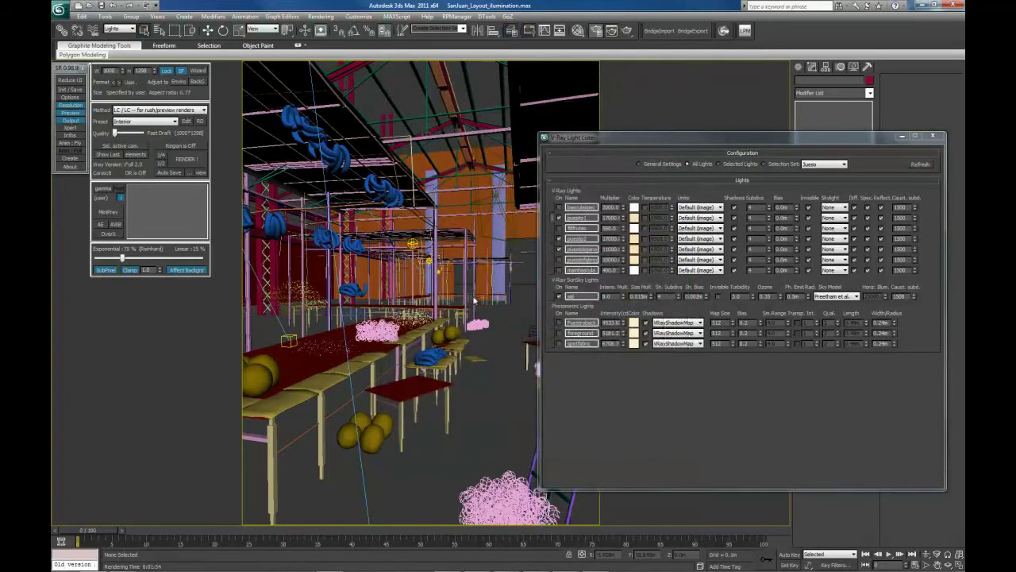
# Move the V-Ray Light Lister out of the way and frame the front stalls in the maximized Perspective view
pyautogui.moveTo(693, 138); pyautogui.dragTo(0, 139)
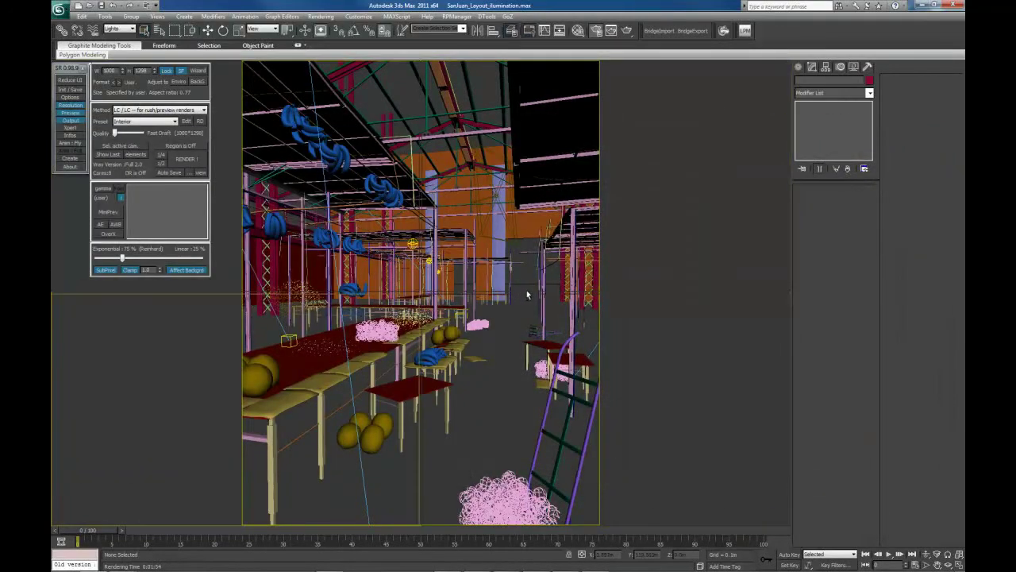
pyautogui.hotkey('alt', 'w')
pyautogui.click(460, 387)
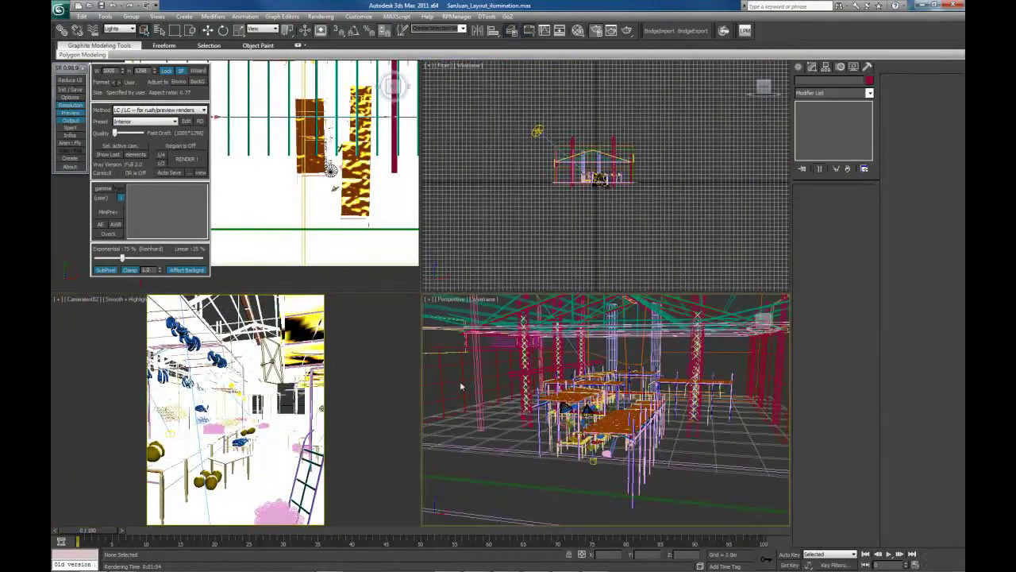
pyautogui.hotkey('alt', 'w')
pyautogui.moveTo(524, 281); pyautogui.dragTo(674, 242, button='middle')
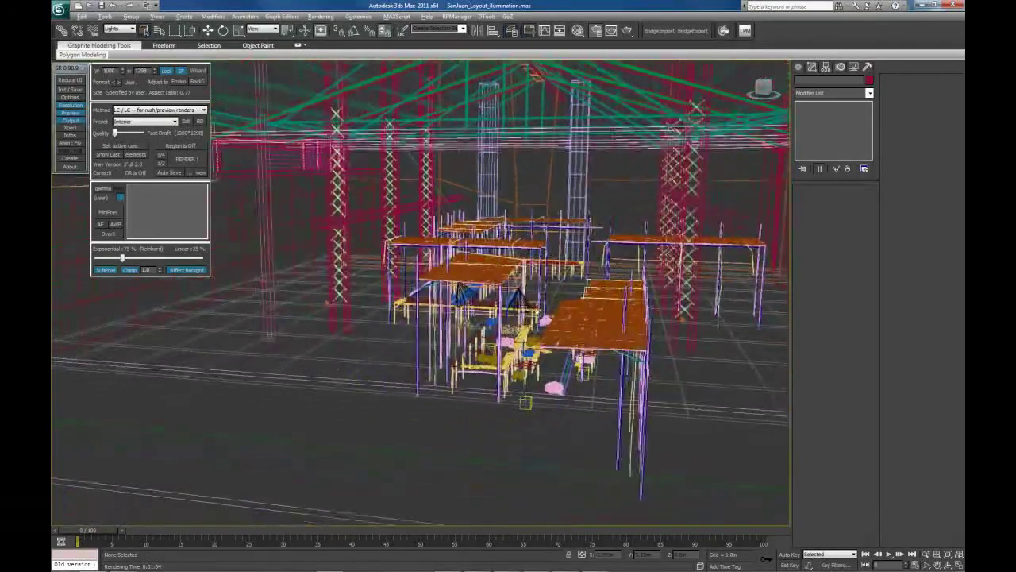
pyautogui.scroll(3, 539, 314)
pyautogui.moveTo(528, 316); pyautogui.dragTo(478, 247, button='middle')
# Select the stall's back target light and review its filter color, dimming, attenuation and shape settings and its placement under the canopy
pyautogui.click(490, 296)
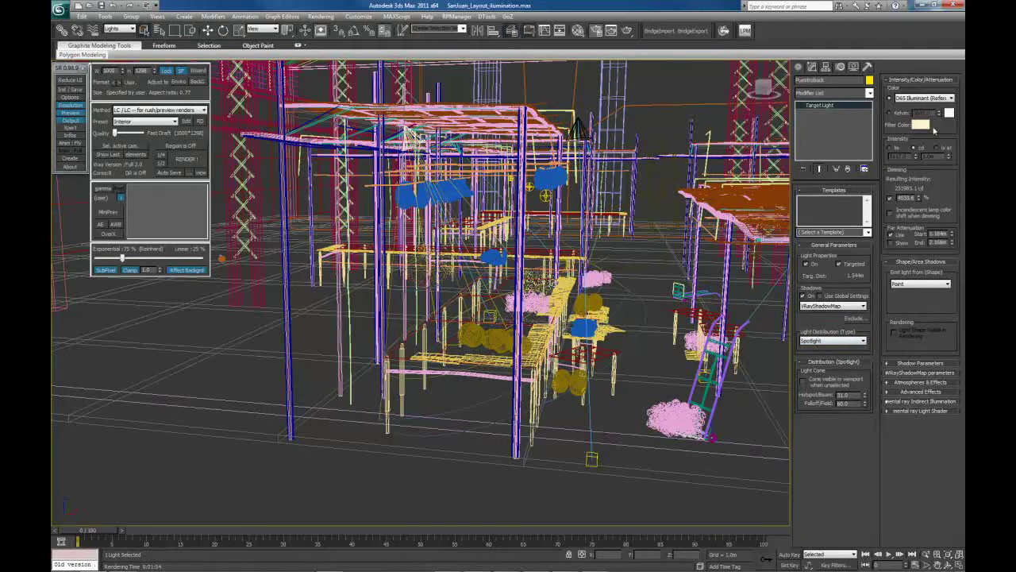
pyautogui.doubleClick(905, 197)
pyautogui.click(941, 196)
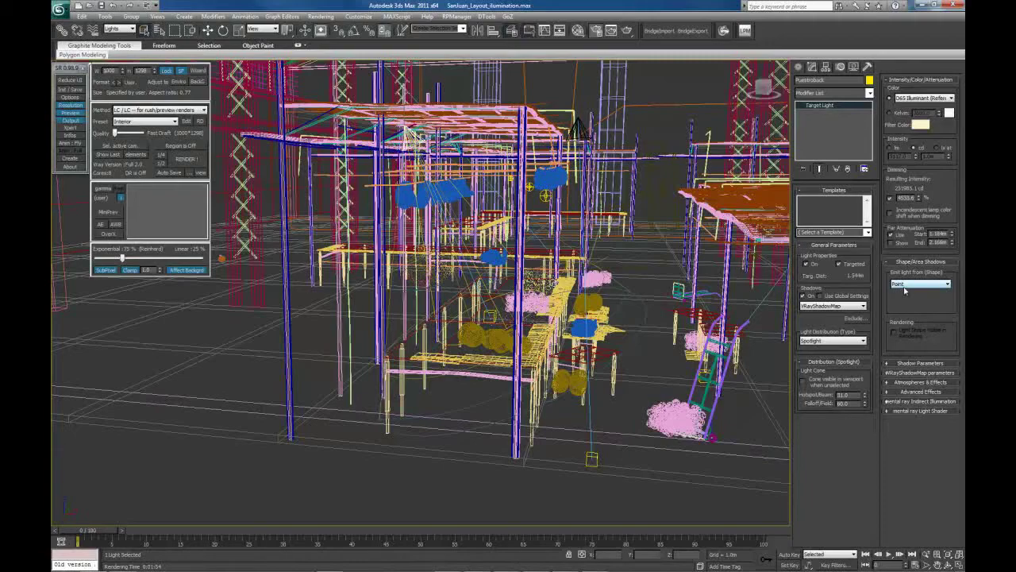
pyautogui.keyDown('alt'); pyautogui.moveTo(614, 317); pyautogui.dragTo(613, 348, button='middle'); pyautogui.keyUp('alt')
pyautogui.moveTo(518, 322); pyautogui.dragTo(528, 331, button='middle')
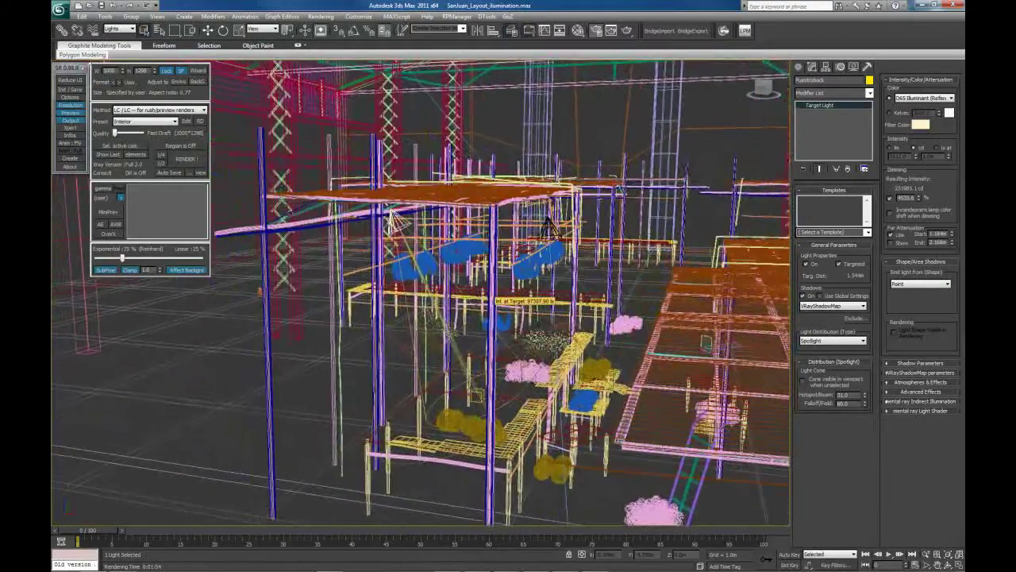
pyautogui.click(593, 155)
pyautogui.click(396, 225)
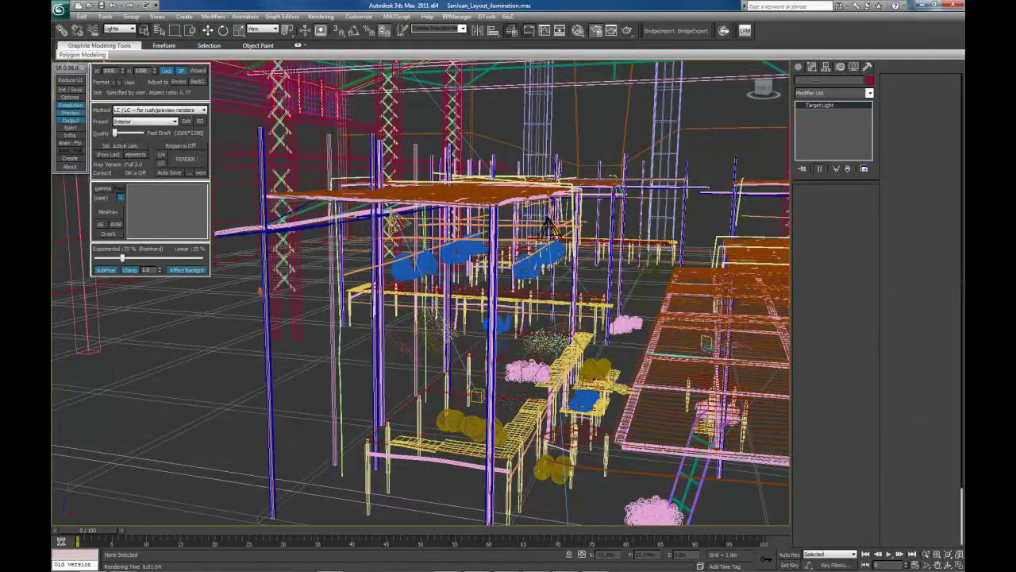
pyautogui.keyDown('alt'); pyautogui.moveTo(684, 324); pyautogui.dragTo(505, 318, button='middle'); pyautogui.keyUp('alt')
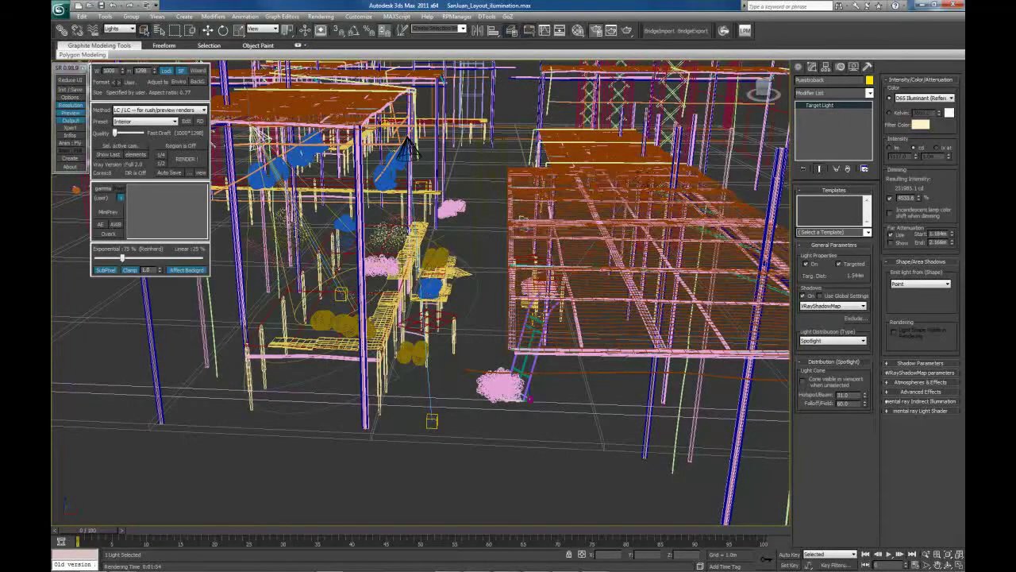
# Hide the geometry in the viewports and select the sphere V-Ray light of the fabric stall
pyautogui.hotkey('shift', 'g')
pyautogui.keyDown('alt'); pyautogui.moveTo(566, 307); pyautogui.dragTo(649, 302, button='middle'); pyautogui.keyUp('alt')
pyautogui.moveTo(691, 195); pyautogui.dragTo(515, 310, button='middle')
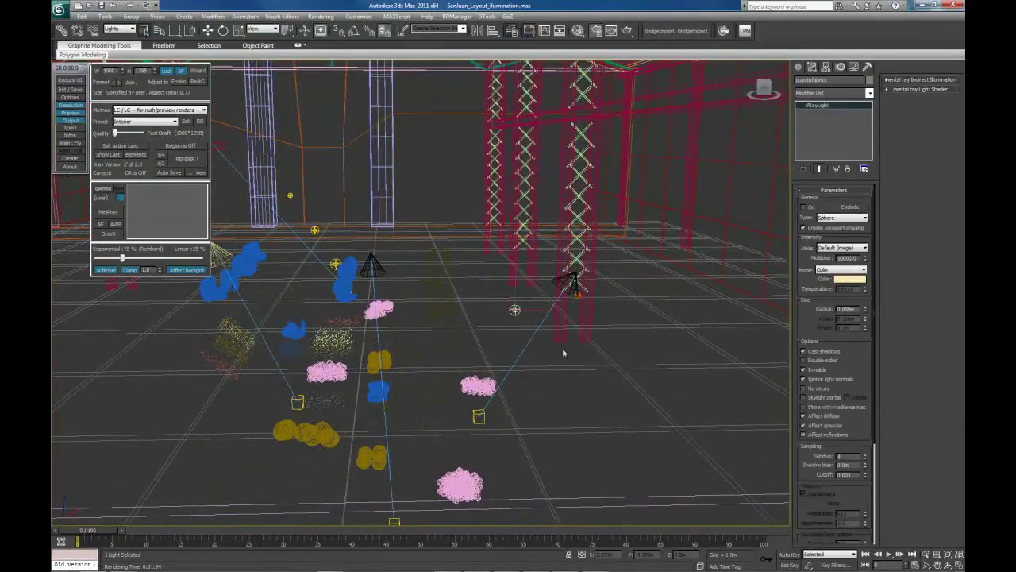
pyautogui.keyDown('alt'); pyautogui.moveTo(562, 348); pyautogui.dragTo(585, 321, button='middle'); pyautogui.keyUp('alt')
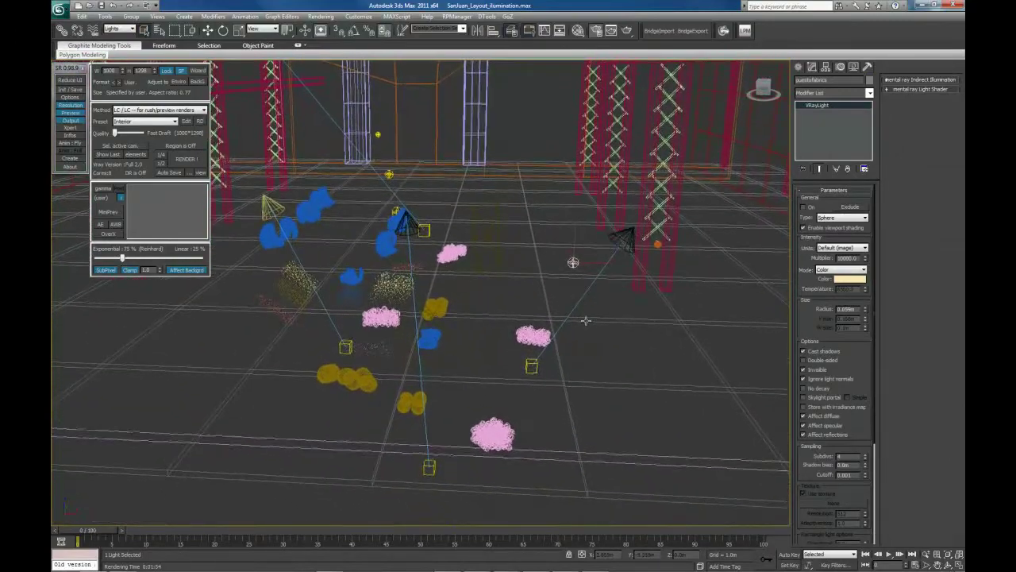
# Select the plane V-Ray fill light for the fruit, examine its placement and parameters, and clear the selection
pyautogui.click(467, 309)
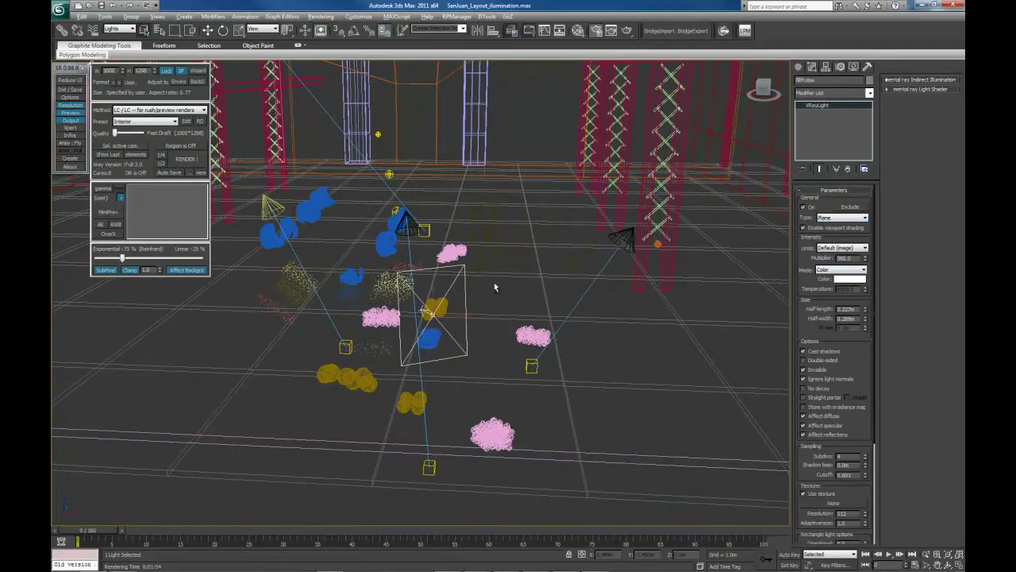
pyautogui.keyDown('alt'); pyautogui.moveTo(495, 286); pyautogui.dragTo(371, 260, button='middle'); pyautogui.keyUp('alt')
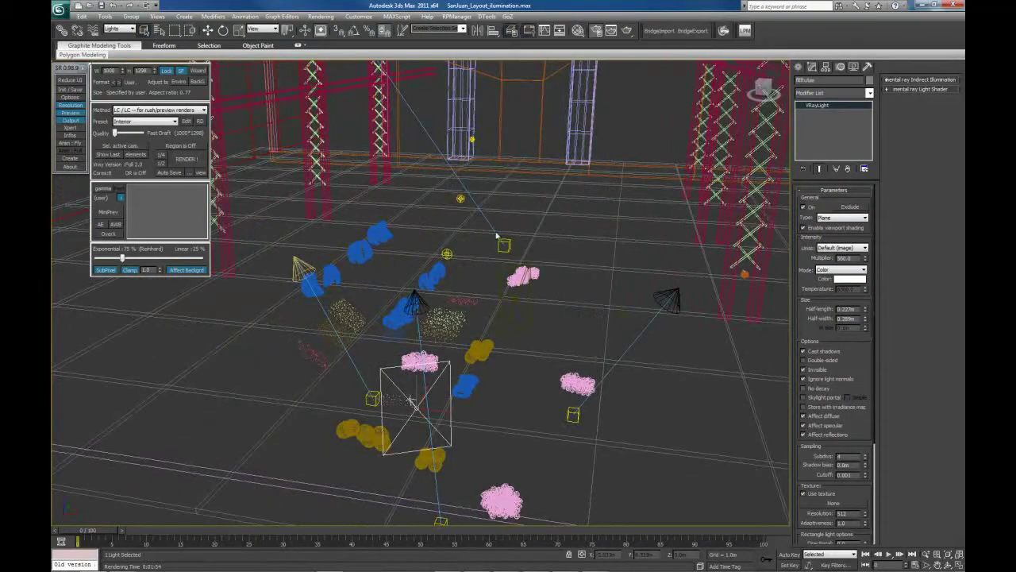
pyautogui.hotkey('shift', 'z')
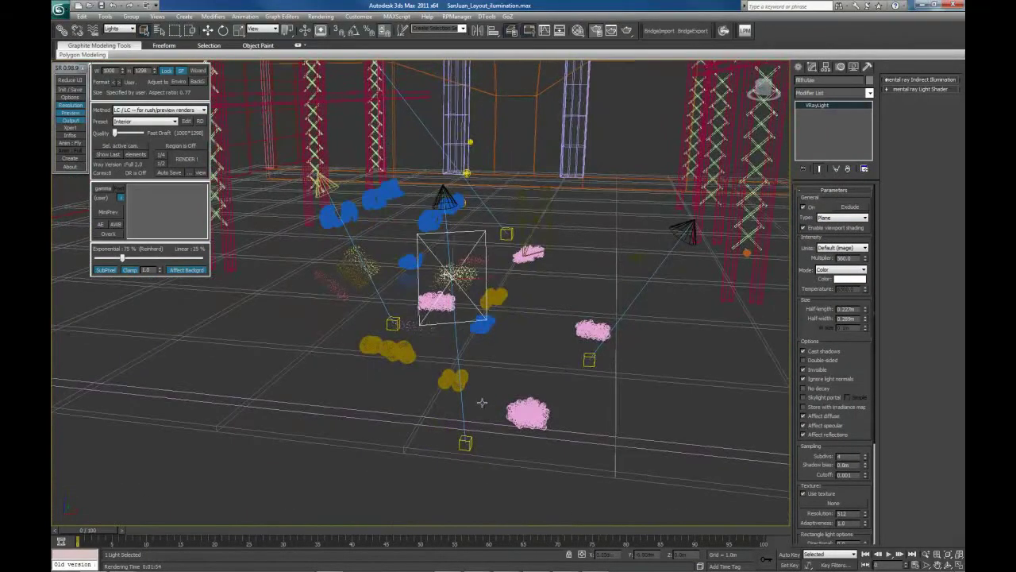
pyautogui.keyDown('alt'); pyautogui.moveTo(480, 326); pyautogui.dragTo(483, 357, button='middle'); pyautogui.keyUp('alt')
pyautogui.click(618, 179)
pyautogui.click(618, 183)
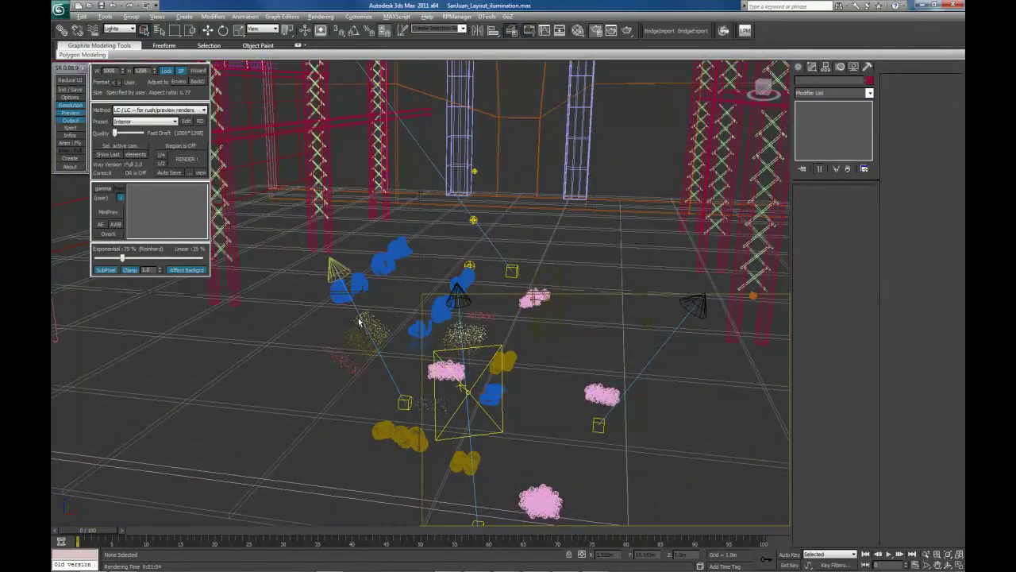
# Return to the four-viewport layout and activate the Cameratest02 view
pyautogui.hotkey('alt', 'w')
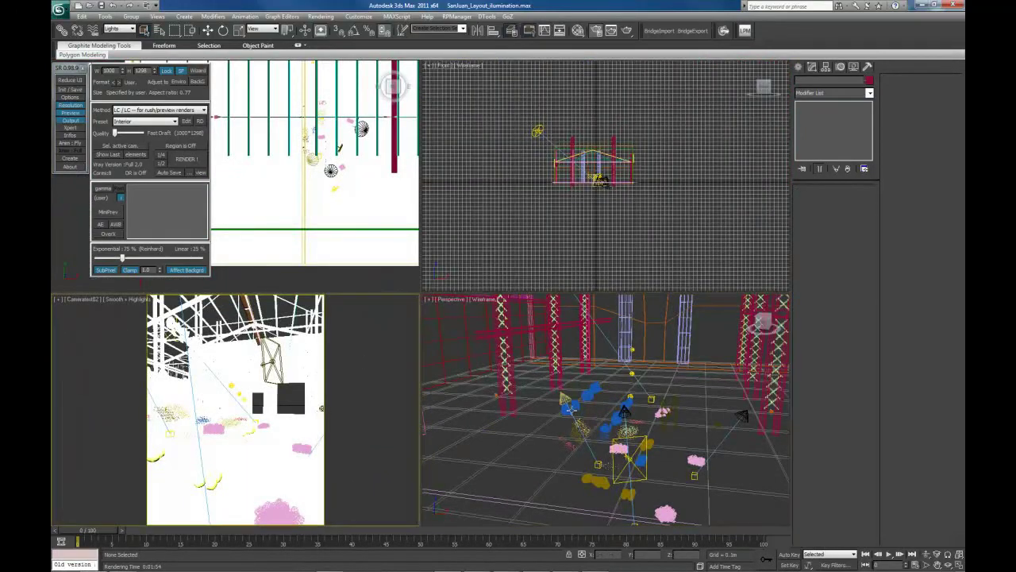
pyautogui.click(687, 350)
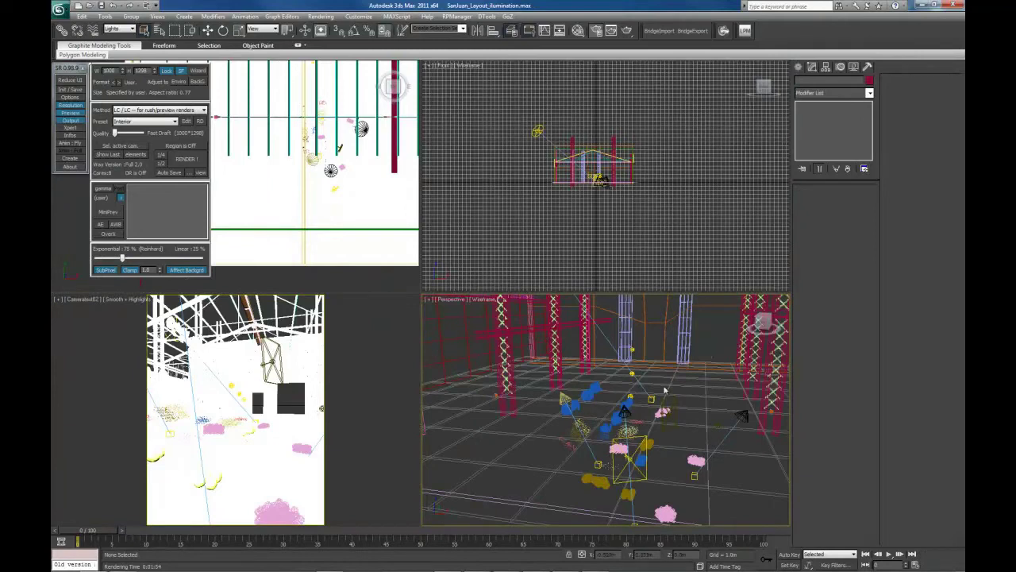
pyautogui.click(271, 309)
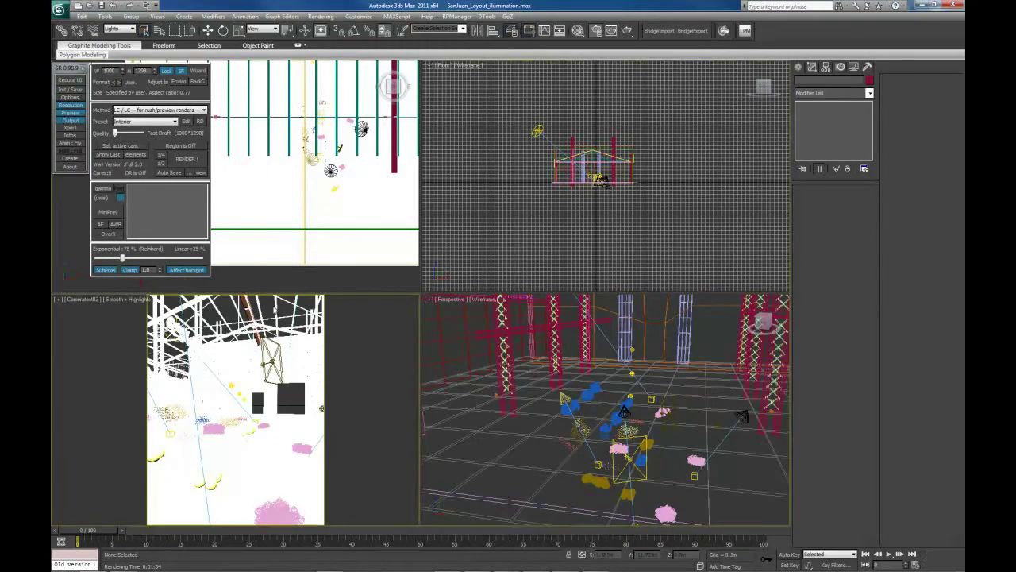
# Maximize the Cameratest02 view and show the scene geometry with default lighting
pyautogui.hotkey('alt', 'w')
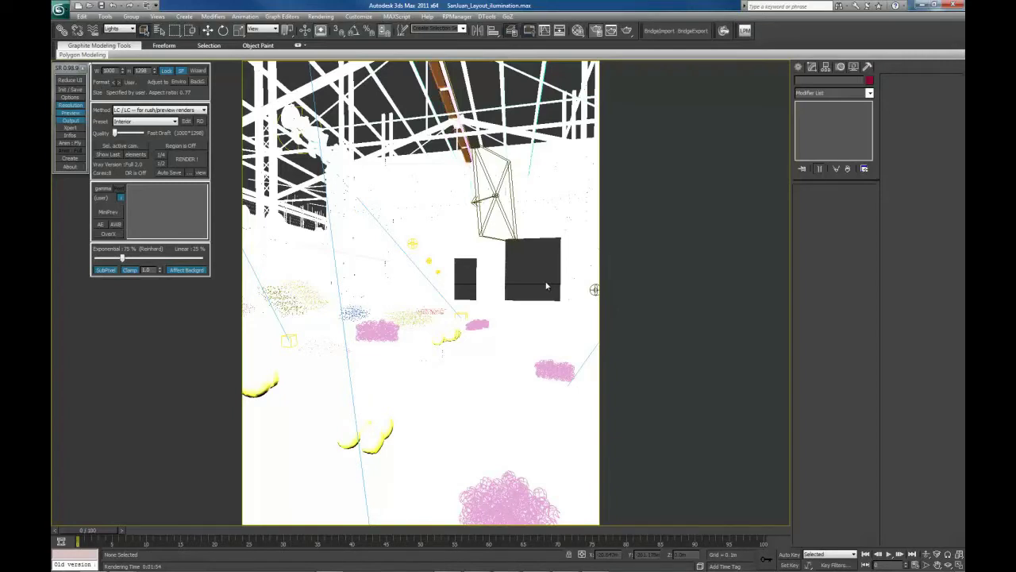
pyautogui.hotkey('ctrl', 'l')
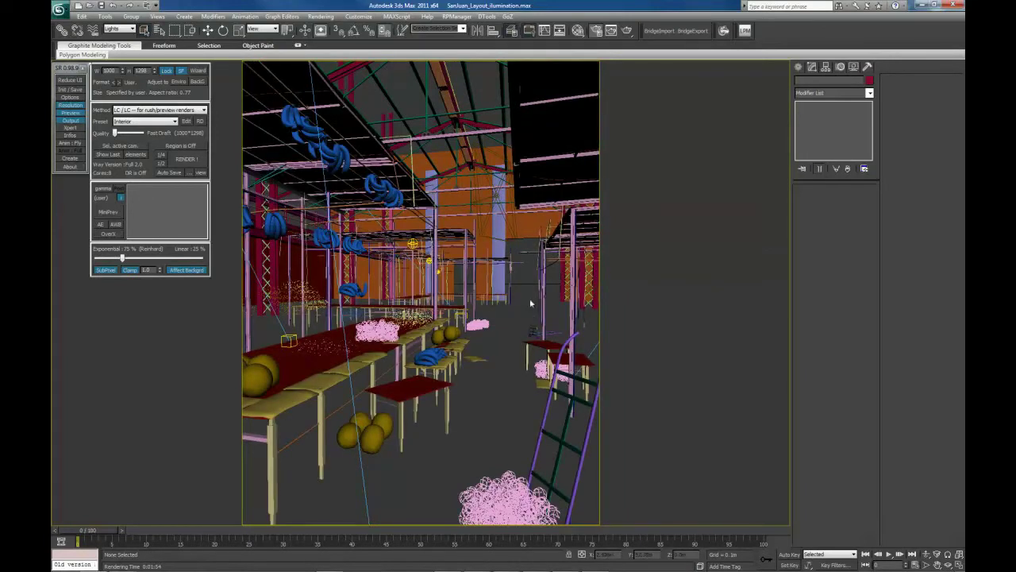
# Clone the last rendered Cameratest02 frame and render the camera view again for a side-by-side comparison
pyautogui.click(197, 162)
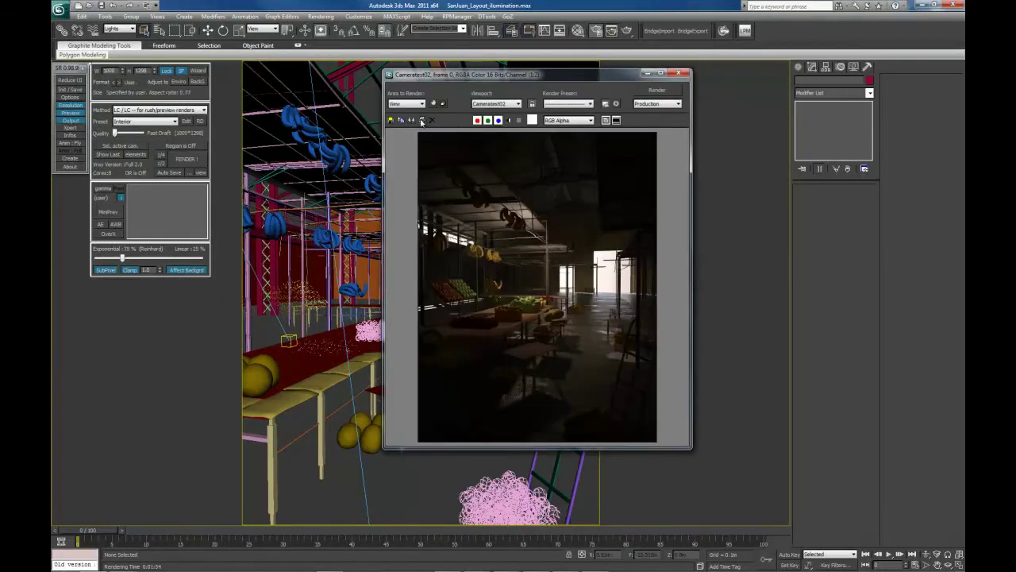
pyautogui.click(412, 120)
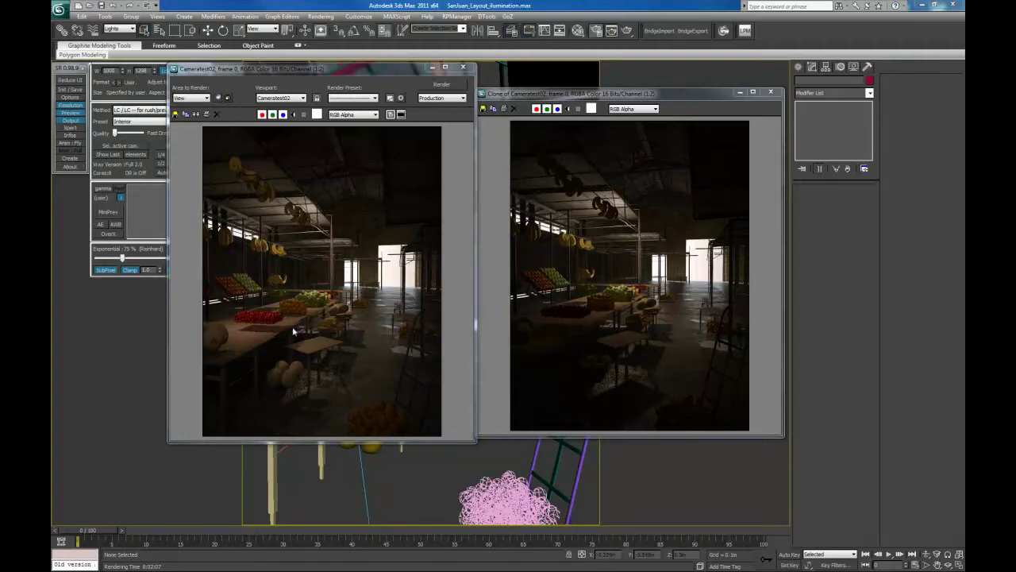
pyautogui.hotkey('shift', 'q')
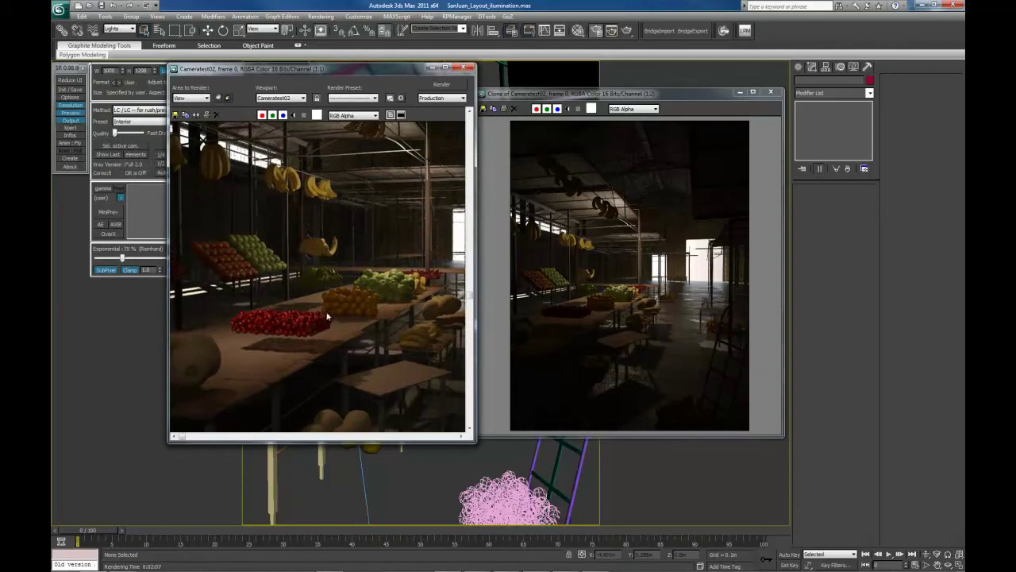
# Compare the lighting on the red fruit, oranges, melons and table tops between the new render and its clone
pyautogui.scroll(1, 607, 303)
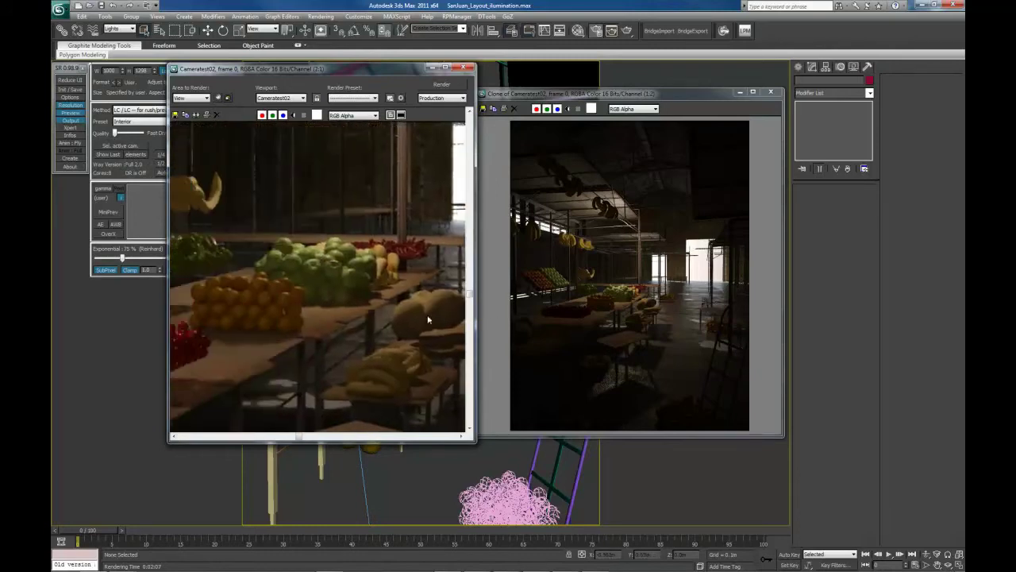
pyautogui.scroll(1, 609, 333)
pyautogui.scroll(1, 609, 332)
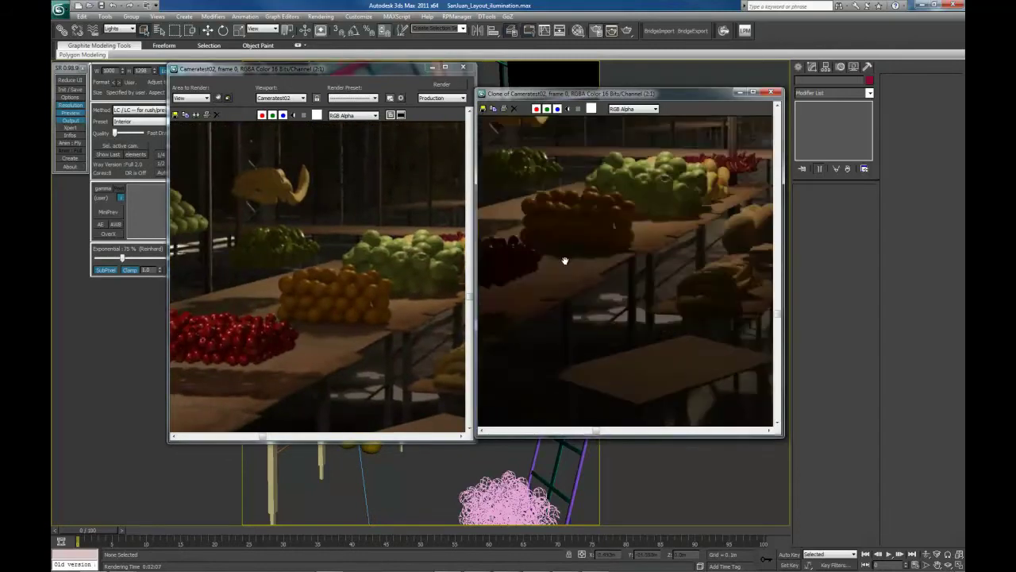
pyautogui.moveTo(563, 262); pyautogui.dragTo(683, 314, button='middle')
pyautogui.moveTo(295, 328); pyautogui.dragTo(345, 318, button='middle')
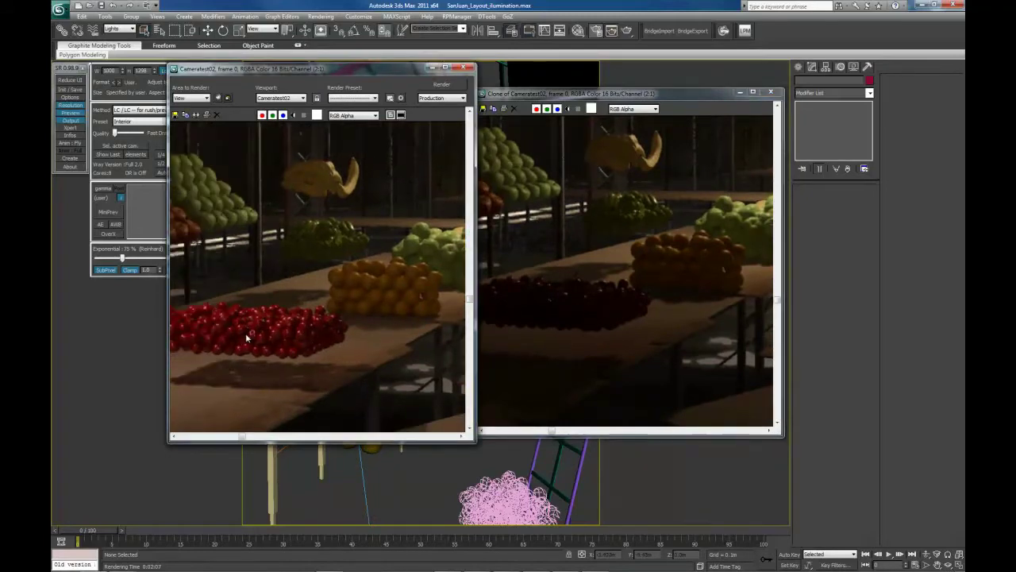
pyautogui.moveTo(245, 338); pyautogui.dragTo(326, 332, button='middle')
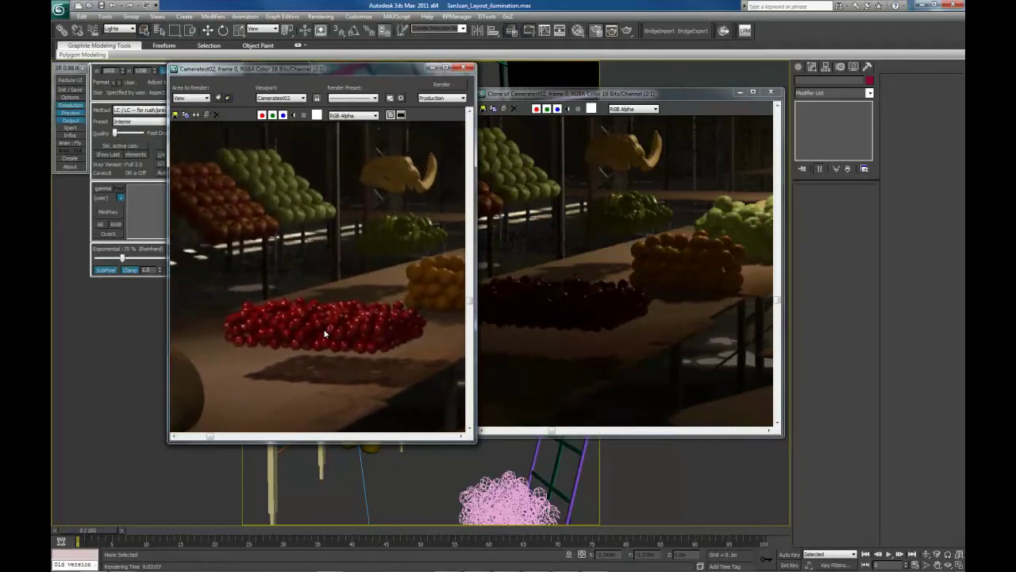
pyautogui.scroll(2, 265, 348)
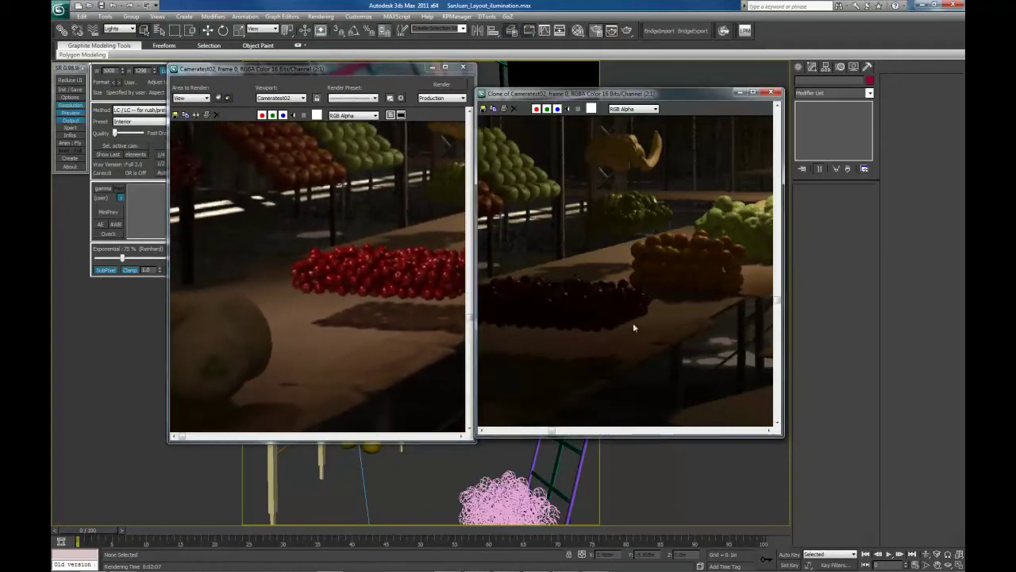
pyautogui.scroll(2, 570, 336)
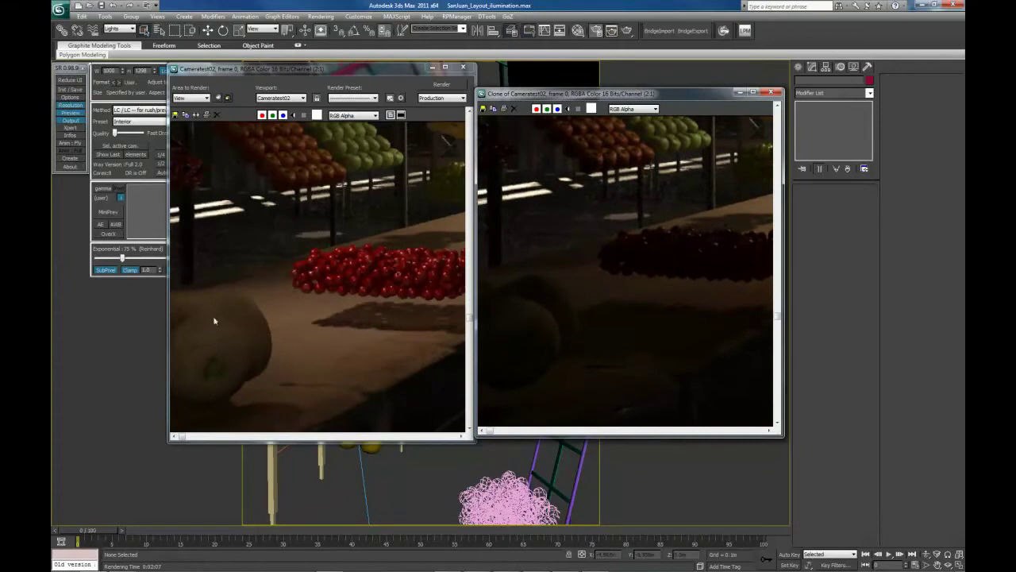
pyautogui.scroll(-3, 710, 318)
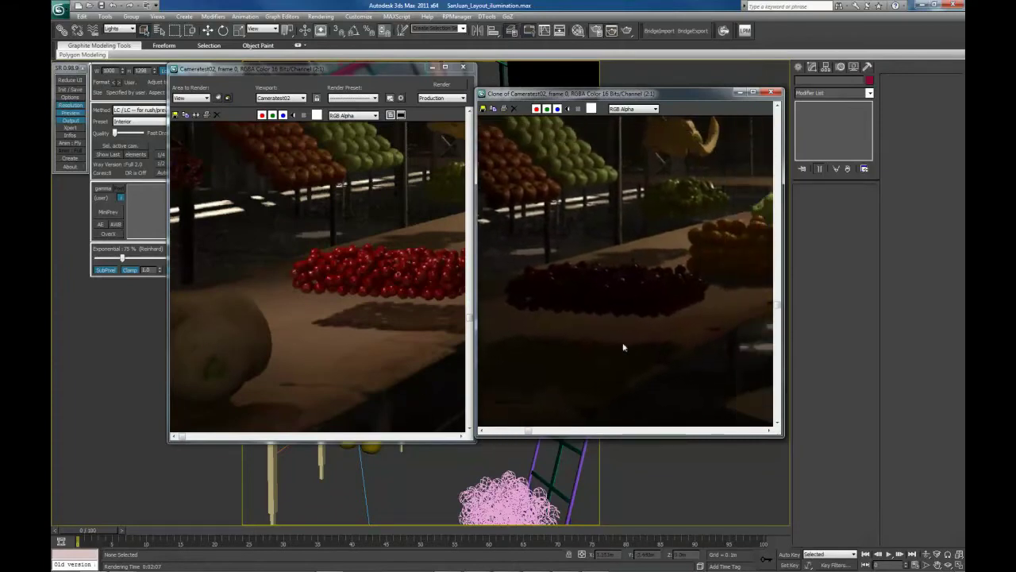
pyautogui.click(321, 288)
pyautogui.scroll(-3, 322, 290)
pyautogui.scroll(-2, 321, 289)
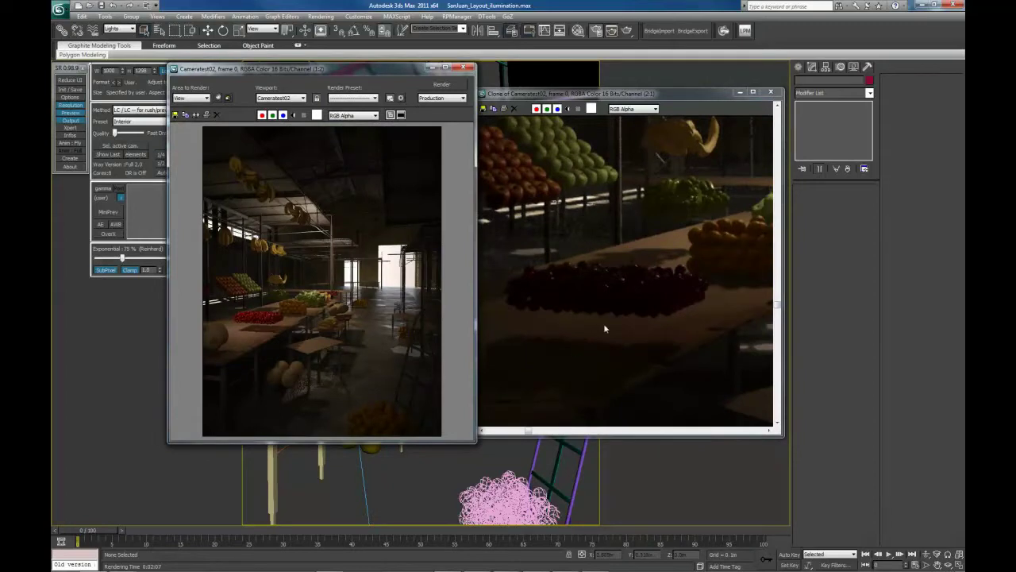
pyautogui.click(595, 278)
pyautogui.scroll(-4, 593, 275)
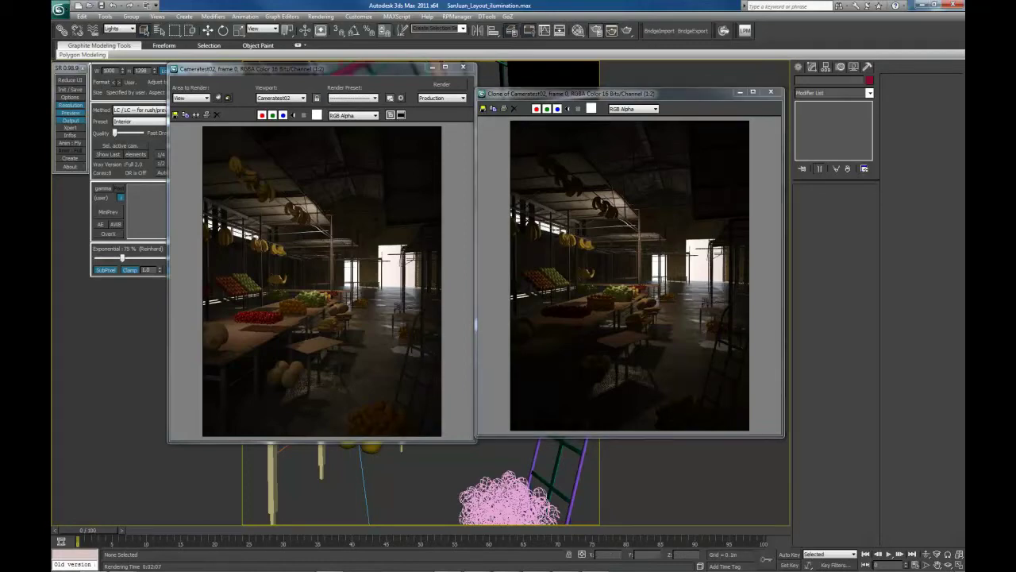
# Arrange the V-Ray Light Lister and render settings panel beside the render, keeping the LC / LC rush/preview method
pyautogui.moveTo(53, 116); pyautogui.dragTo(704, 116)
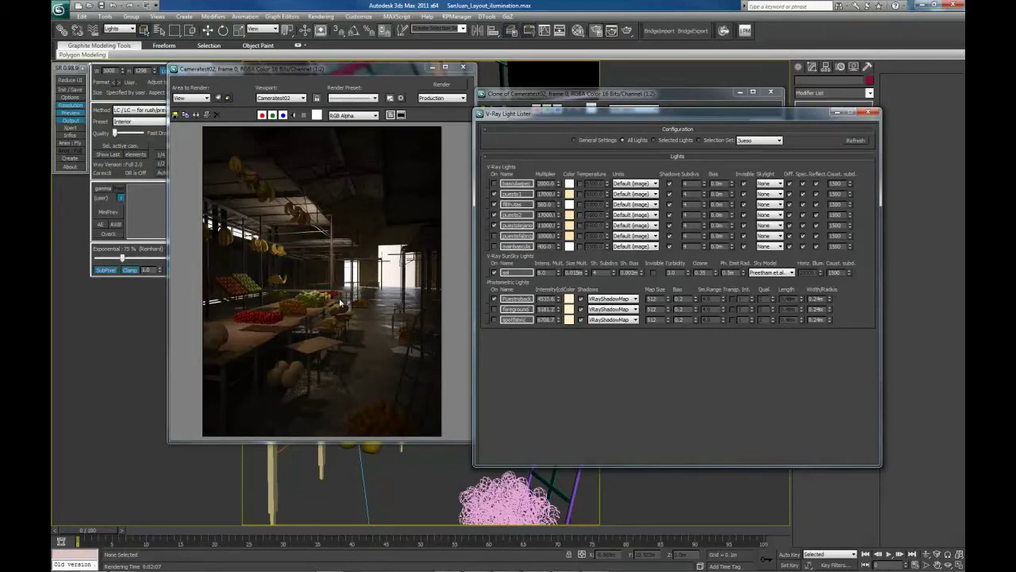
pyautogui.click(81, 54)
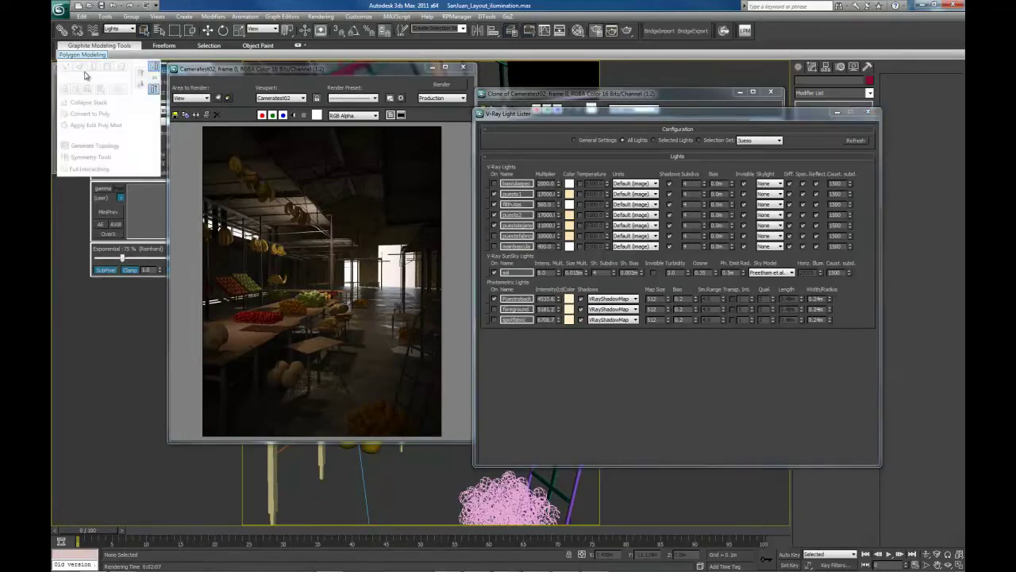
pyautogui.moveTo(216, 68); pyautogui.dragTo(198, 179)
pyautogui.moveTo(70, 72); pyautogui.dragTo(606, 213)
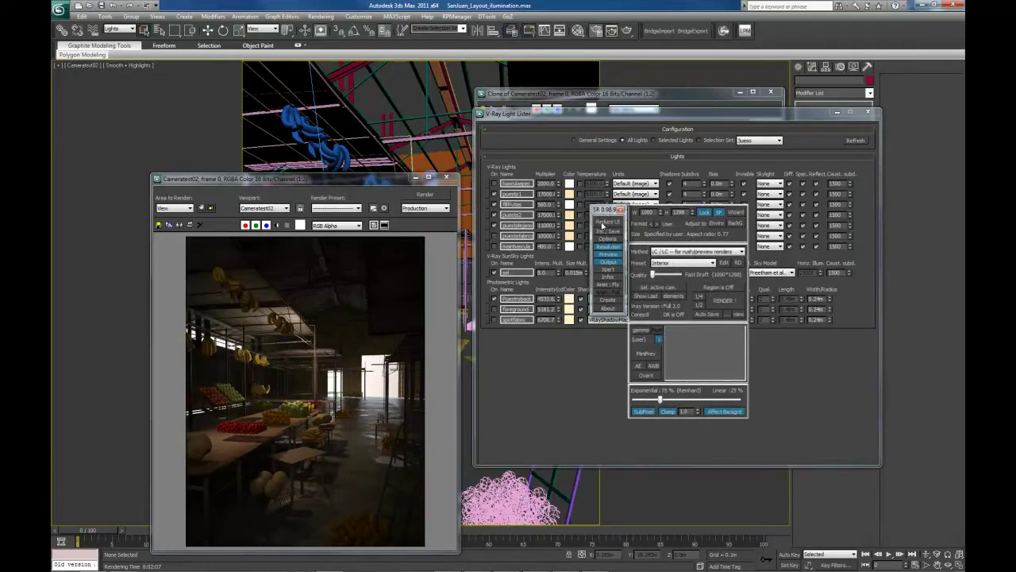
pyautogui.click(679, 252)
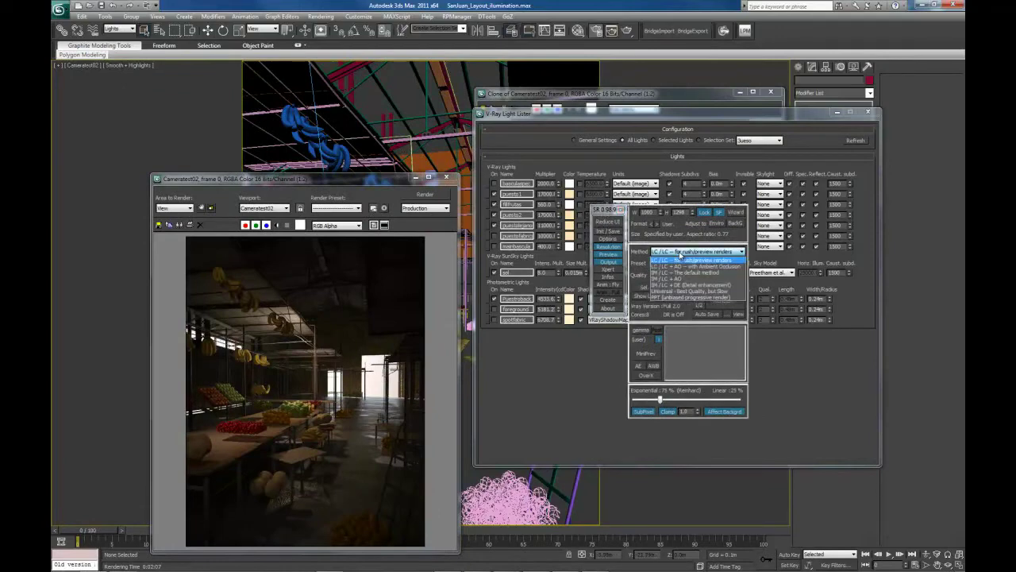
pyautogui.click(678, 261)
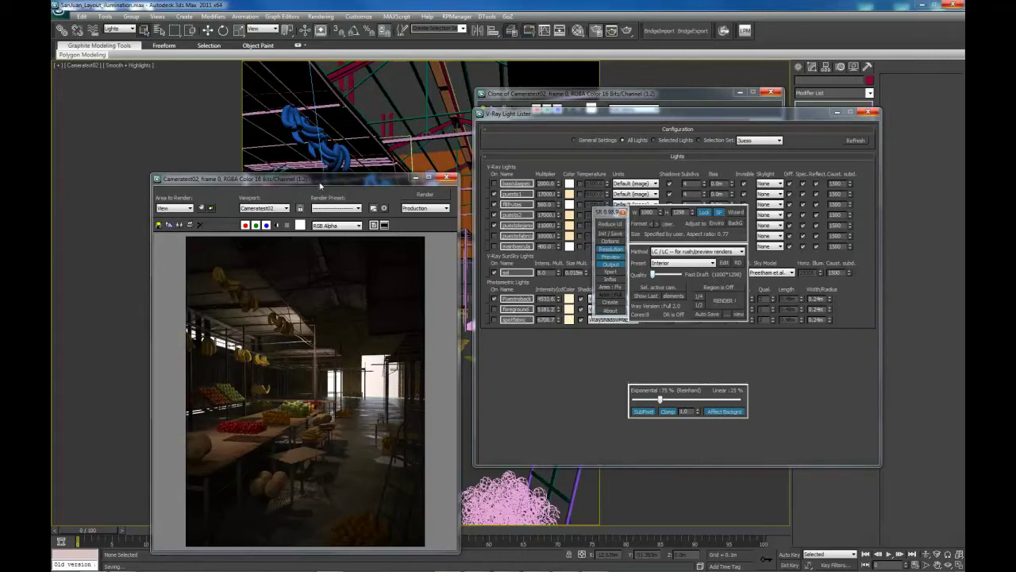
# Compare the render with its clone and close both frames and the V-Ray Light Lister
pyautogui.moveTo(309, 188); pyautogui.dragTo(321, 84)
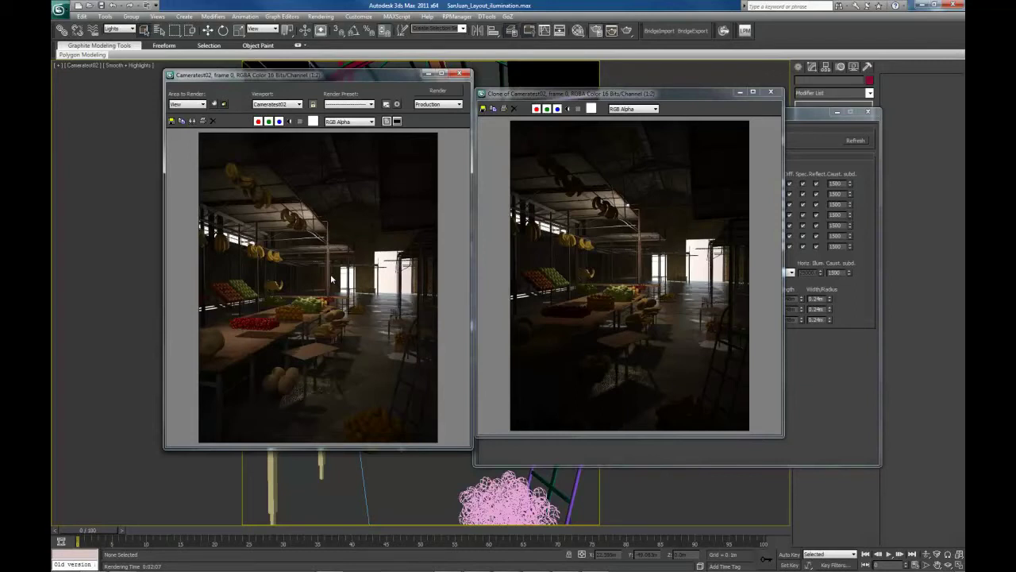
pyautogui.moveTo(650, 95)
pyautogui.mouseDown()
pyautogui.moveTo(683, 92)
pyautogui.moveTo(671, 94)
pyautogui.mouseUp()
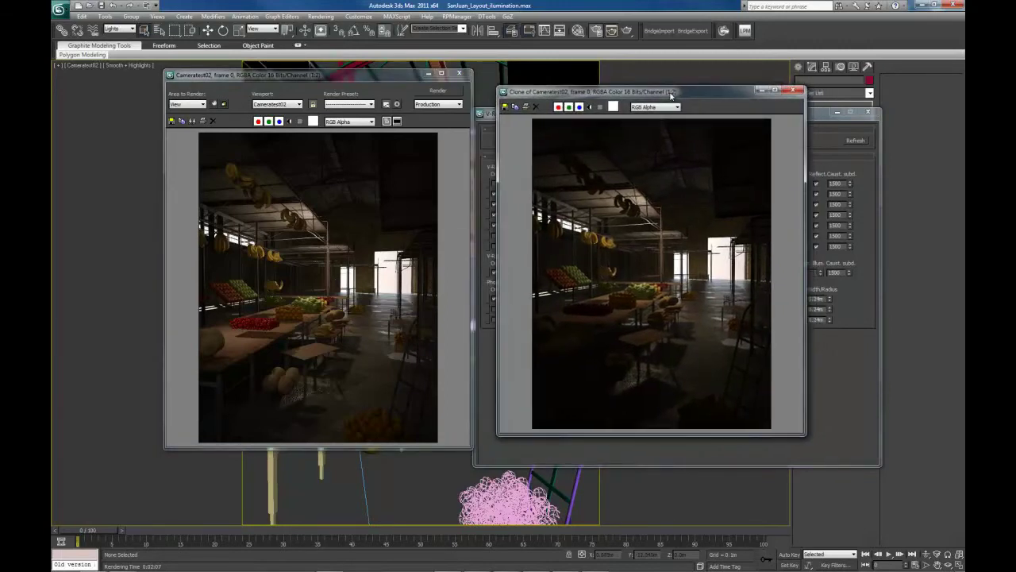
pyautogui.moveTo(671, 94)
pyautogui.mouseDown()
pyautogui.moveTo(666, 126)
pyautogui.moveTo(678, 106)
pyautogui.moveTo(737, 86)
pyautogui.mouseUp()
pyautogui.click(795, 107)
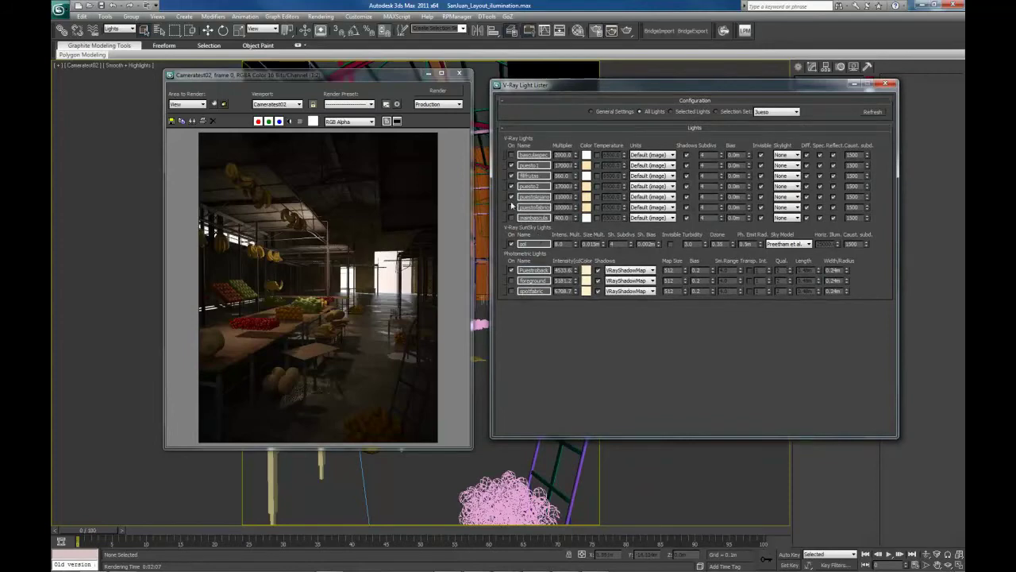
pyautogui.moveTo(347, 77); pyautogui.dragTo(354, 76)
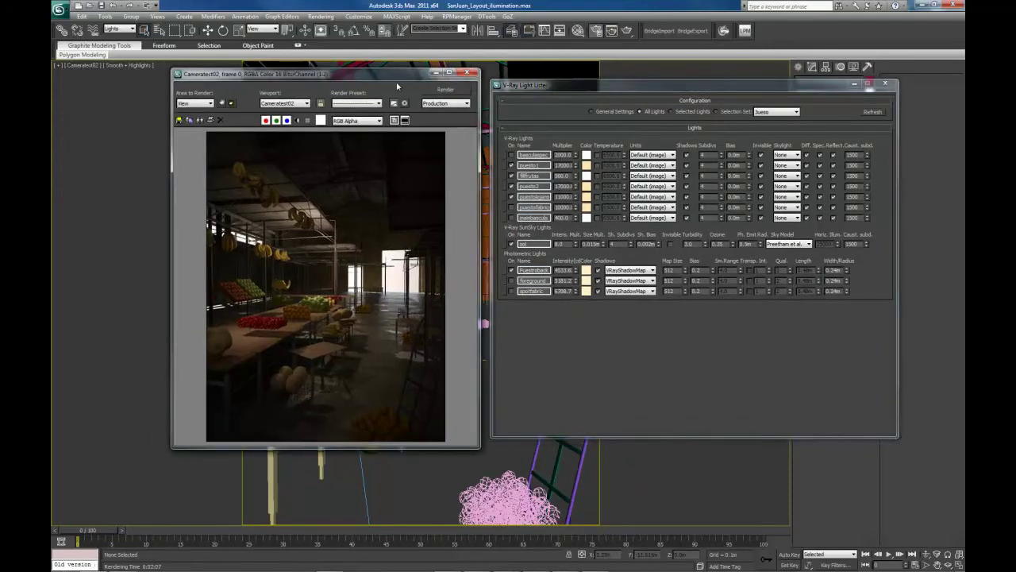
pyautogui.click(868, 83)
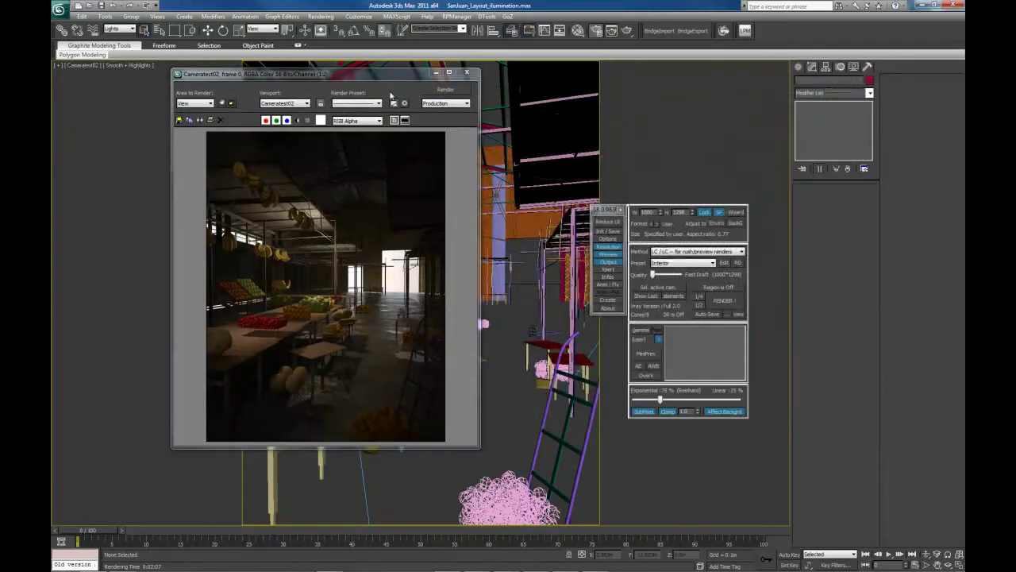
pyautogui.click(466, 72)
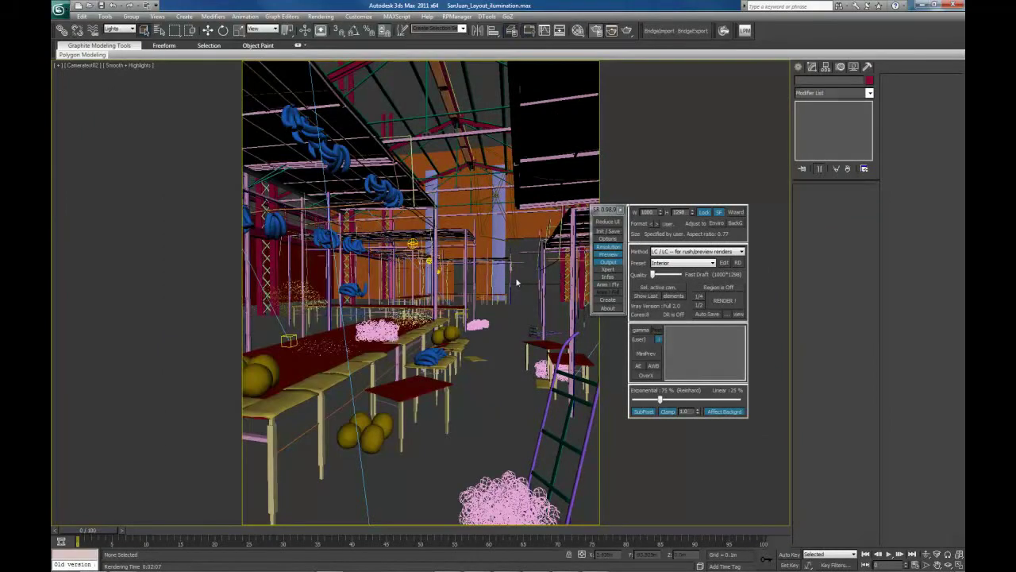
# Maximize the Perspective view of the stalls and move the render settings panel out of its way
pyautogui.hotkey('alt', 'w')
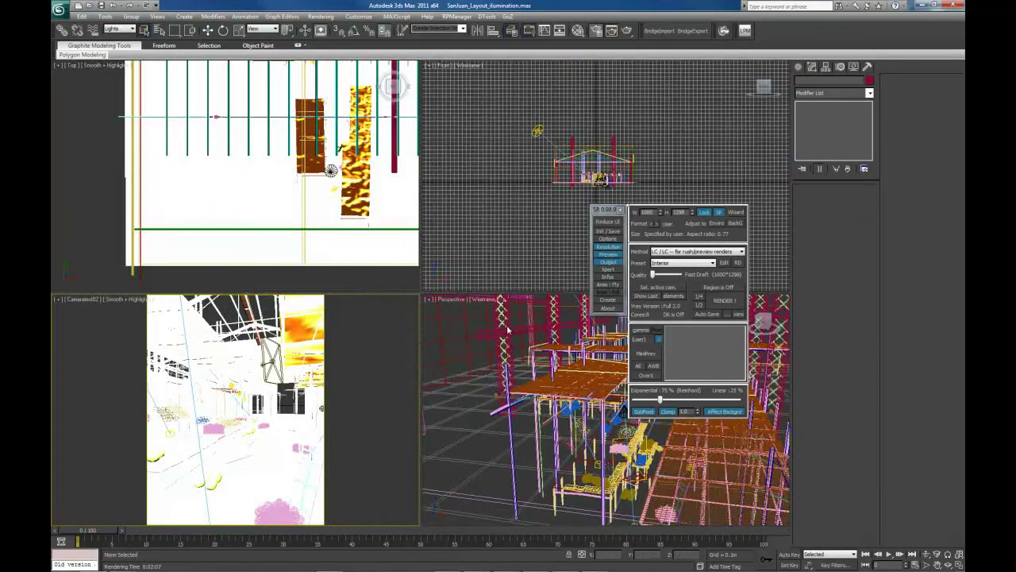
pyautogui.moveTo(523, 343); pyautogui.dragTo(464, 339, button='middle')
pyautogui.hotkey('alt', 'w')
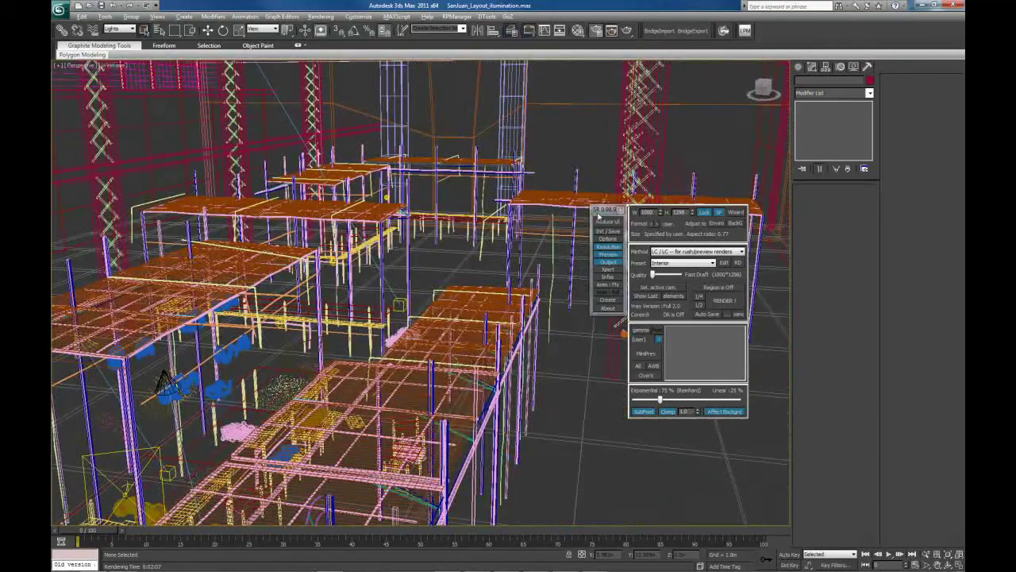
pyautogui.moveTo(599, 213); pyautogui.dragTo(0, 214)
pyautogui.keyDown('alt'); pyautogui.moveTo(481, 282); pyautogui.dragTo(564, 349, button='middle'); pyautogui.keyUp('alt')
# Place the Cameratest02 render beside the stalls in the Perspective view, enlarged on the aisle and foreground floor
pyautogui.moveTo(142, 123); pyautogui.dragTo(609, 95)
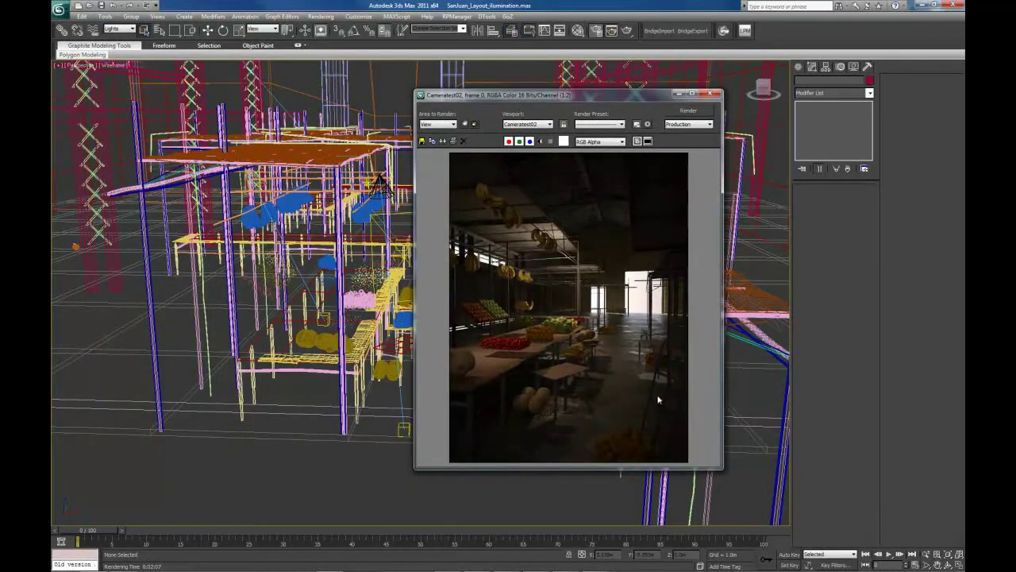
pyautogui.scroll(1, 663, 362)
pyautogui.moveTo(662, 362); pyautogui.dragTo(592, 366, button='middle')
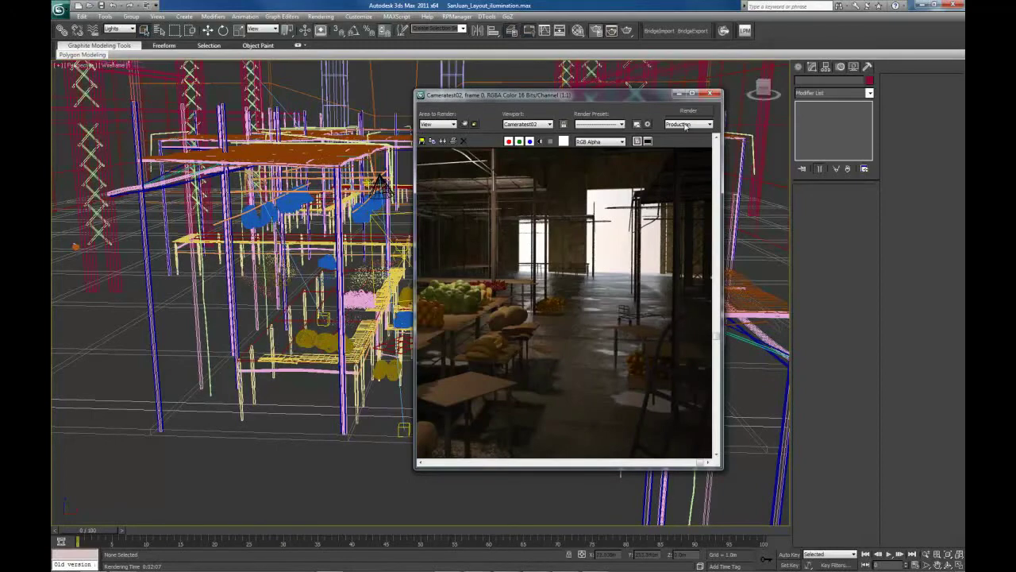
pyautogui.moveTo(647, 94); pyautogui.dragTo(283, 110)
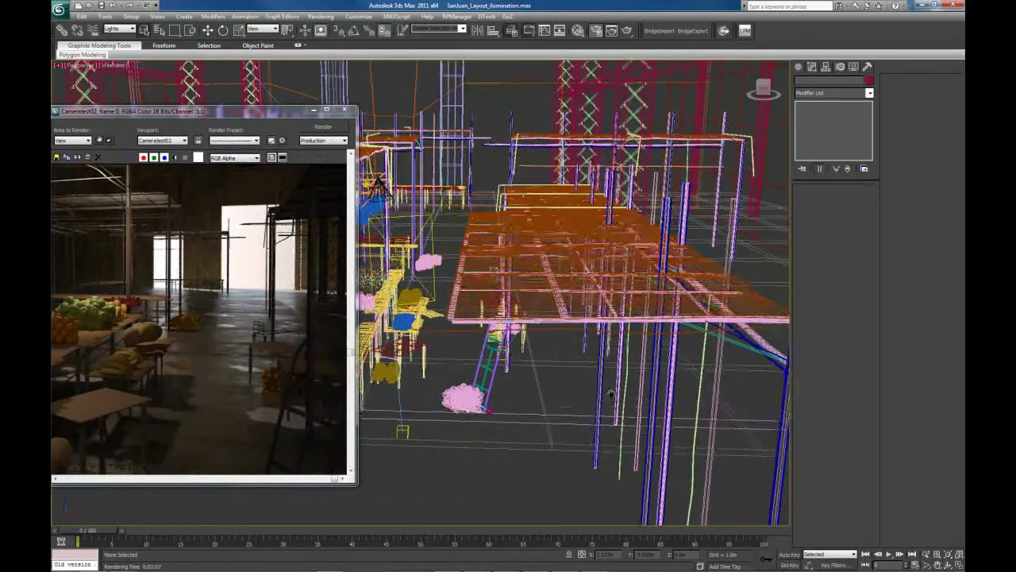
# Select the spotfabric target light under the stall canopy, turn it on and inspect its cone and placement
pyautogui.keyDown('alt'); pyautogui.moveTo(612, 393); pyautogui.dragTo(623, 277, button='middle'); pyautogui.keyUp('alt')
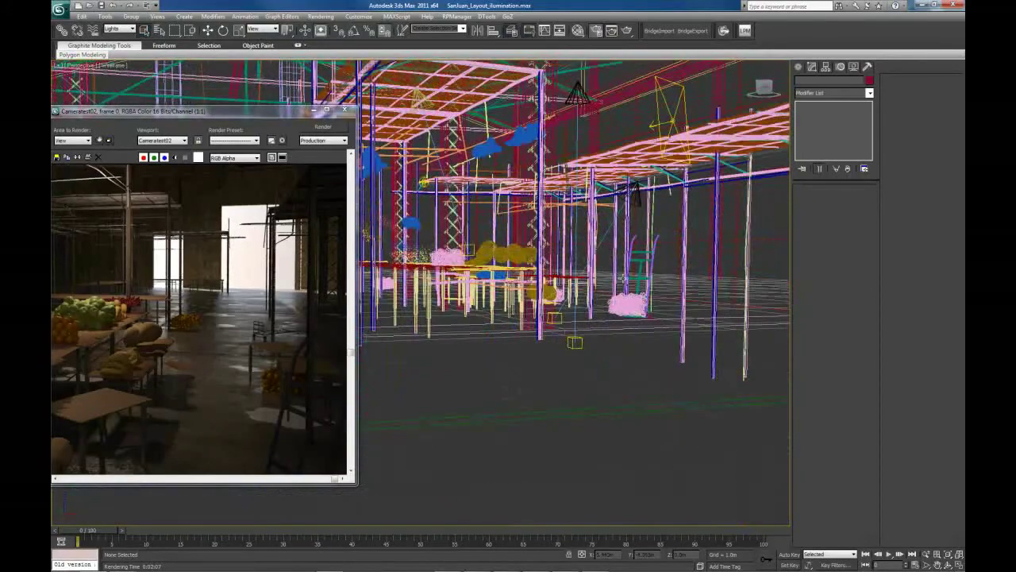
pyautogui.click(633, 194)
pyautogui.moveTo(633, 194)
pyautogui.keyDown('alt'); pyautogui.mouseDown(button='middle')
pyautogui.moveTo(614, 247)
pyautogui.moveTo(585, 263)
pyautogui.moveTo(598, 263)
pyautogui.moveTo(508, 171)
pyautogui.mouseUp(button='middle'); pyautogui.keyUp('alt')
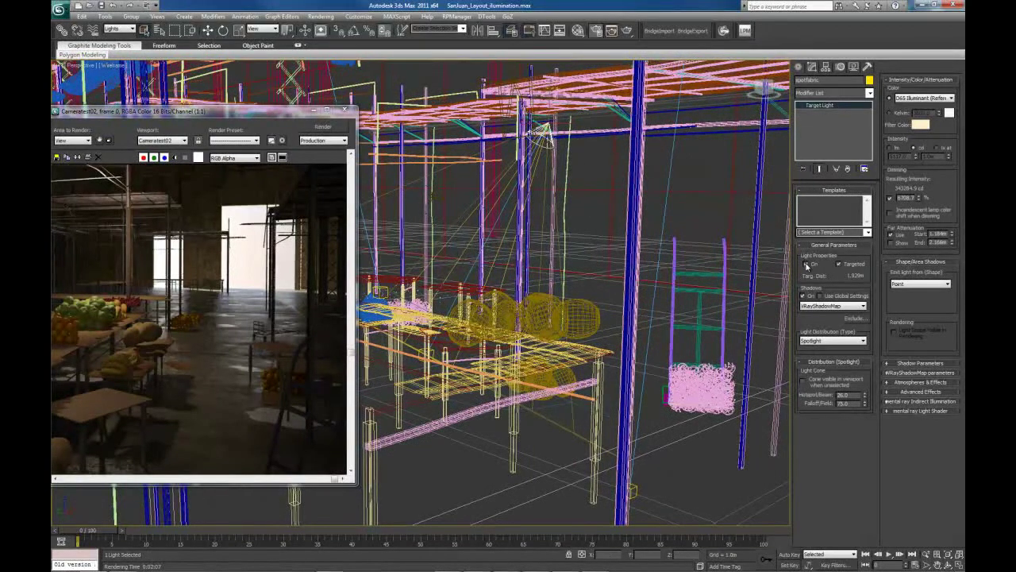
pyautogui.keyDown('alt'); pyautogui.moveTo(495, 259); pyautogui.dragTo(532, 275, button='middle'); pyautogui.keyUp('alt')
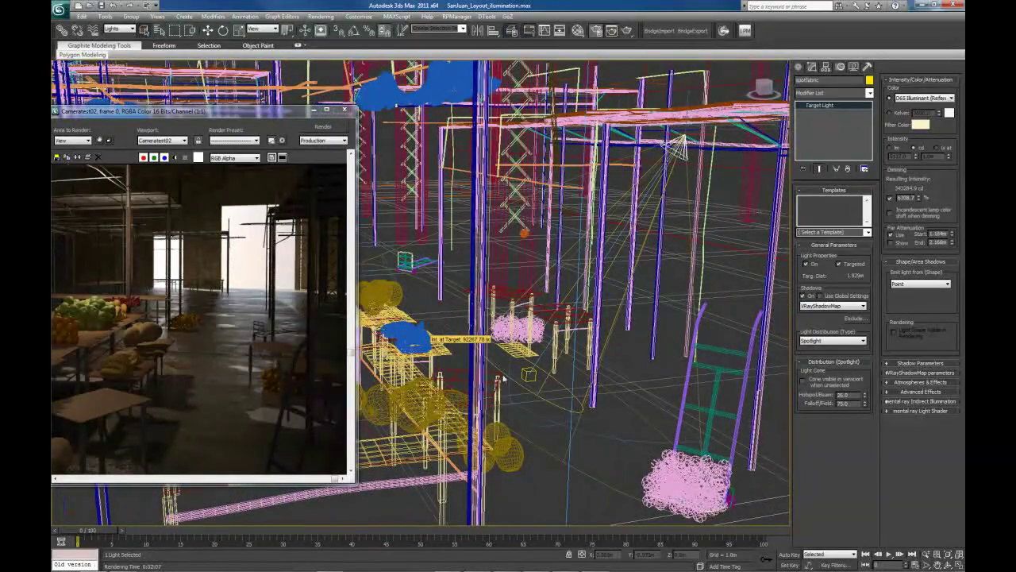
pyautogui.moveTo(595, 313); pyautogui.dragTo(658, 324, button='middle')
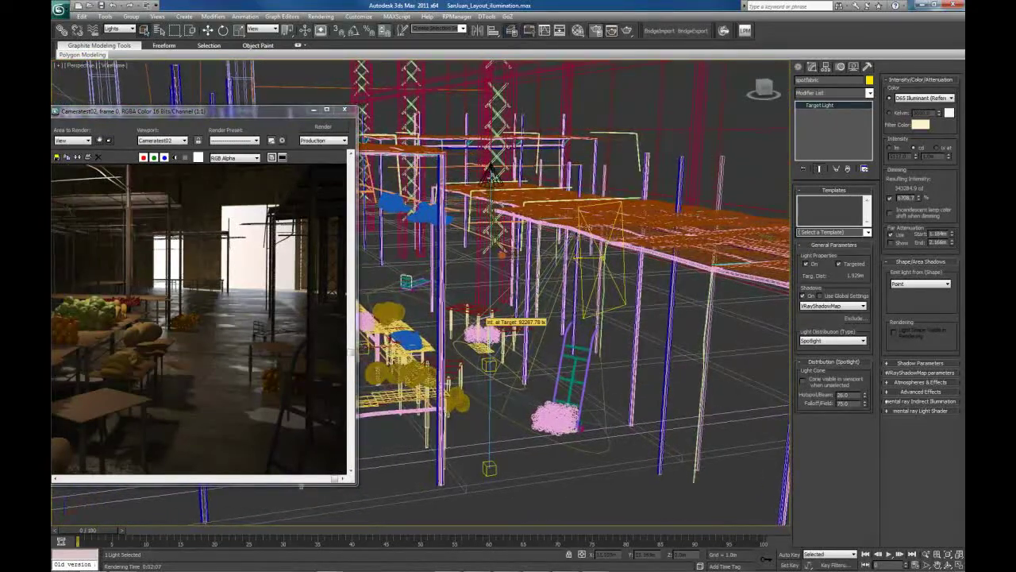
# Select the foreground target light above the aisle, check it against the Cameratest02 render and move the frame out of the way
pyautogui.click(490, 176)
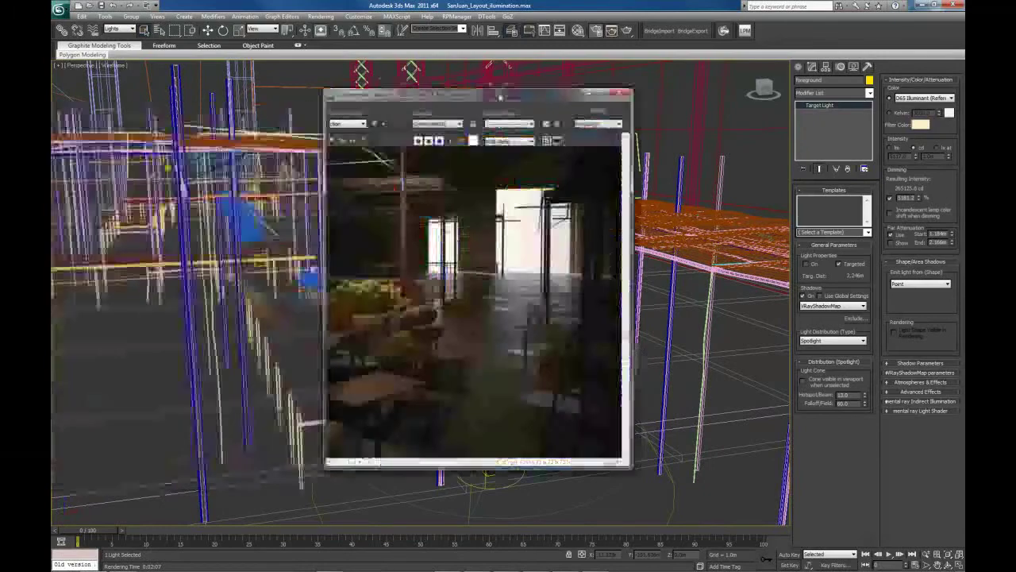
pyautogui.moveTo(500, 95); pyautogui.dragTo(560, 97)
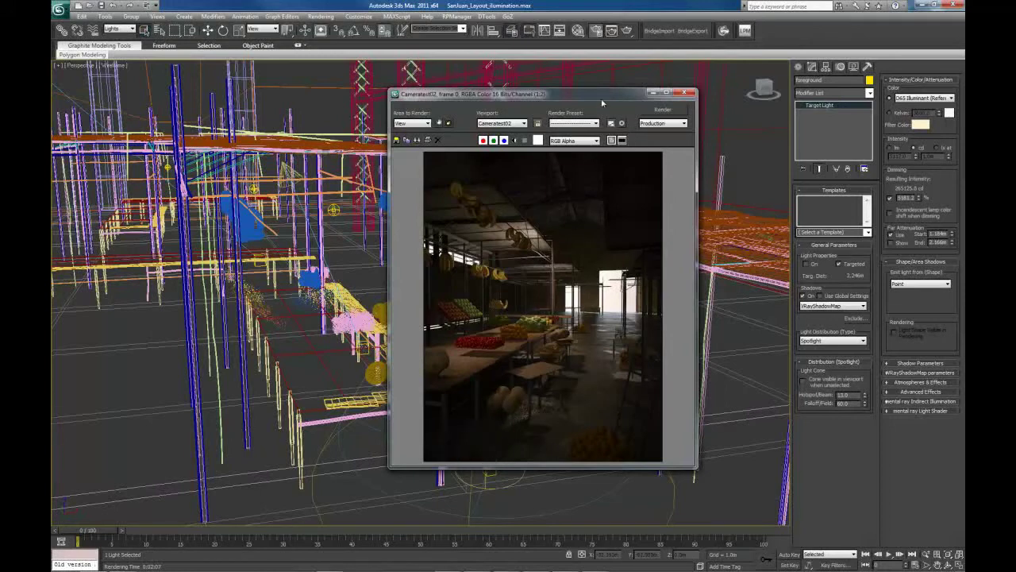
pyautogui.moveTo(602, 98); pyautogui.dragTo(0, 102)
# Select the VRayLight plane over the aisle among the stalls, turn it on and examine its placement
pyautogui.moveTo(573, 329); pyautogui.dragTo(505, 365, button='middle')
pyautogui.keyDown('alt'); pyautogui.moveTo(505, 329); pyautogui.dragTo(382, 217, button='middle'); pyautogui.keyUp('alt')
pyautogui.click(528, 343)
pyautogui.press('z')
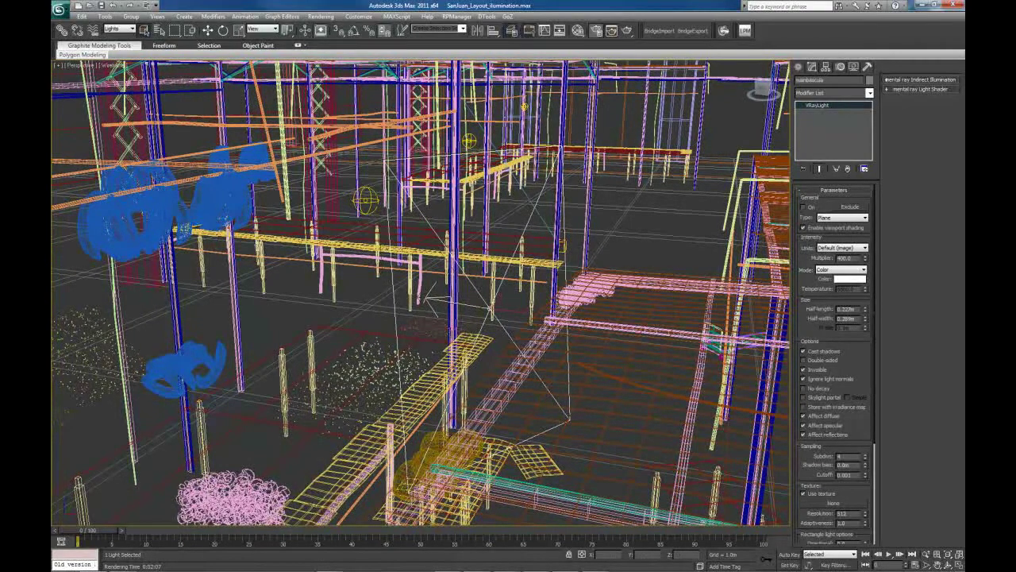
pyautogui.moveTo(52, 119); pyautogui.dragTo(52, 151)
pyautogui.moveTo(417, 396); pyautogui.dragTo(477, 382, button='middle')
pyautogui.scroll(-3, 542, 386)
pyautogui.moveTo(542, 386); pyautogui.dragTo(556, 362, button='middle')
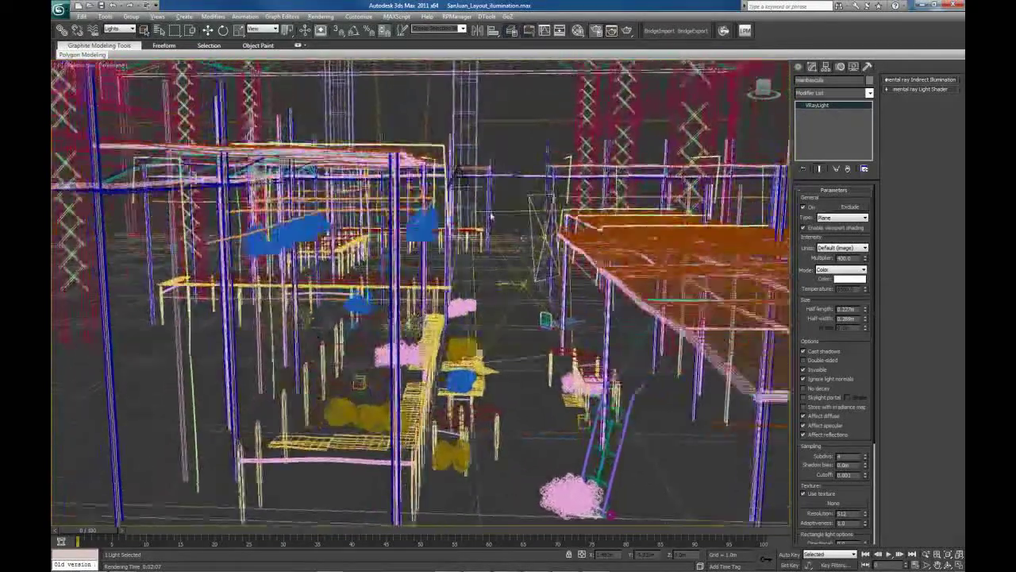
# Turn on the foreground target light, bring back the render and its settings panel, and clone the Cameratest02 frame for comparison
pyautogui.click(463, 184)
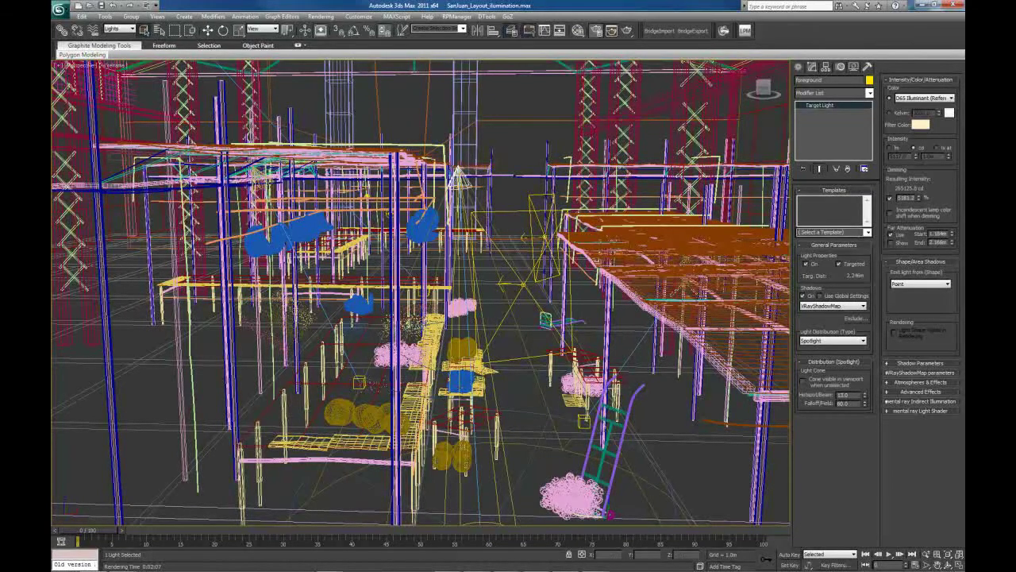
pyautogui.moveTo(119, 169); pyautogui.dragTo(476, 127)
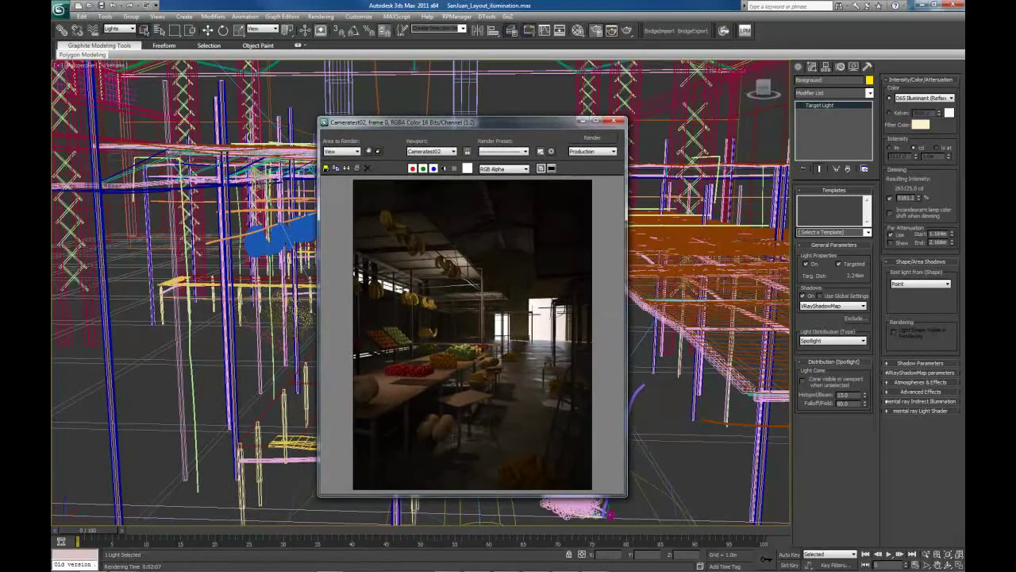
pyautogui.moveTo(0, 194); pyautogui.dragTo(110, 97)
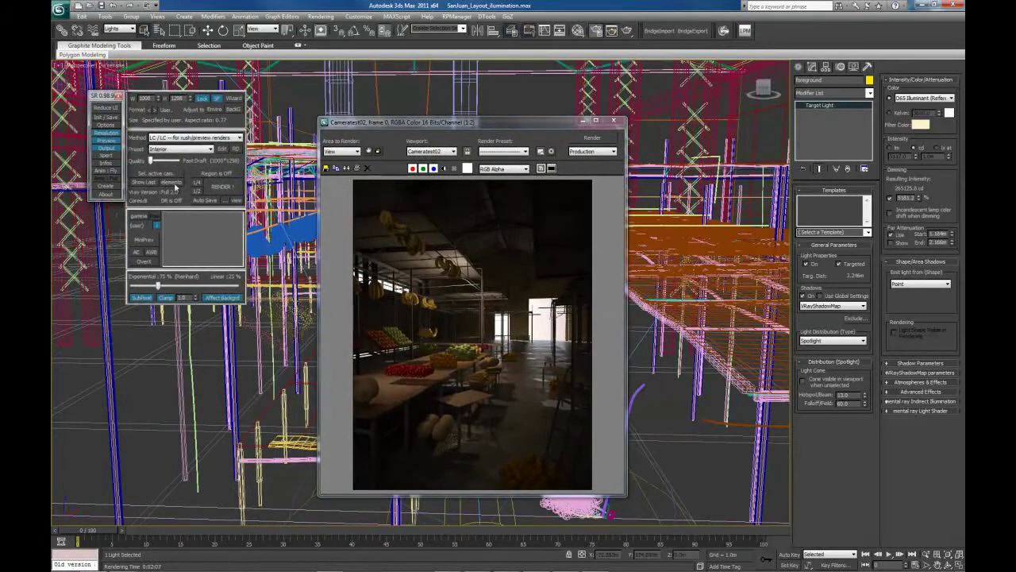
pyautogui.click(347, 169)
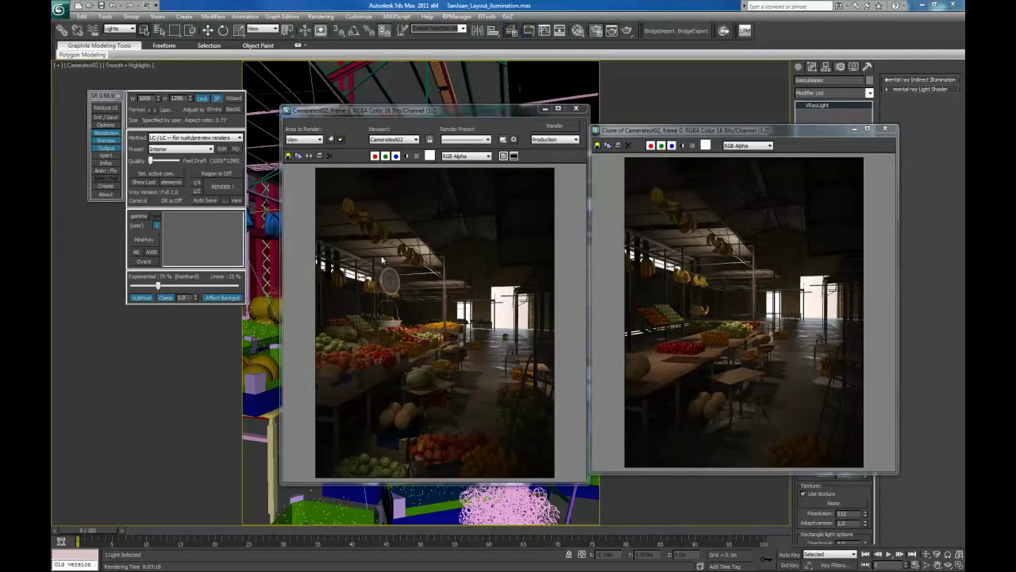
# Check the dynamic memory limit in the V-Ray System settings of Render Setup, and move the dialog out of the way
pyautogui.press('F10')
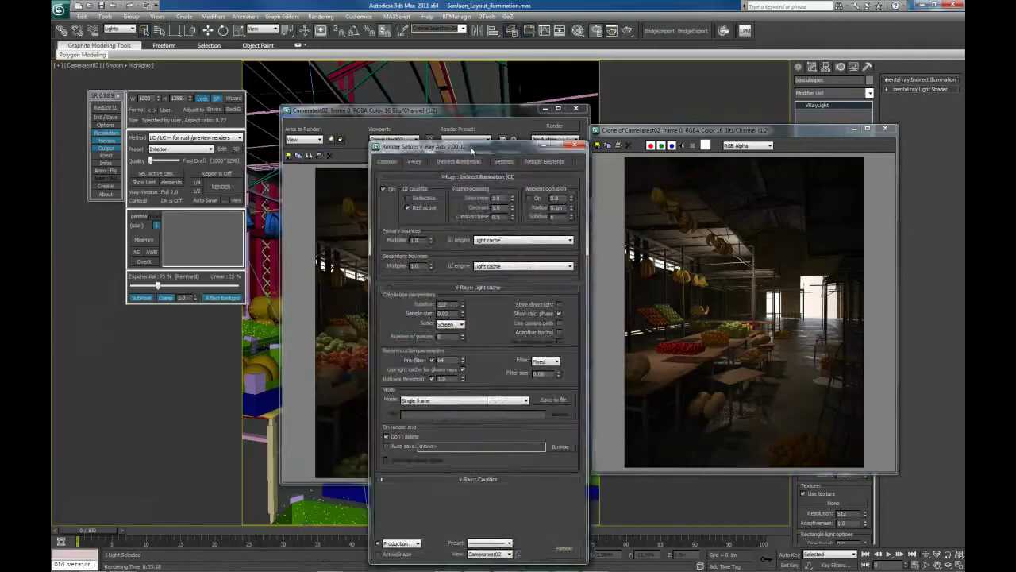
pyautogui.moveTo(469, 143); pyautogui.dragTo(556, 112)
pyautogui.click(590, 129)
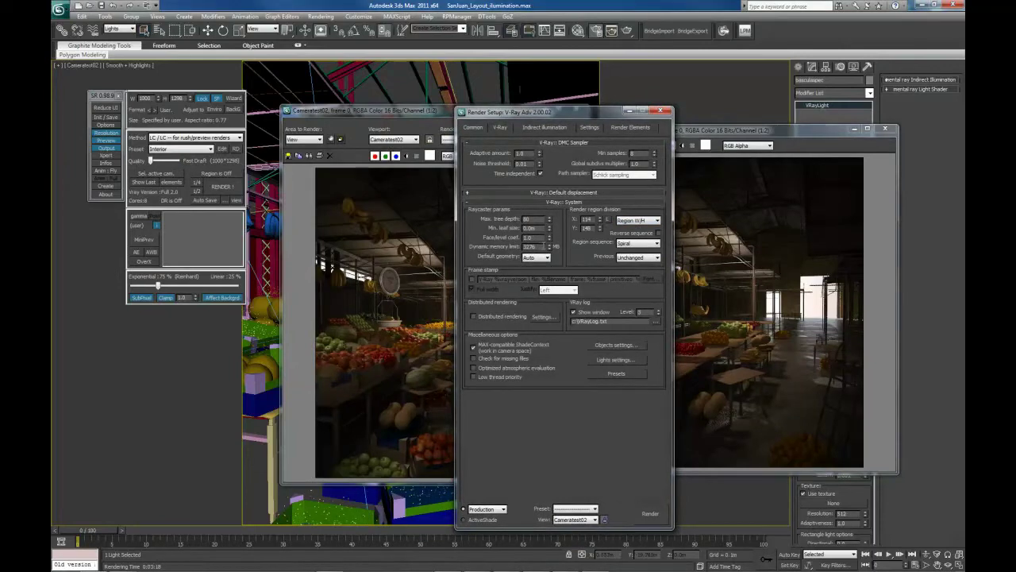
pyautogui.doubleClick(528, 247)
pyautogui.moveTo(579, 116); pyautogui.dragTo(51, 137)
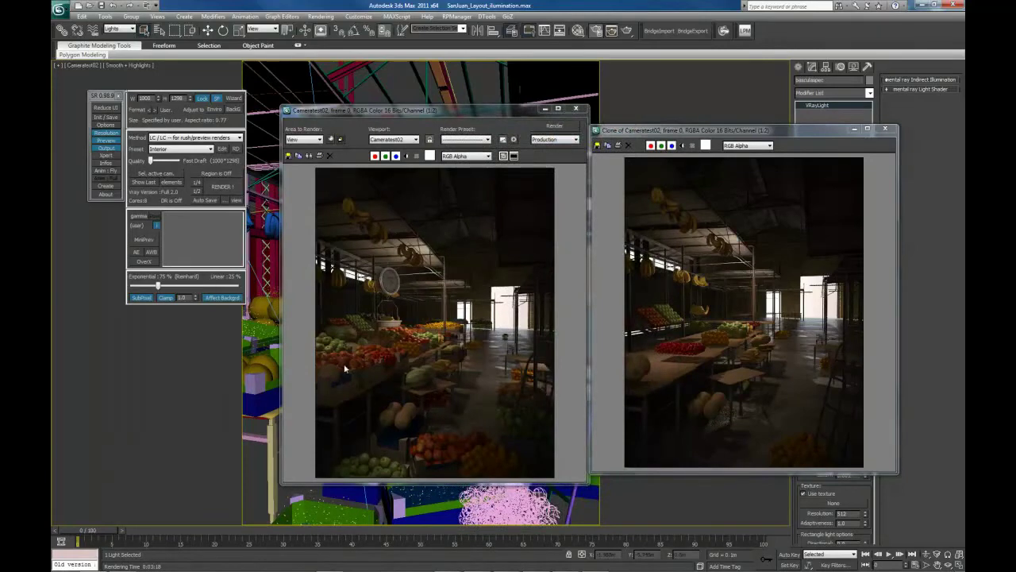
# Arrange the new Cameratest02 render and its clone side by side, and save the scene
pyautogui.click(417, 363)
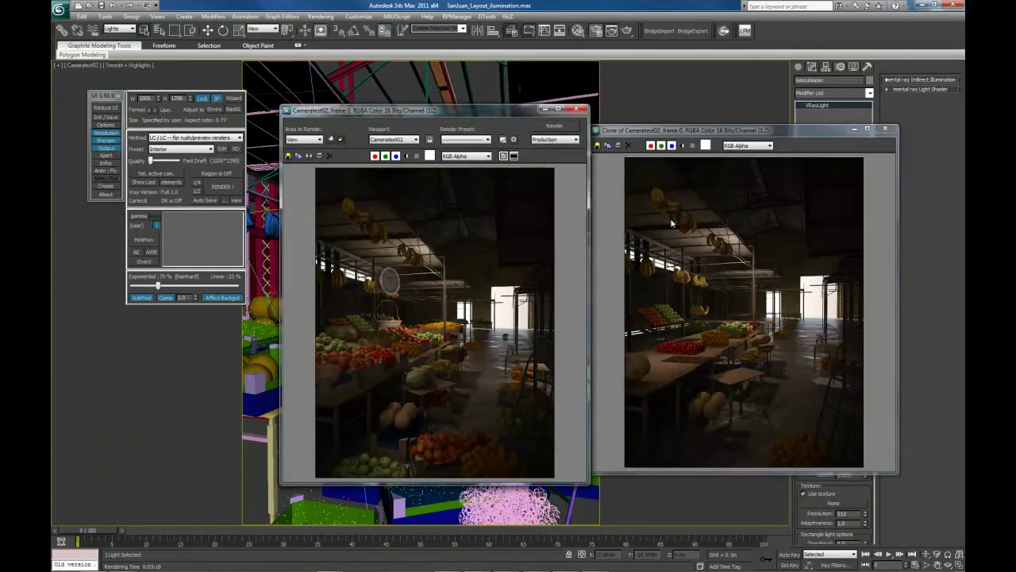
pyautogui.moveTo(492, 110); pyautogui.dragTo(471, 101)
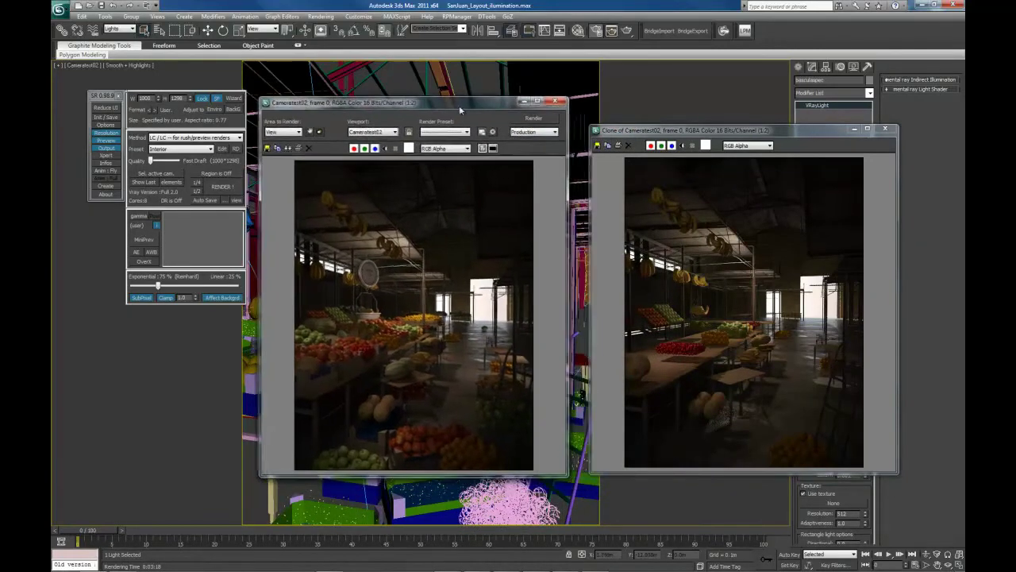
pyautogui.moveTo(661, 133); pyautogui.dragTo(641, 117)
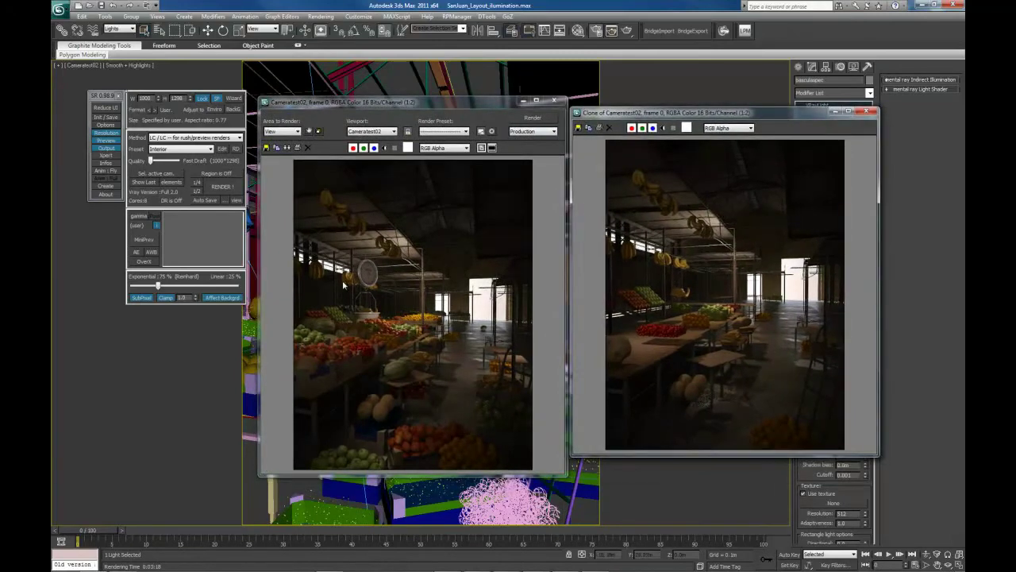
pyautogui.hotkey('ctrl', 's')
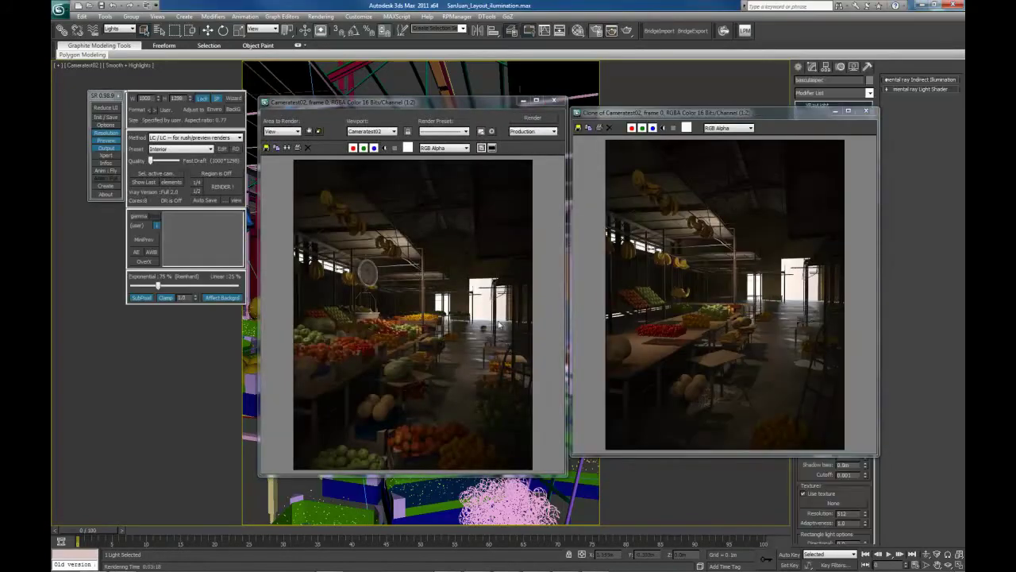
# Compare the floor, stalls and fruit in the new render and its clone at 1:1 scale, returning both to 1:2
pyautogui.scroll(1, 501, 358)
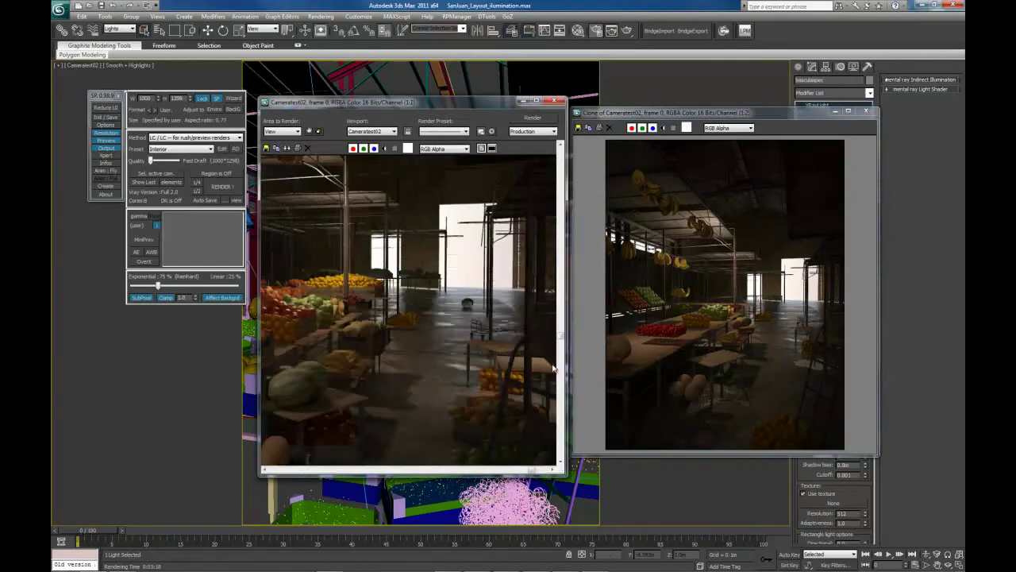
pyautogui.click(790, 363)
pyautogui.scroll(1, 790, 363)
pyautogui.moveTo(818, 315); pyautogui.dragTo(781, 370, button='middle')
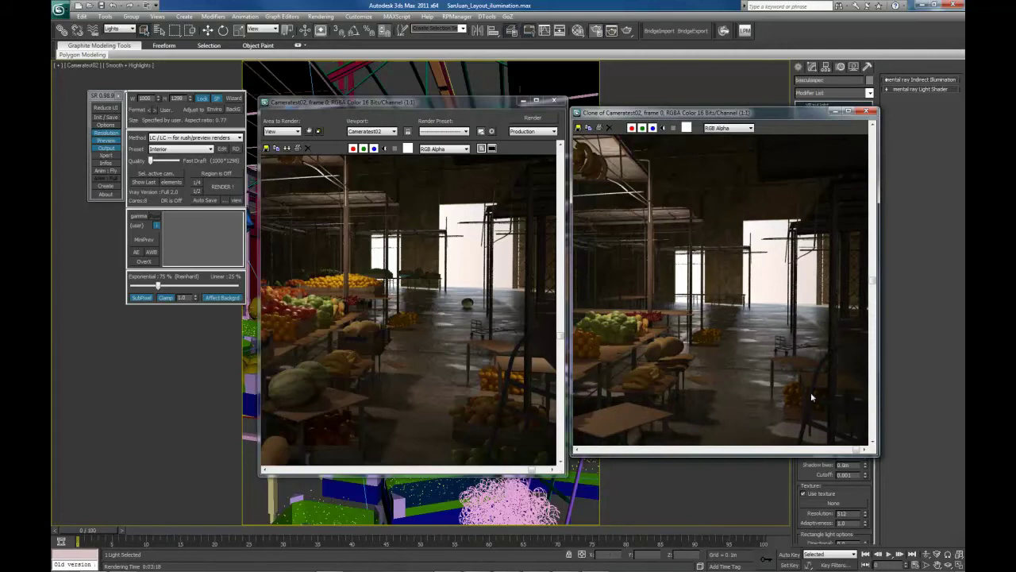
pyautogui.moveTo(399, 354); pyautogui.dragTo(469, 358, button='middle')
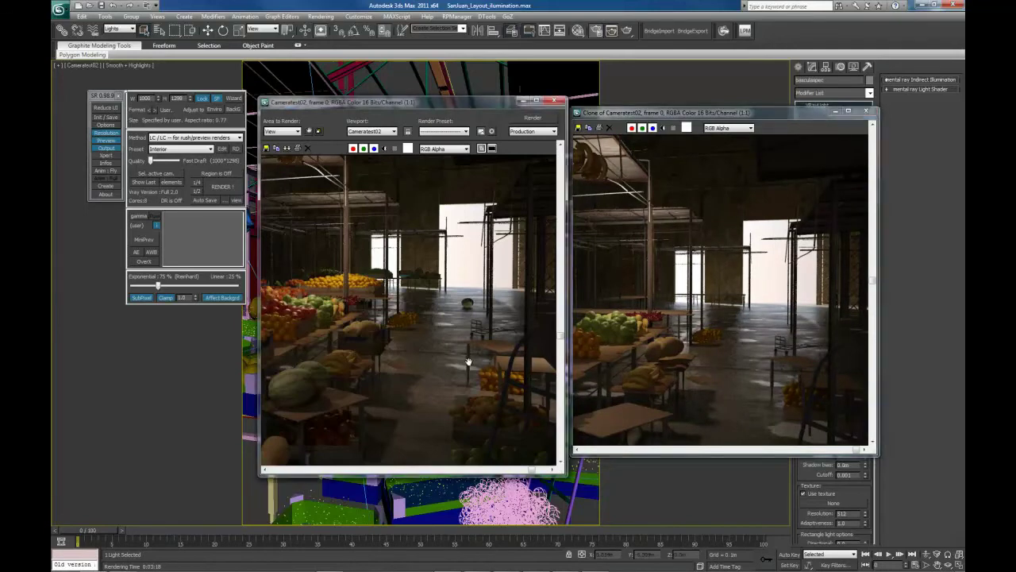
pyautogui.moveTo(431, 276); pyautogui.dragTo(489, 341, button='middle')
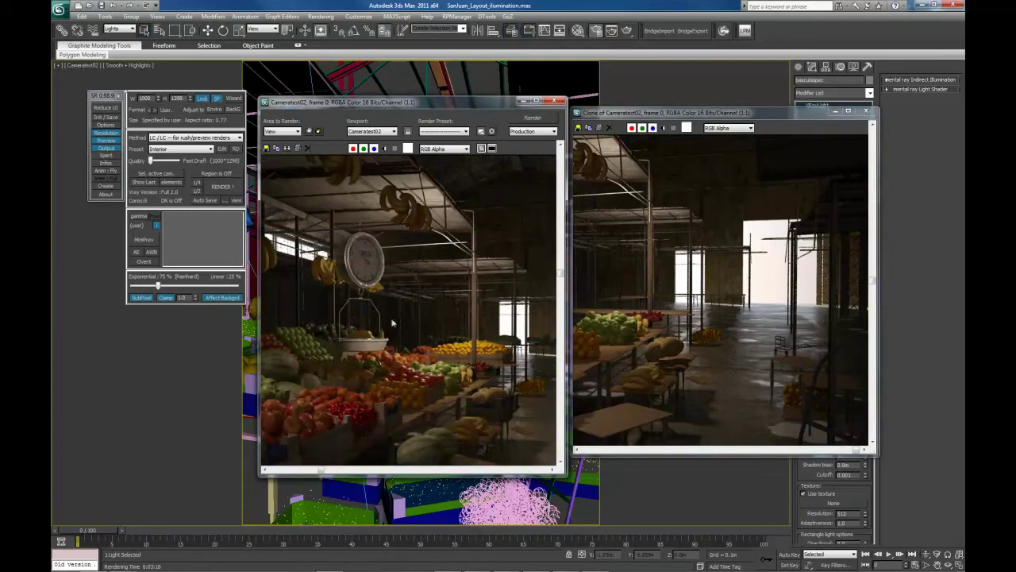
pyautogui.scroll(-1, 378, 313)
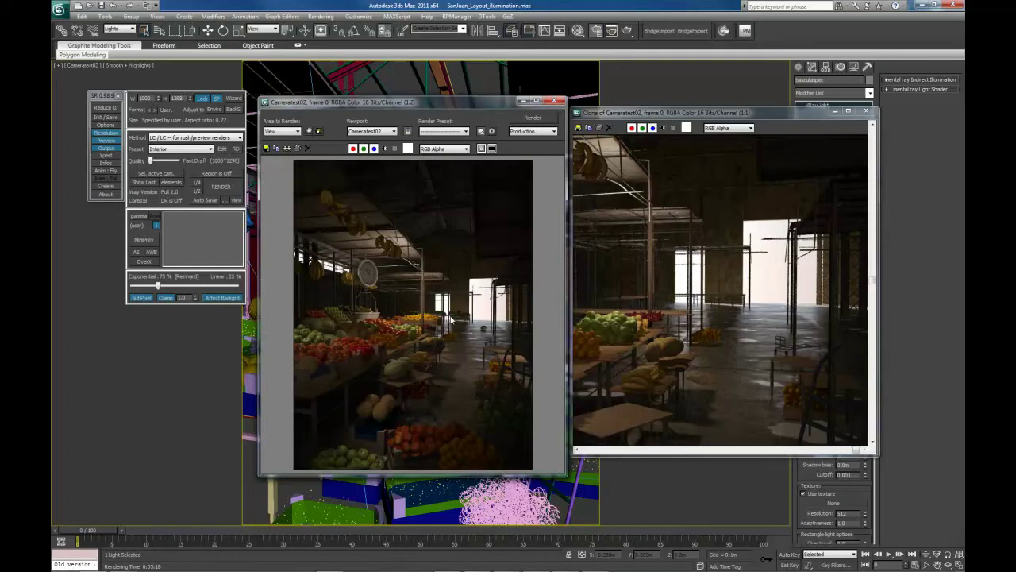
pyautogui.click(683, 235)
pyautogui.scroll(-1, 719, 301)
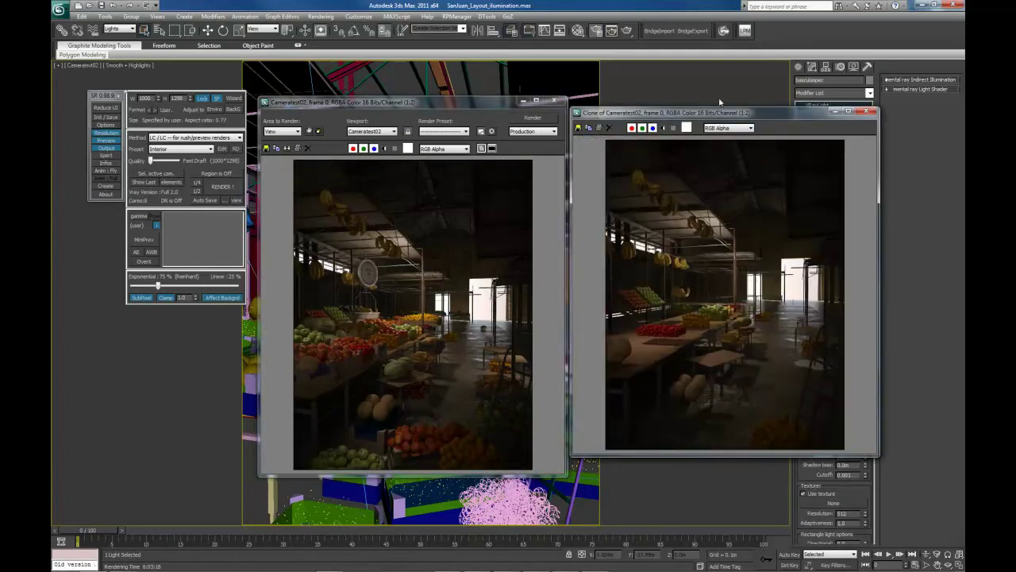
pyautogui.moveTo(714, 115); pyautogui.dragTo(713, 117)
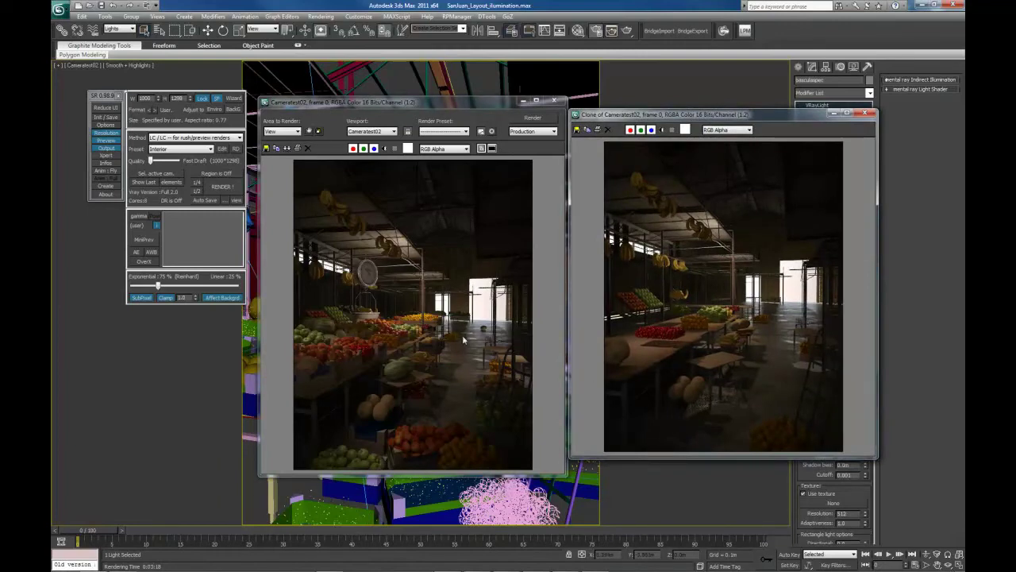
# Switch to ACDSee Quick View and place an enlarged DelhiNight FruitVendor.JPG beside the Cameratest02 render as a lighting reference
pyautogui.moveTo(467, 566)
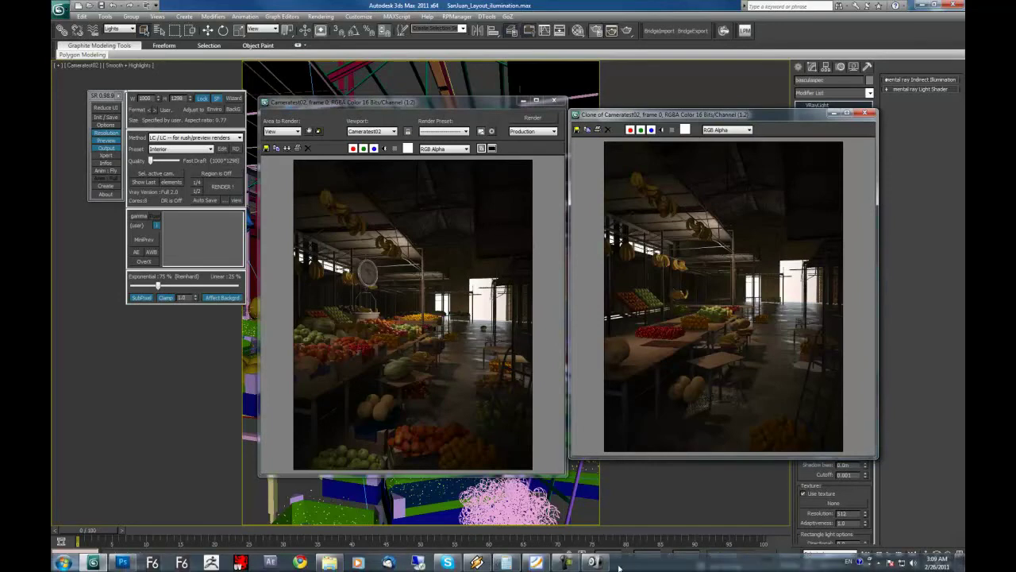
pyautogui.click(603, 565)
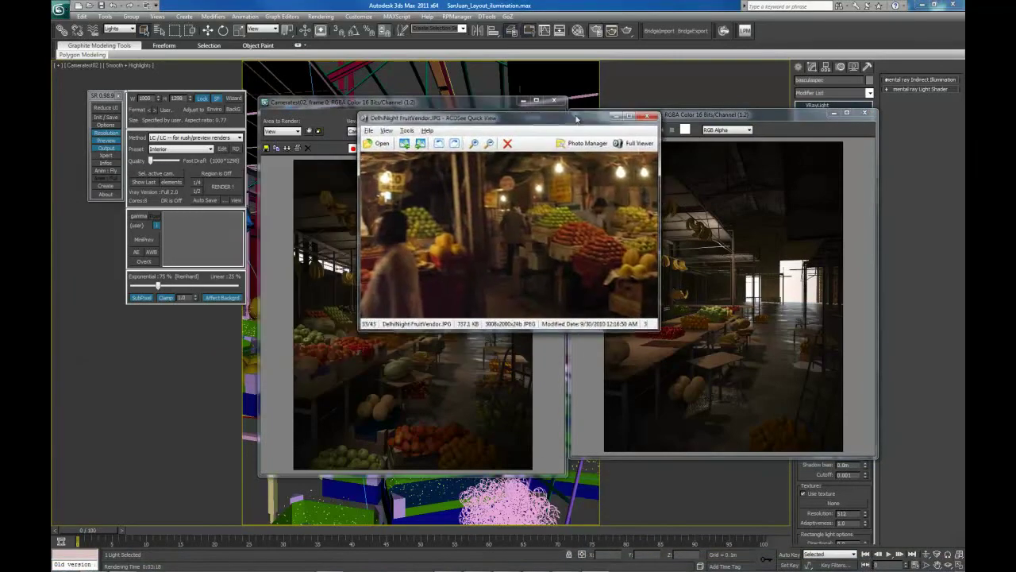
pyautogui.moveTo(577, 120); pyautogui.dragTo(309, 228)
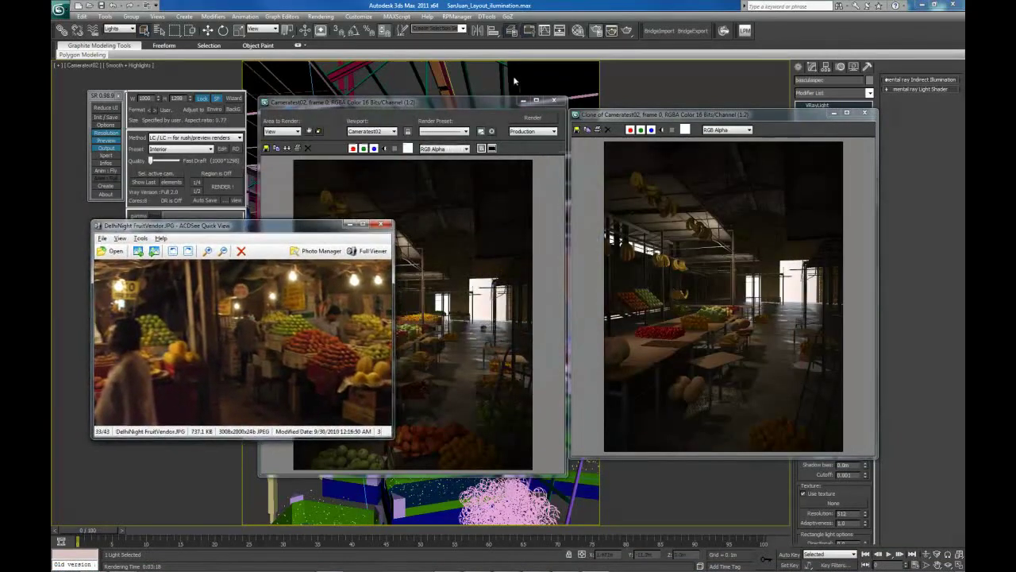
pyautogui.moveTo(464, 100); pyautogui.dragTo(554, 100)
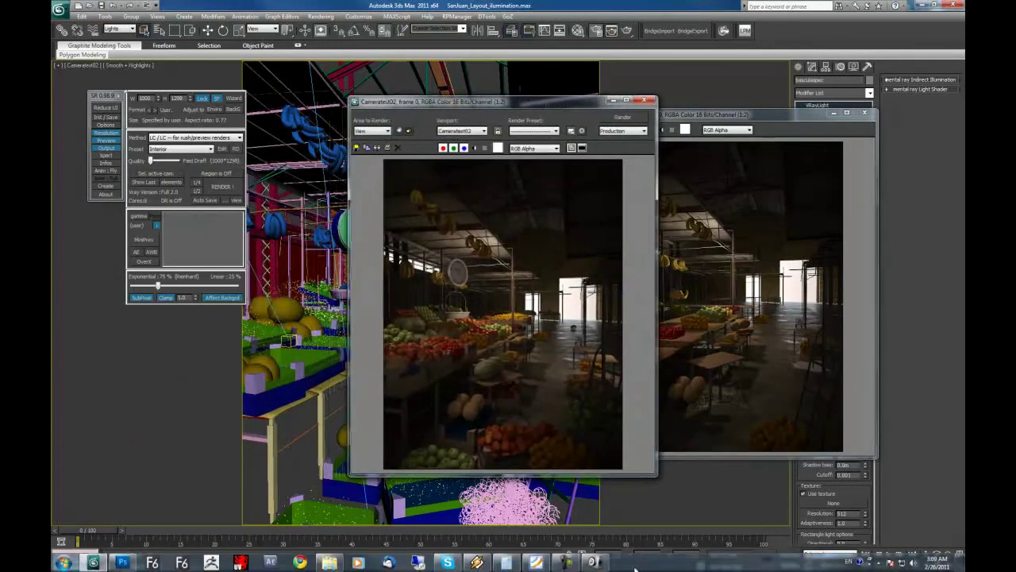
pyautogui.click(594, 562)
pyautogui.moveTo(308, 228); pyautogui.dragTo(314, 200)
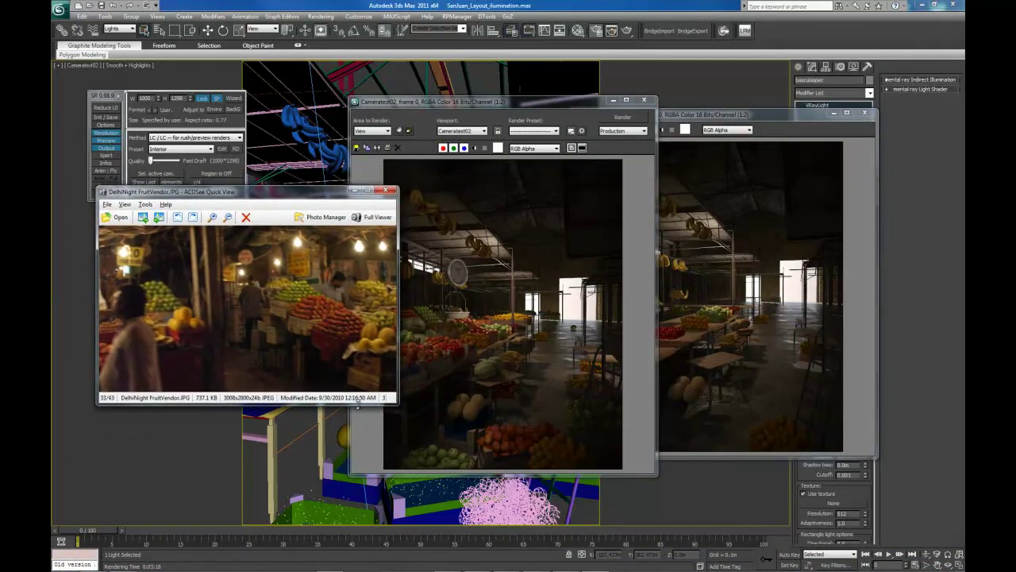
pyautogui.moveTo(357, 402); pyautogui.dragTo(359, 441)
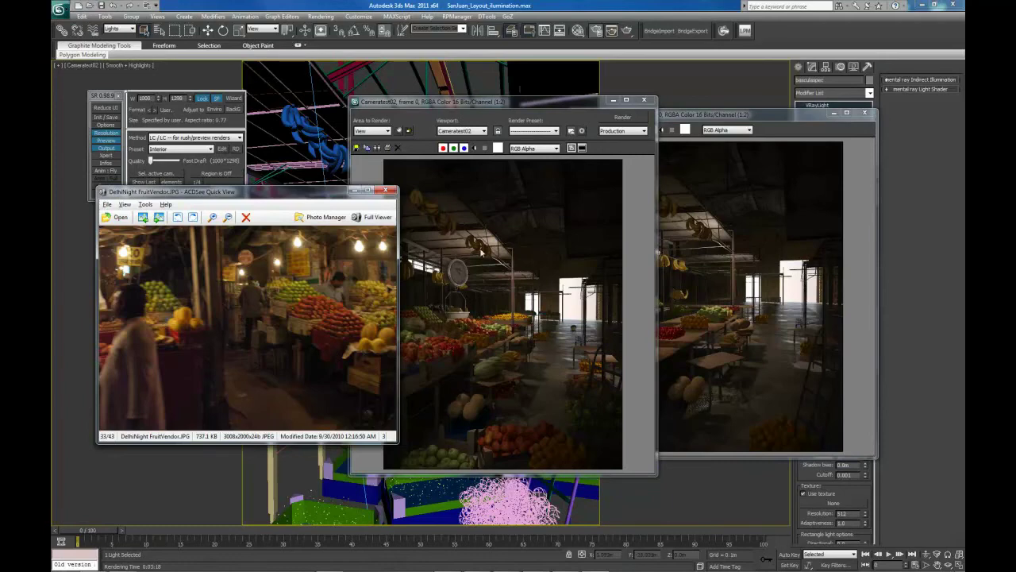
pyautogui.moveTo(349, 191); pyautogui.dragTo(350, 167)
# Bring the Cameratest02 render back in front and line up its clone next to it at the same height
pyautogui.moveTo(518, 103); pyautogui.dragTo(546, 87)
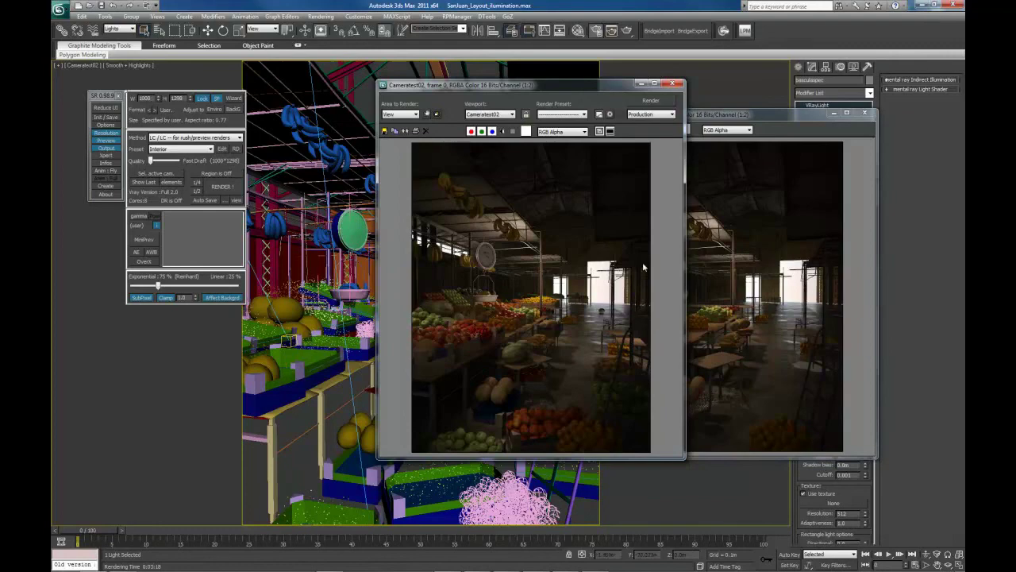
pyautogui.moveTo(528, 87); pyautogui.dragTo(443, 87)
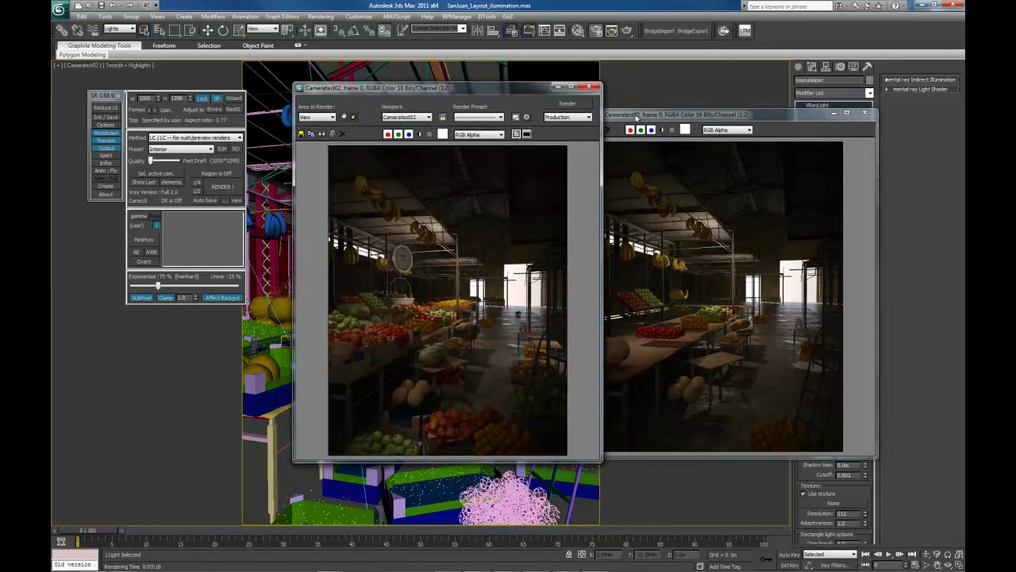
pyautogui.moveTo(671, 116); pyautogui.dragTo(633, 119)
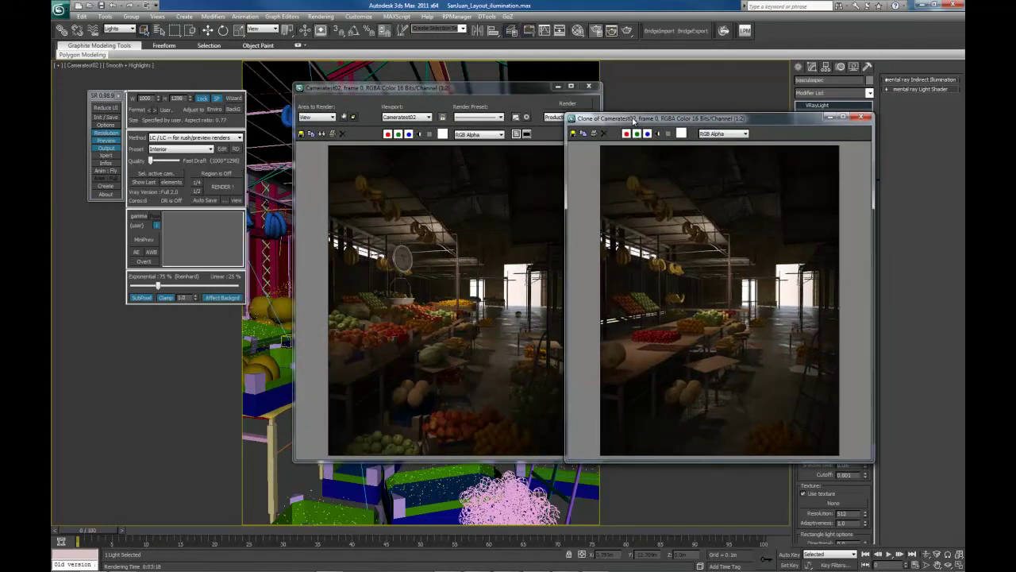